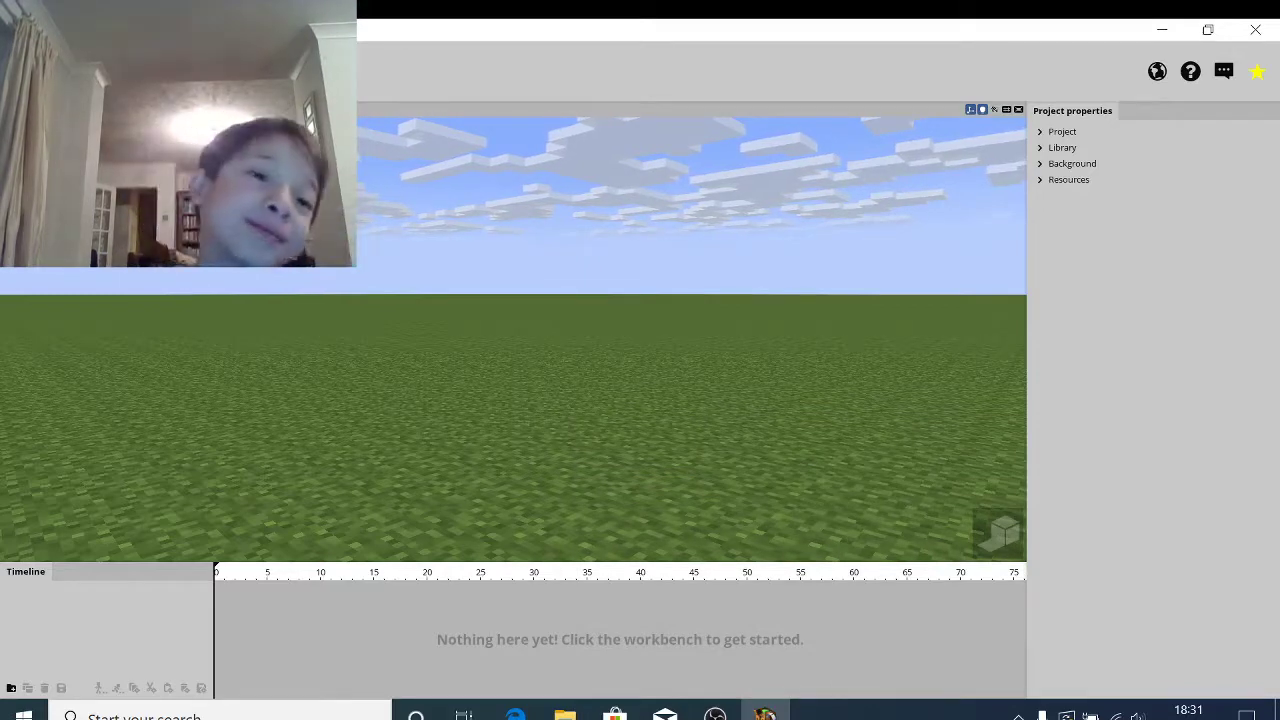
Step: Load Graveyard.schematic from the Other buildings folder as scenery, without adding its animatable blocks as individual timelines
{"action": "left_click", "coordinate": [32, 147]}
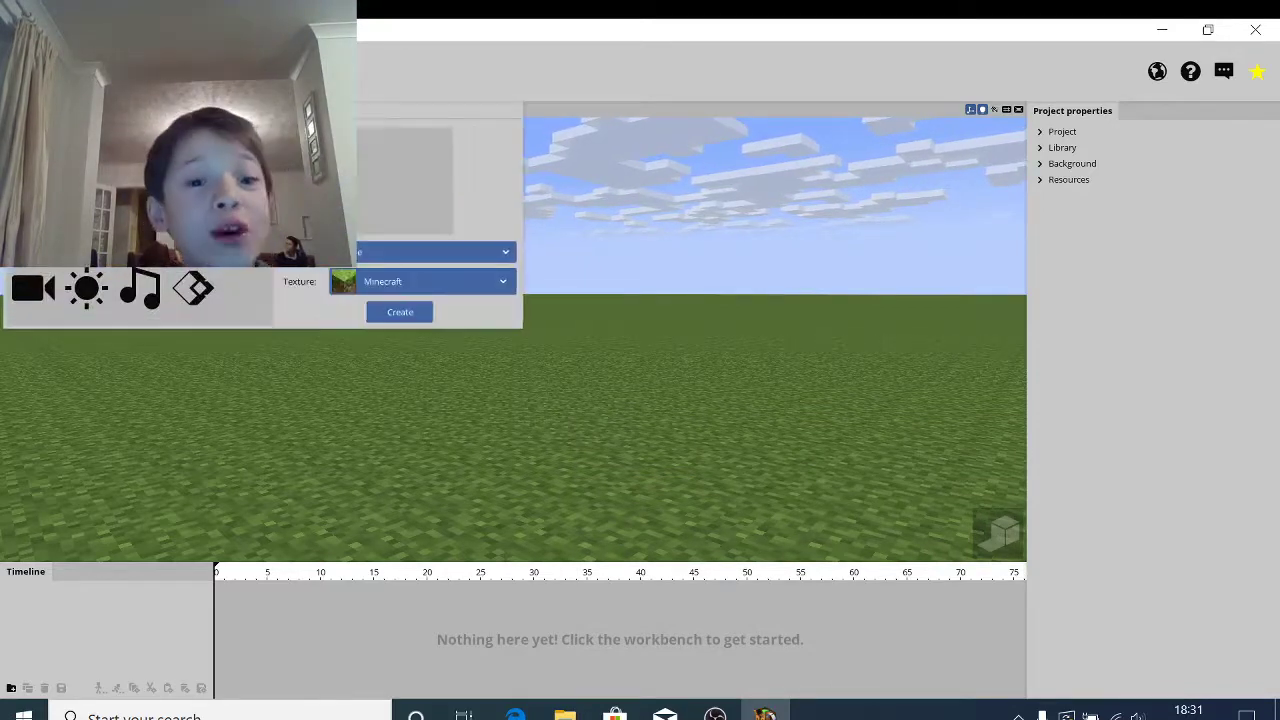
{"action": "left_click", "coordinate": [507, 252]}
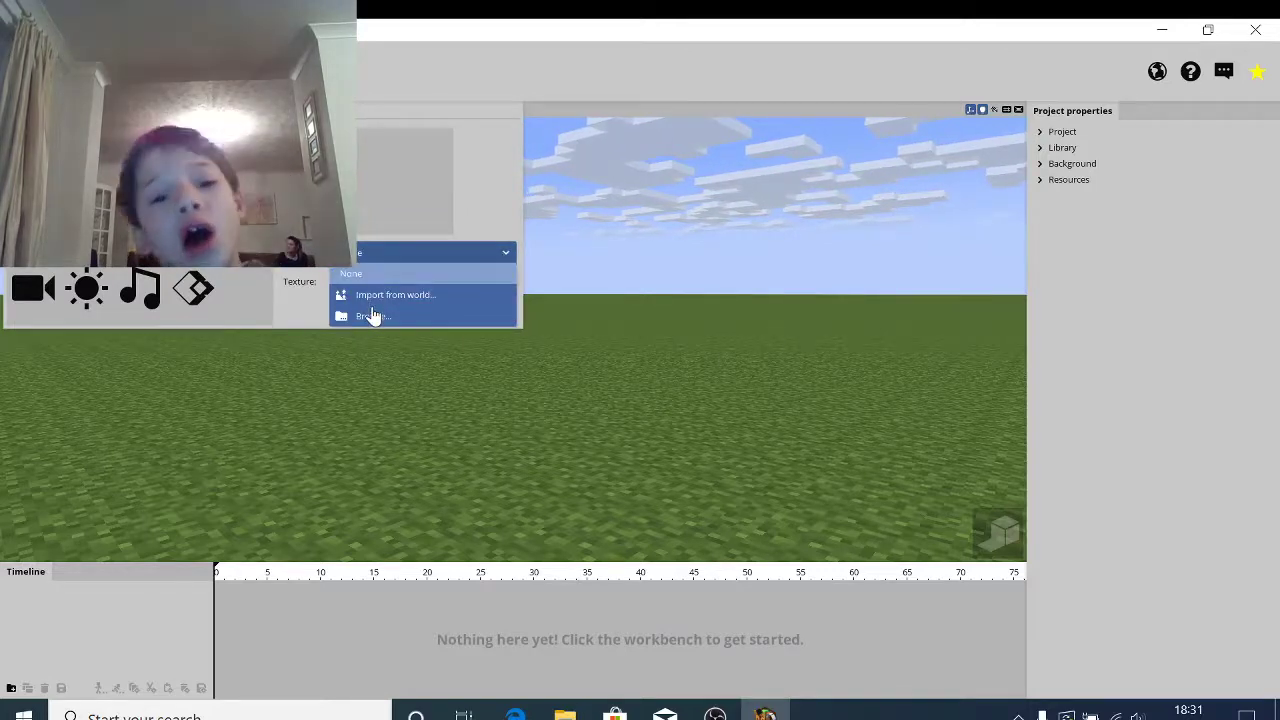
{"action": "left_click", "coordinate": [370, 317]}
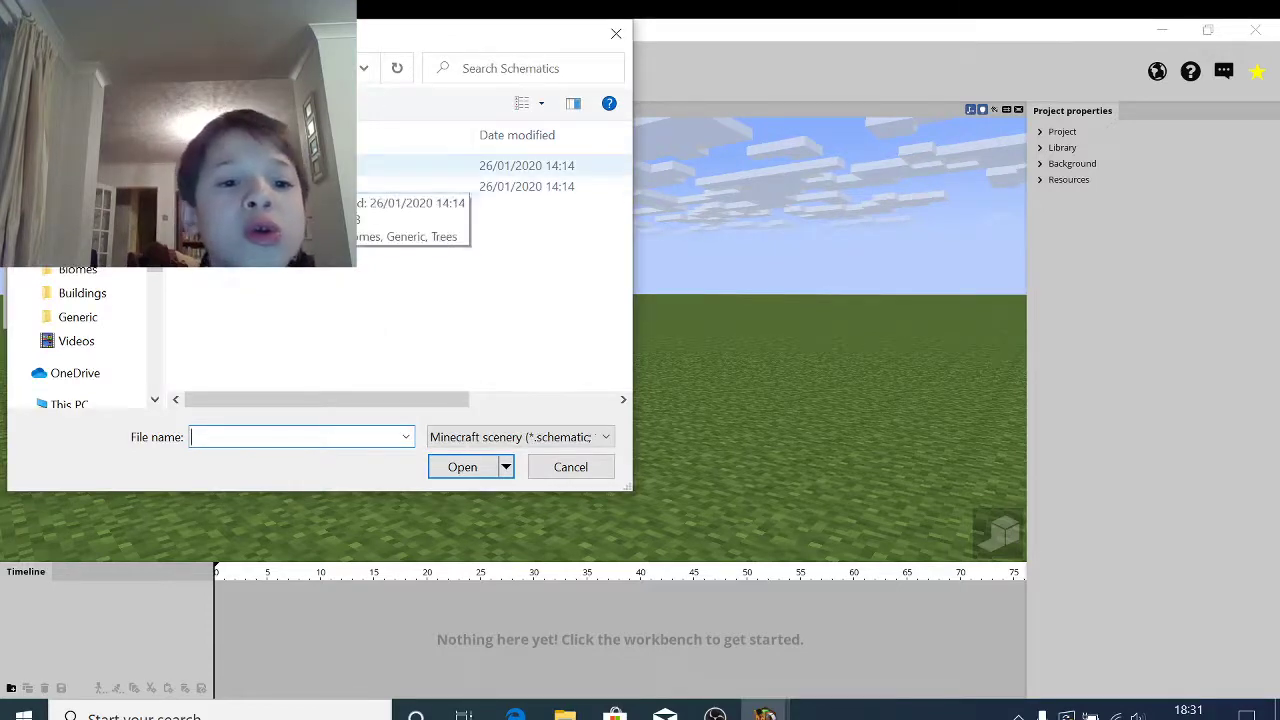
{"action": "left_click", "coordinate": [285, 166]}
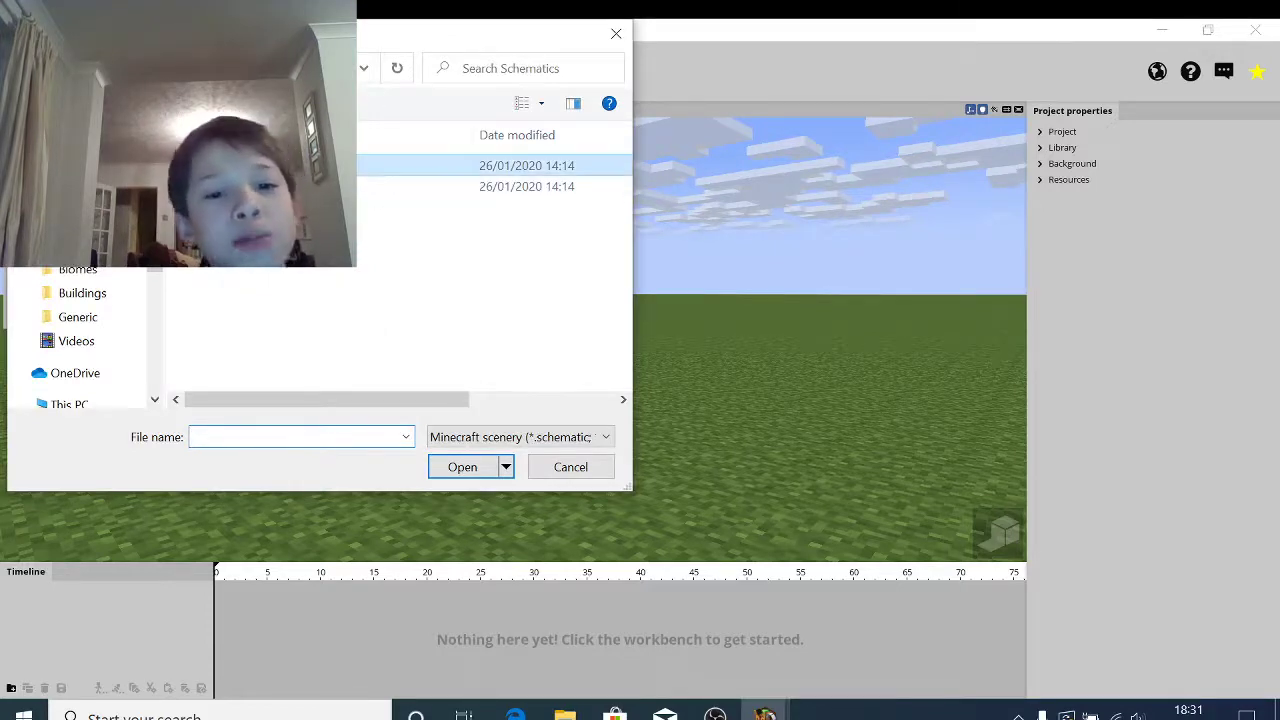
{"action": "left_click", "coordinate": [460, 466]}
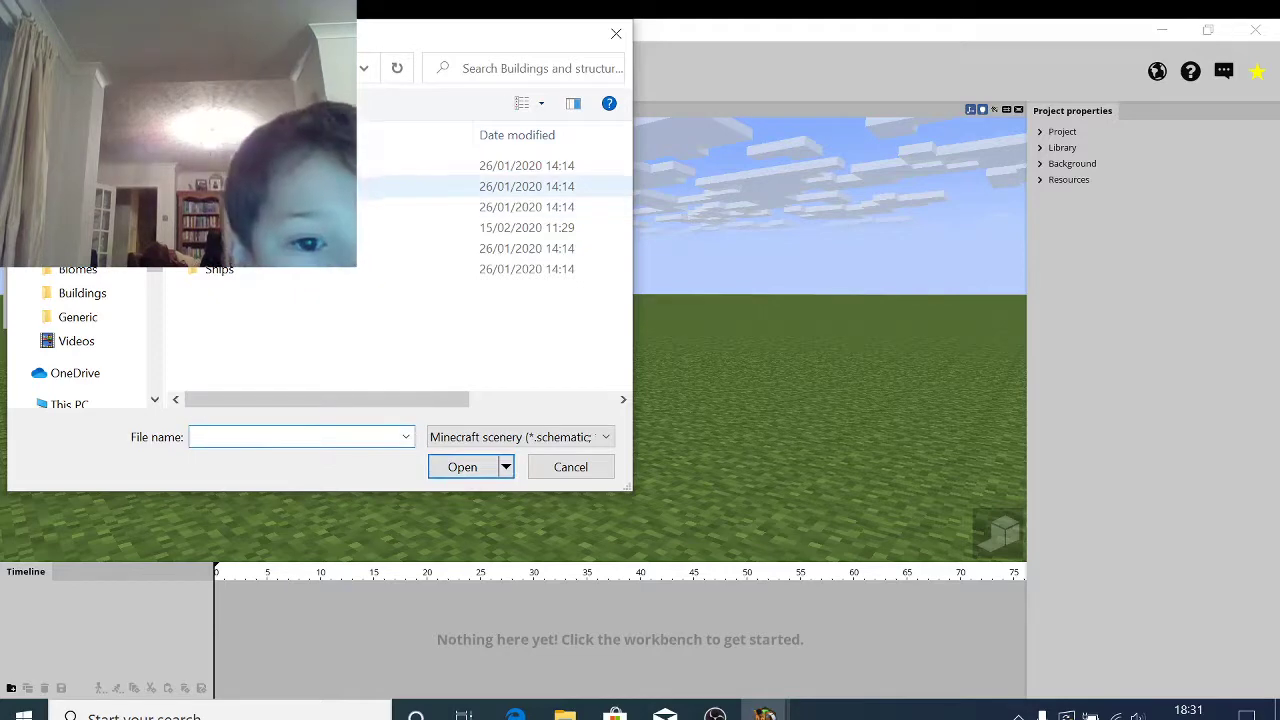
{"action": "left_click", "coordinate": [250, 187]}
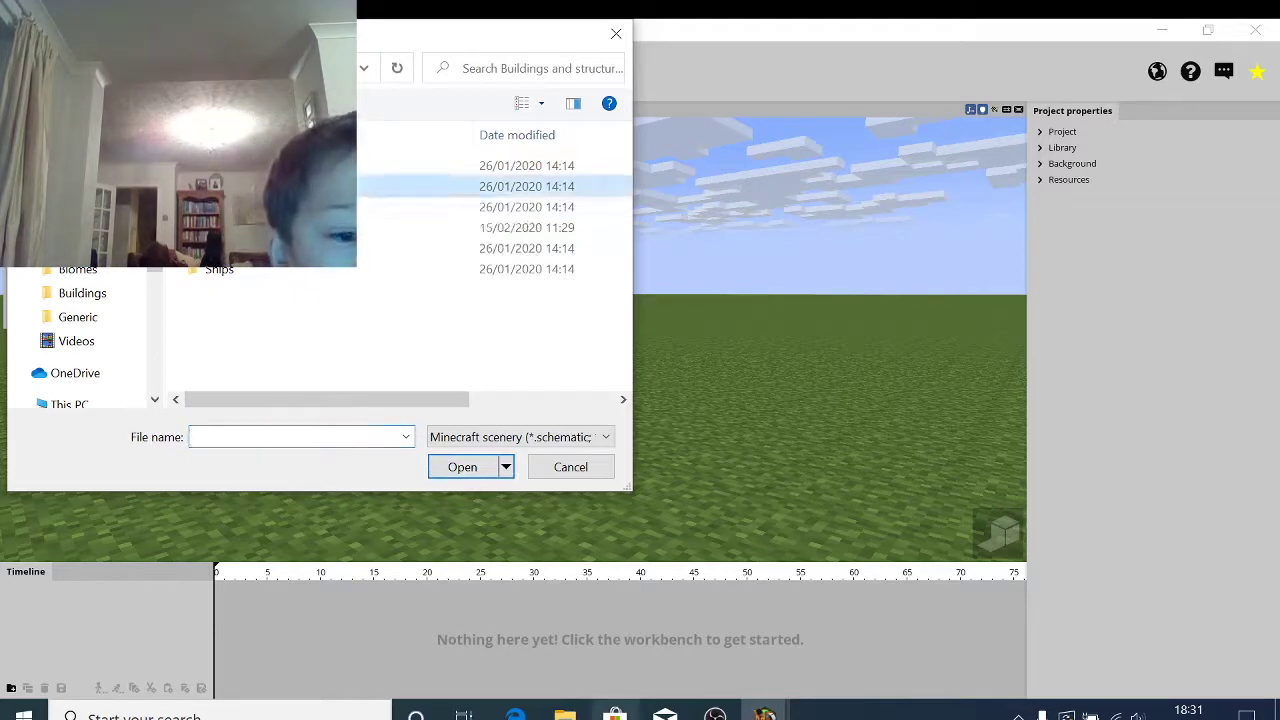
{"action": "left_click", "coordinate": [459, 469]}
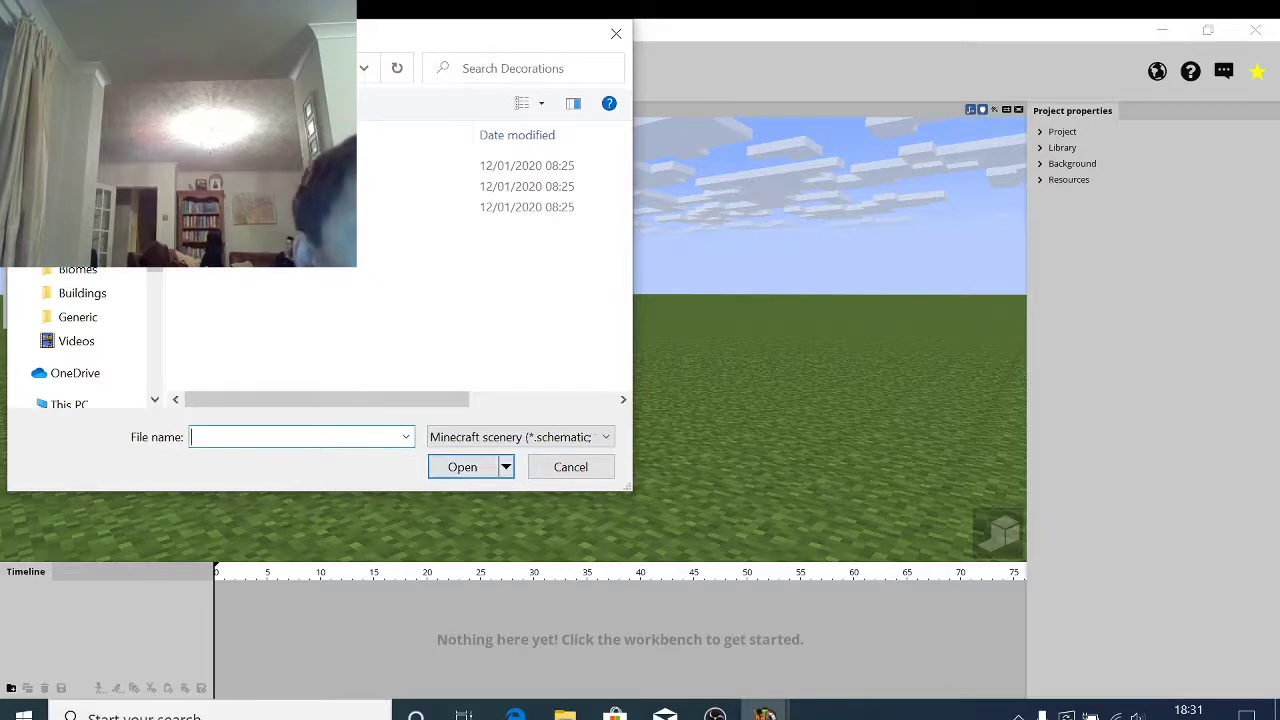
{"action": "left_click", "coordinate": [26, 68]}
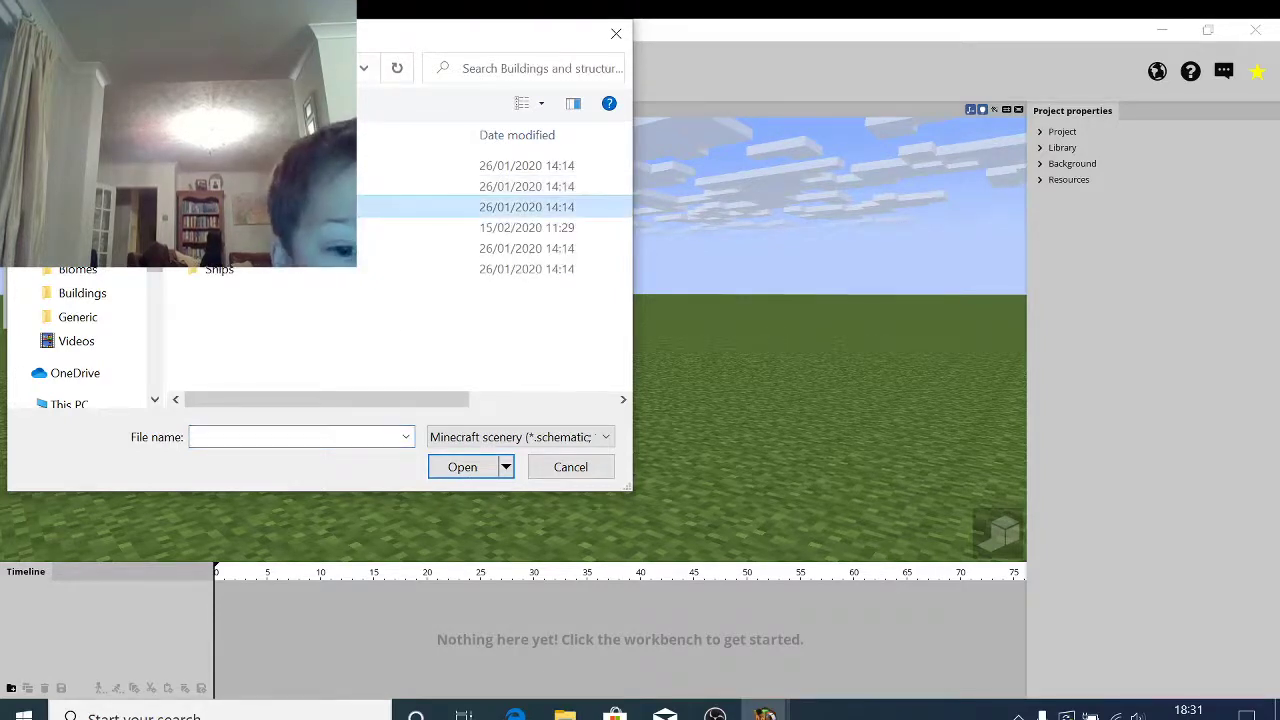
{"action": "left_click", "coordinate": [486, 466]}
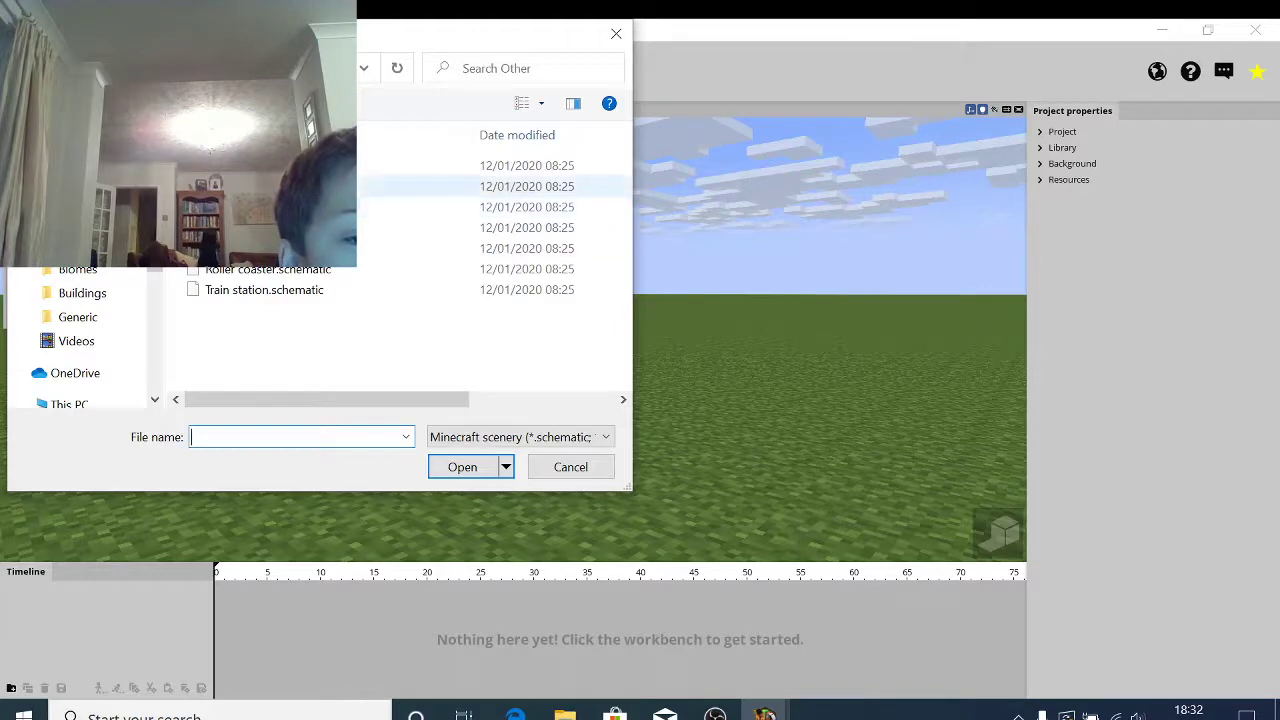
{"action": "left_click", "coordinate": [270, 186]}
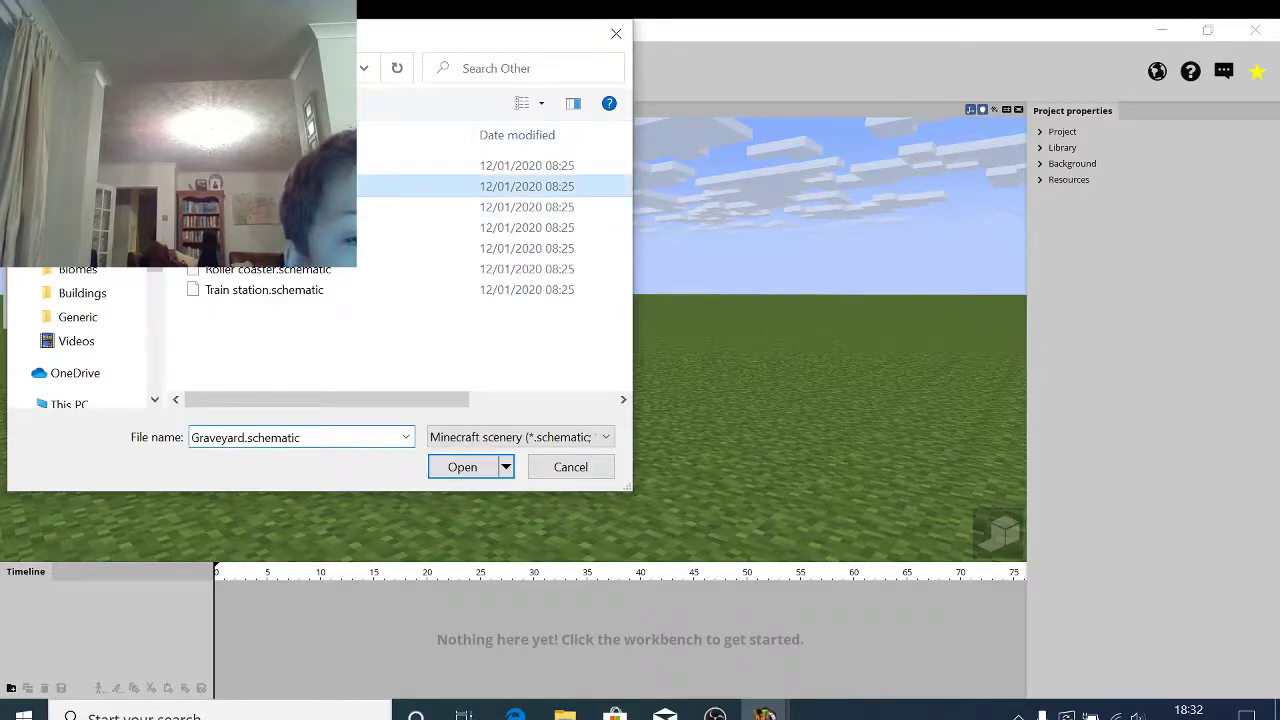
{"action": "left_click", "coordinate": [463, 468]}
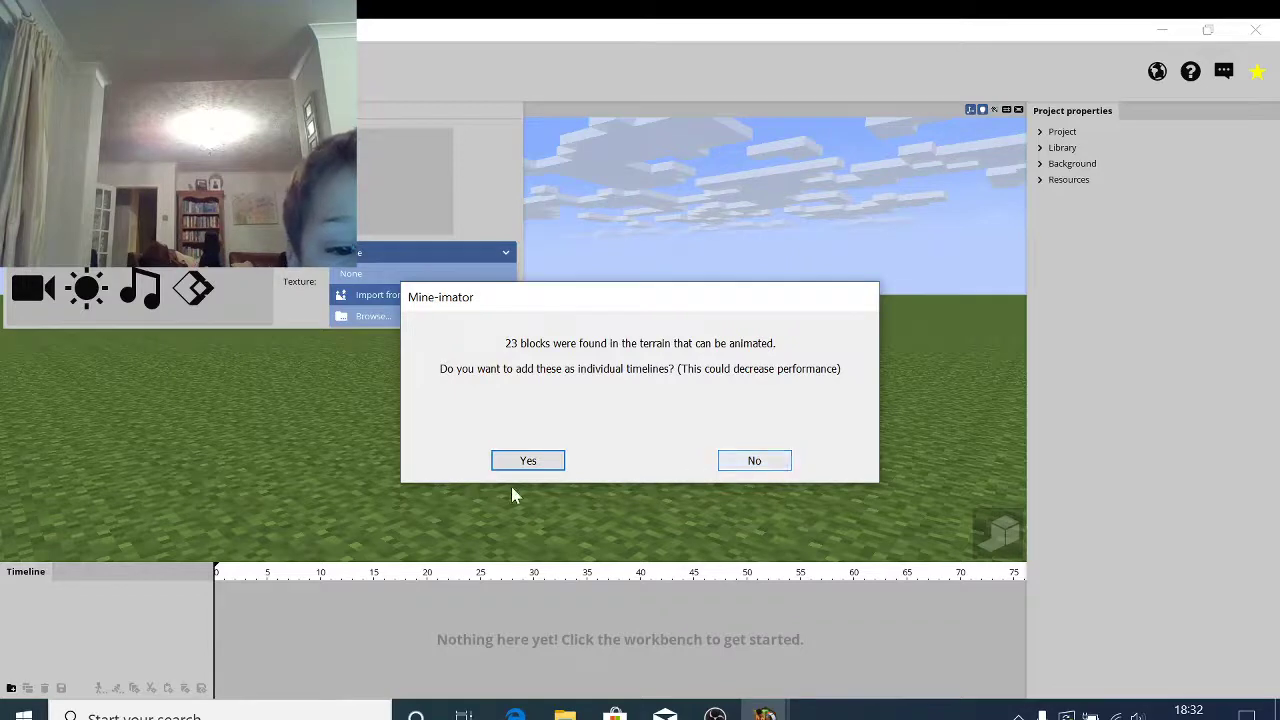
{"action": "left_click", "coordinate": [750, 468]}
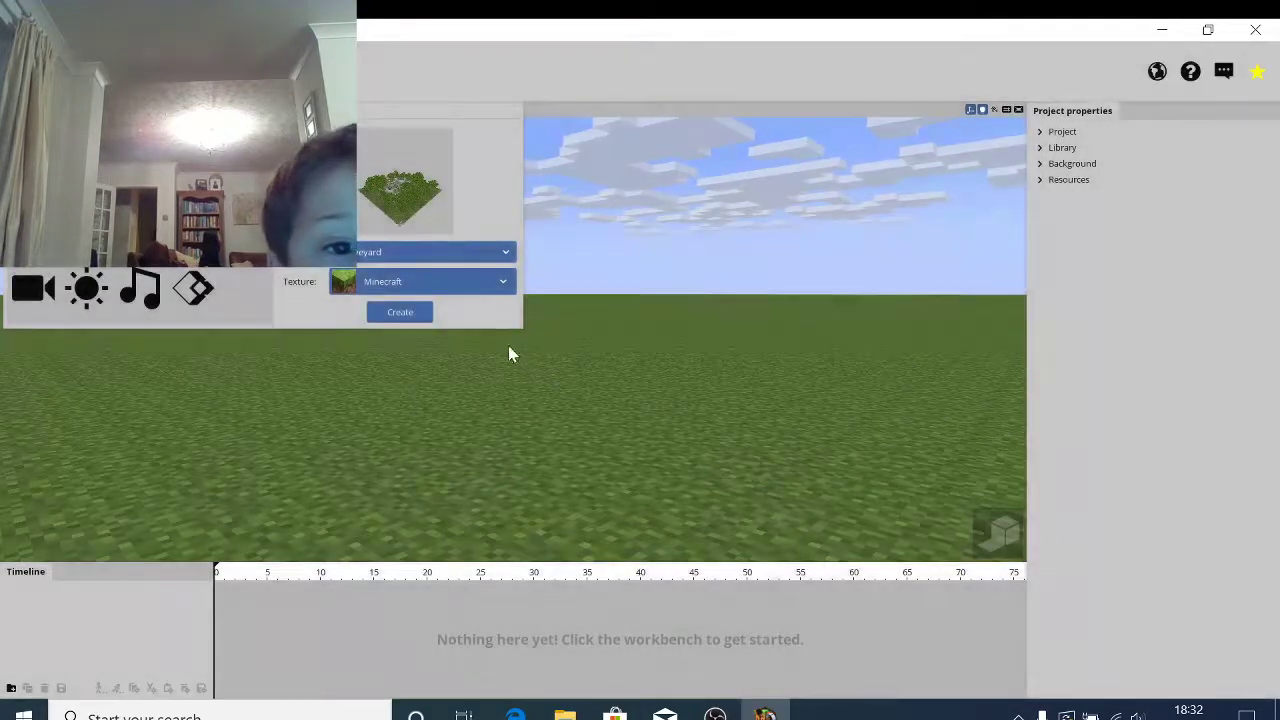
Step: Load Pig pasture.schematic from the Other buildings folder as the scenery and create it in the scene
{"action": "left_click", "coordinate": [505, 256]}
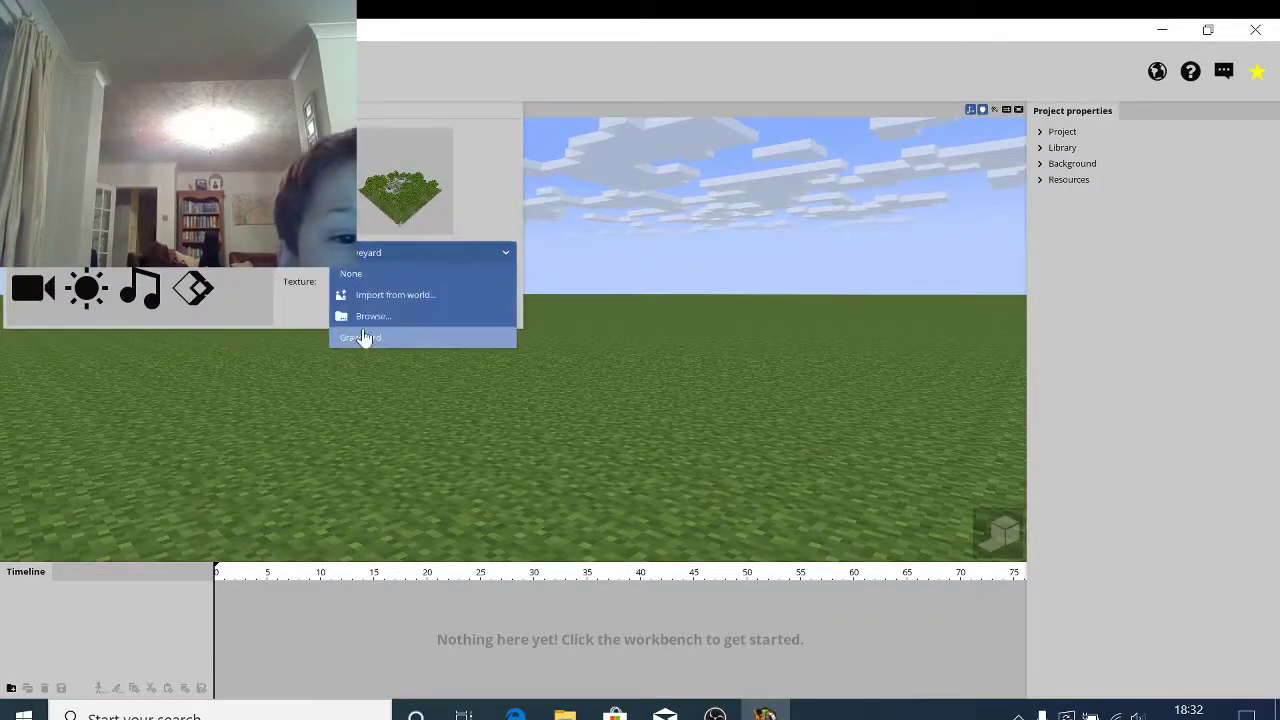
{"action": "left_click", "coordinate": [358, 317]}
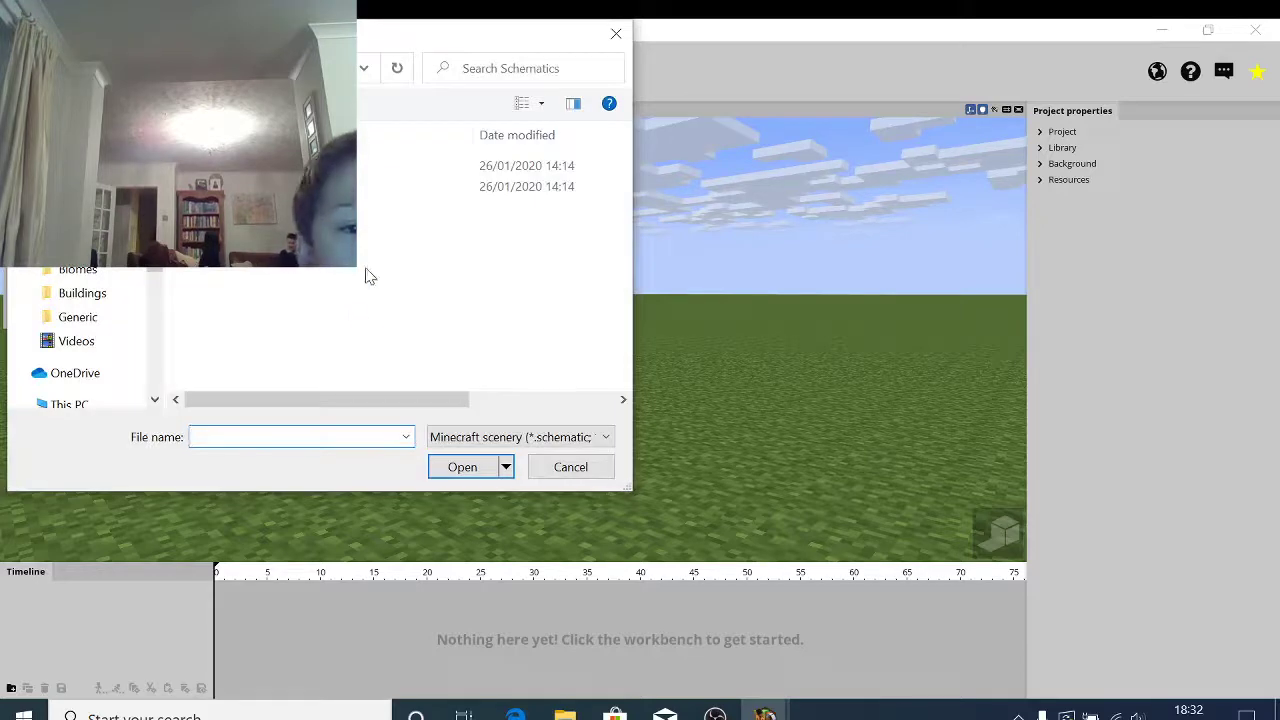
{"action": "left_click", "coordinate": [462, 468]}
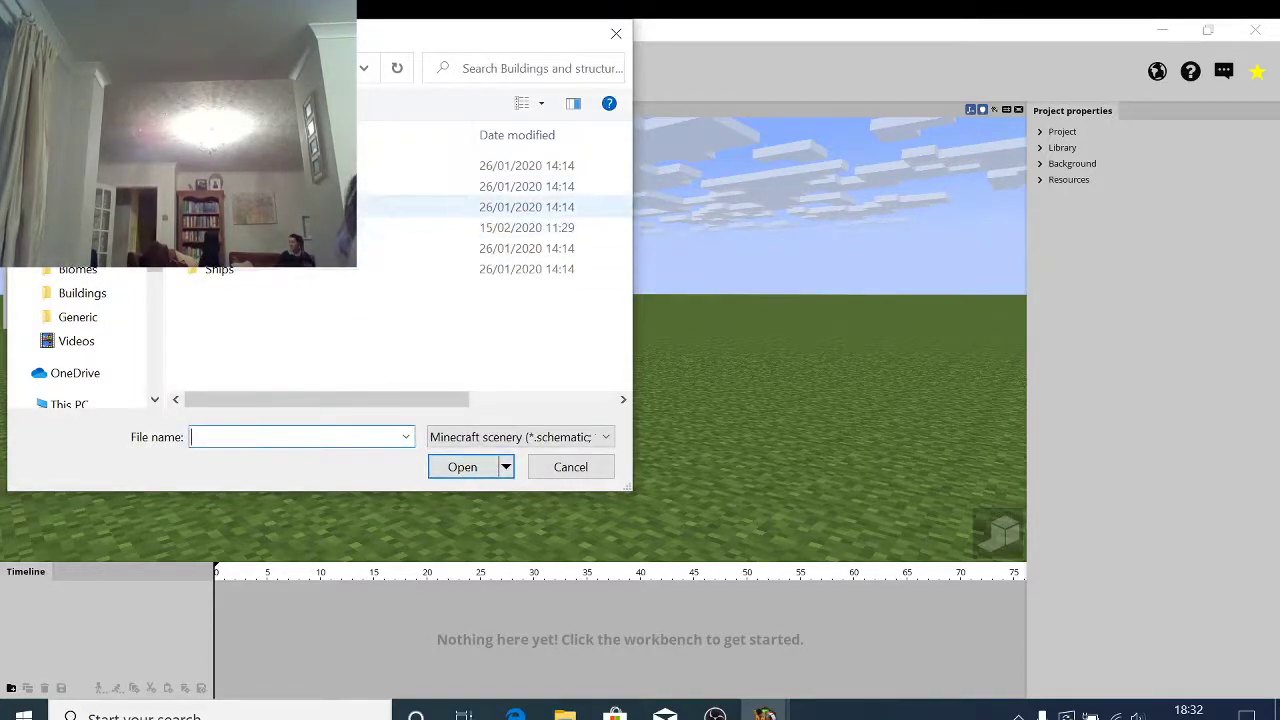
{"action": "left_click", "coordinate": [240, 207]}
{"action": "left_click", "coordinate": [462, 468]}
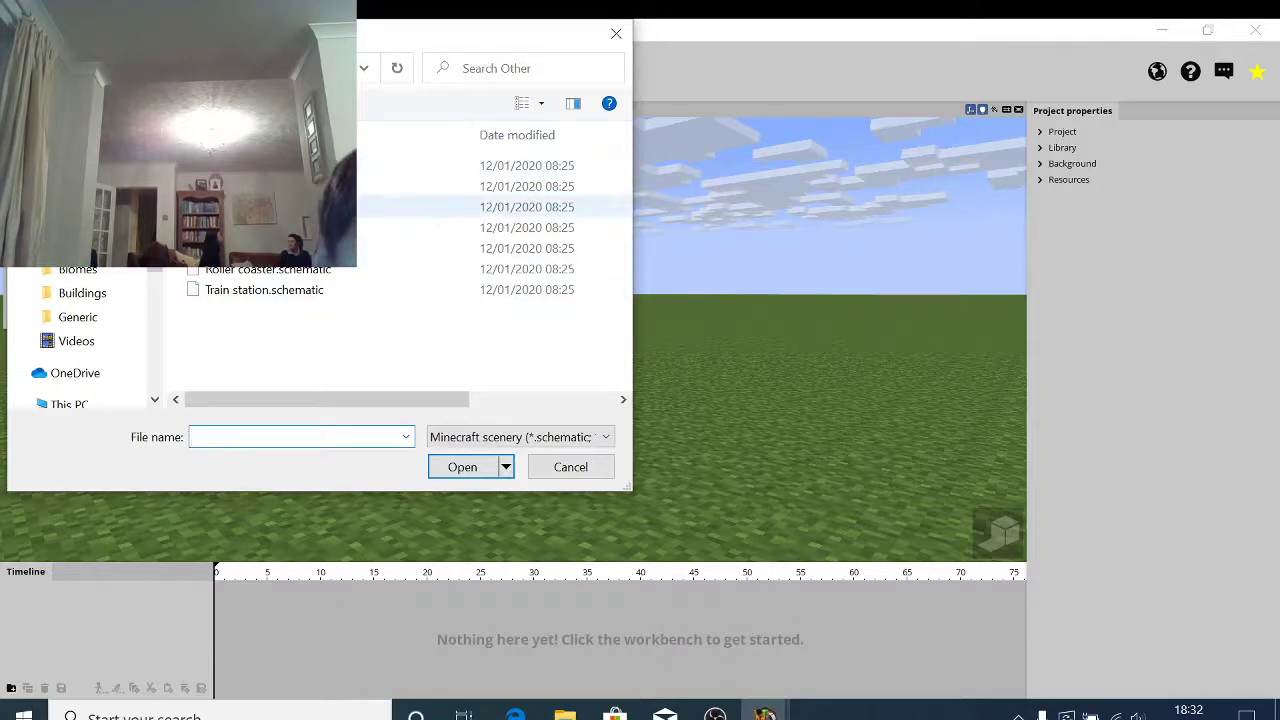
{"action": "left_click", "coordinate": [330, 227]}
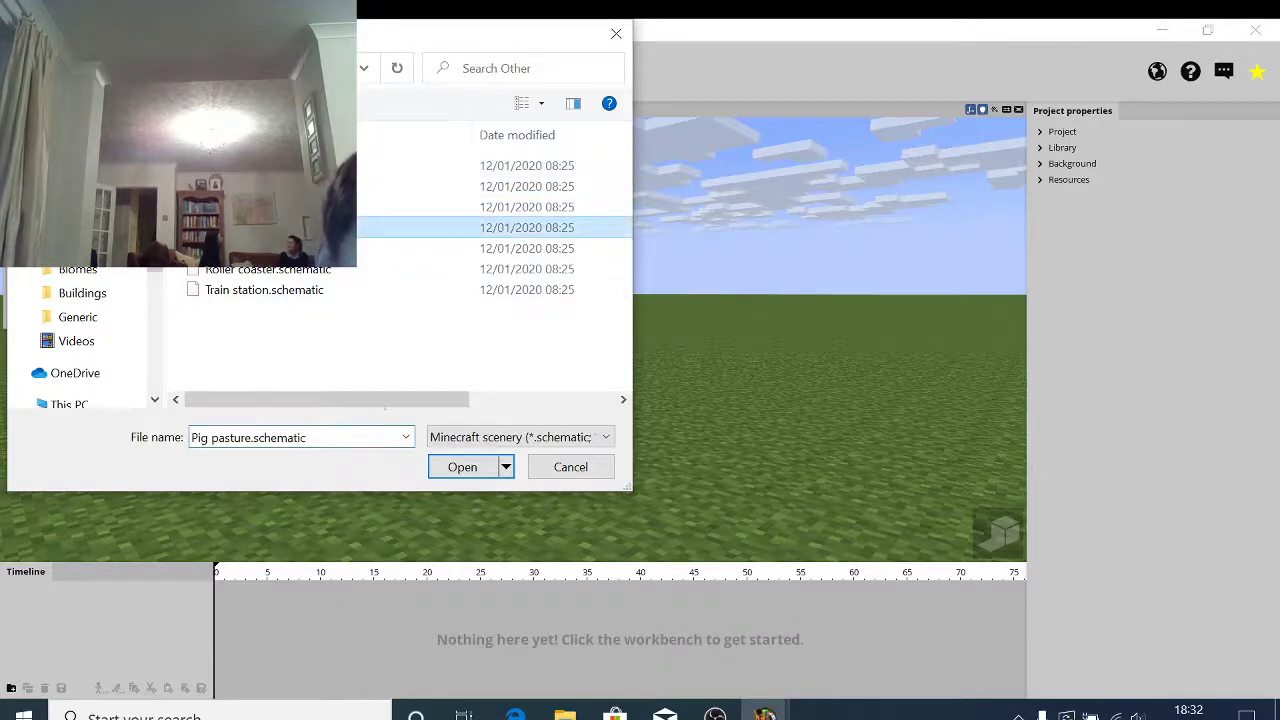
{"action": "left_click", "coordinate": [457, 467]}
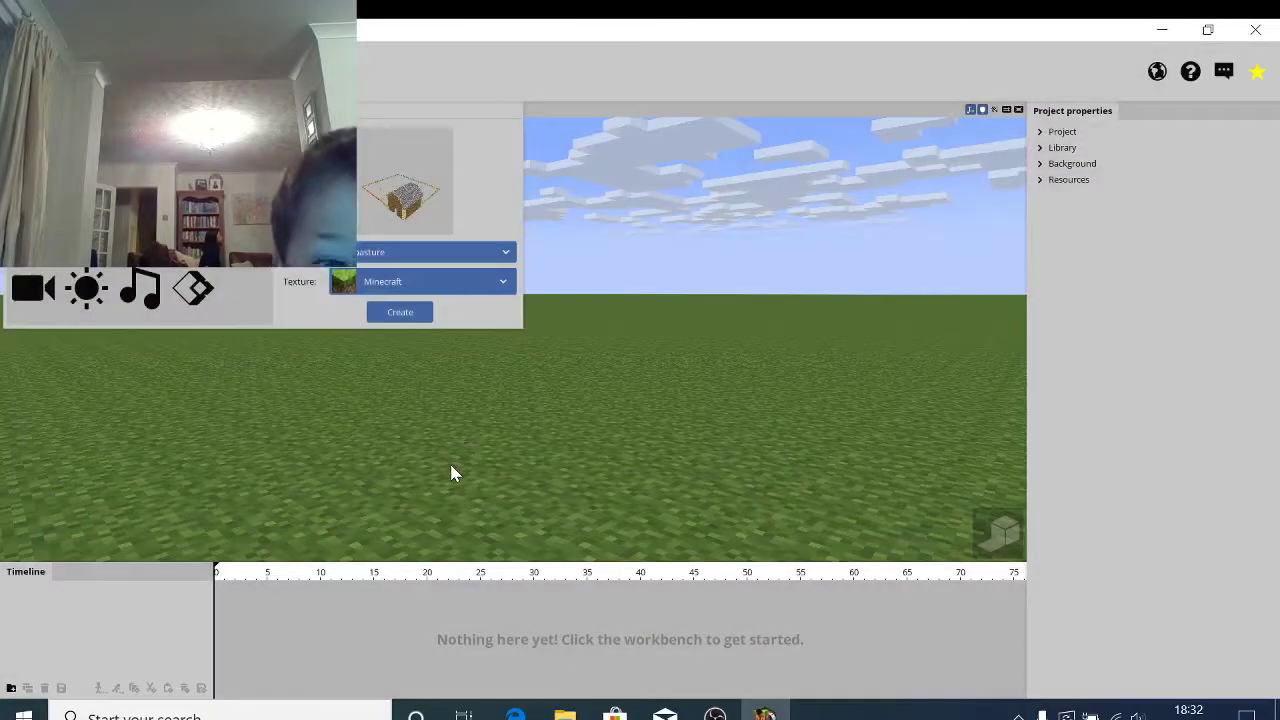
{"action": "left_click", "coordinate": [405, 313]}
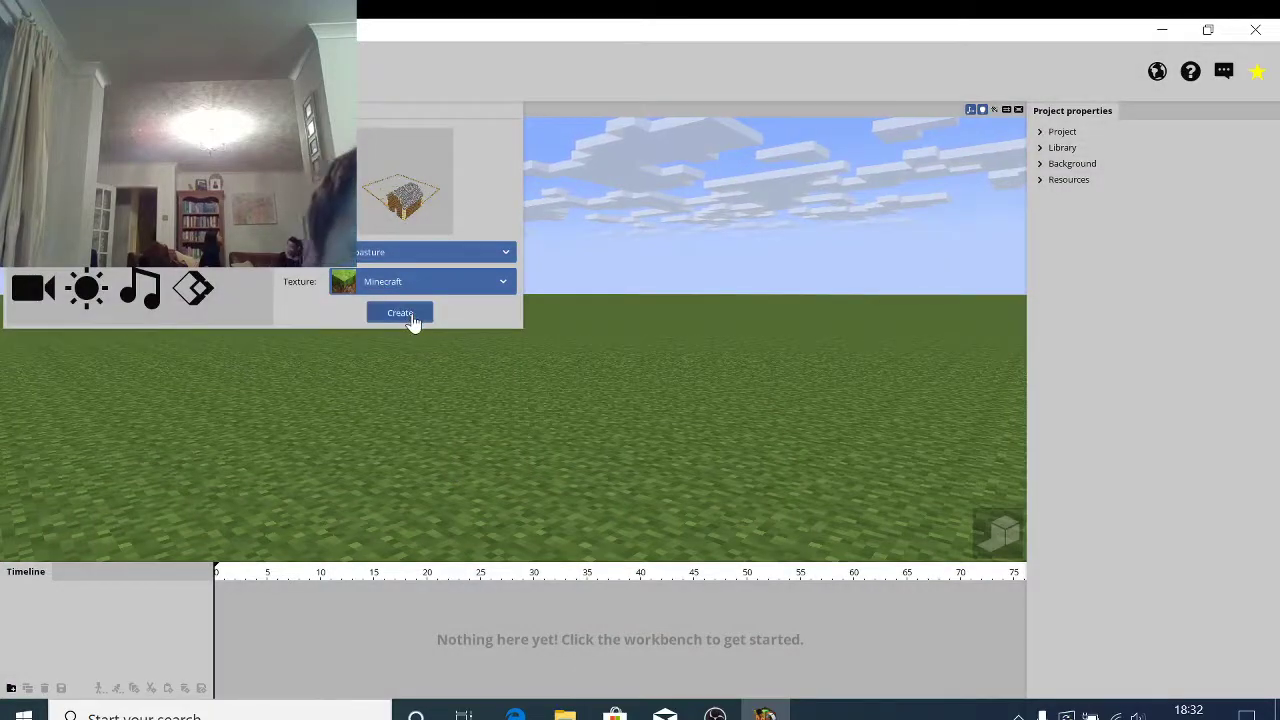
Step: Add a Human character with the Steve variant and the Minecraft skin to the pasture
{"action": "left_click_drag", "start_coordinate": [600, 360], "coordinate": [727, 422]}
{"action": "left_click_drag", "start_coordinate": [534, 411], "coordinate": [715, 368]}
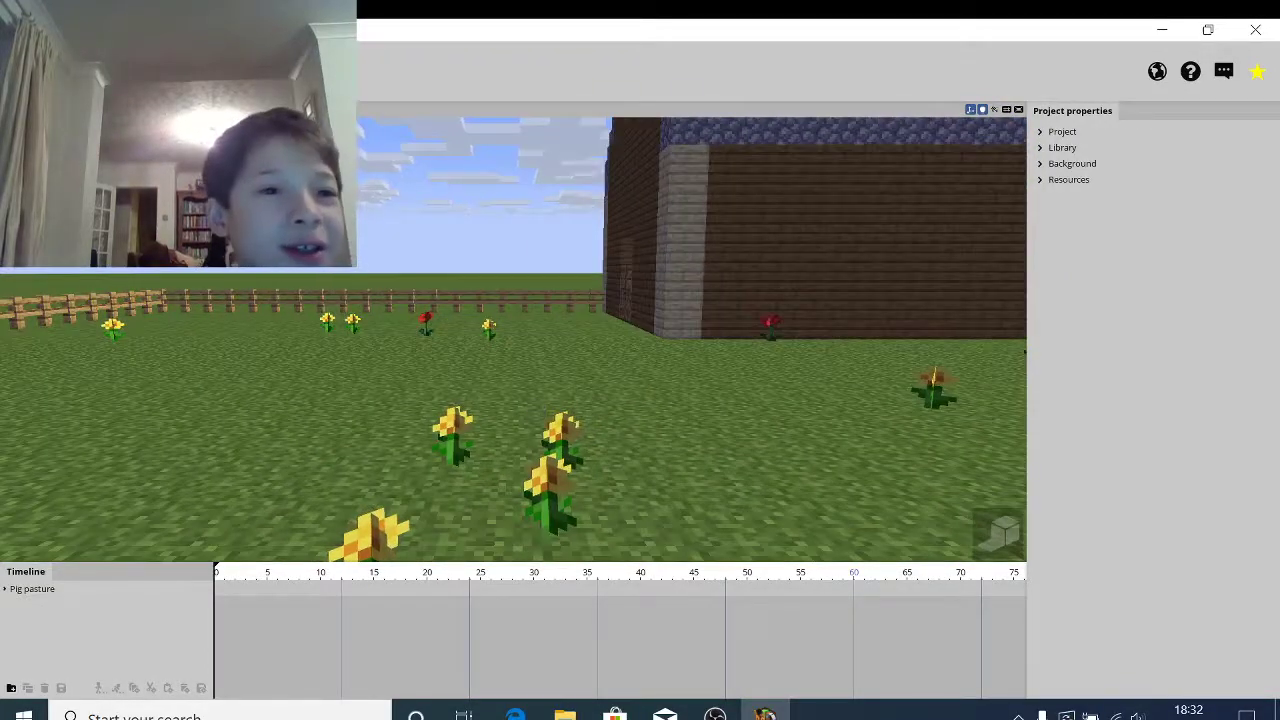
{"action": "left_click", "coordinate": [38, 135]}
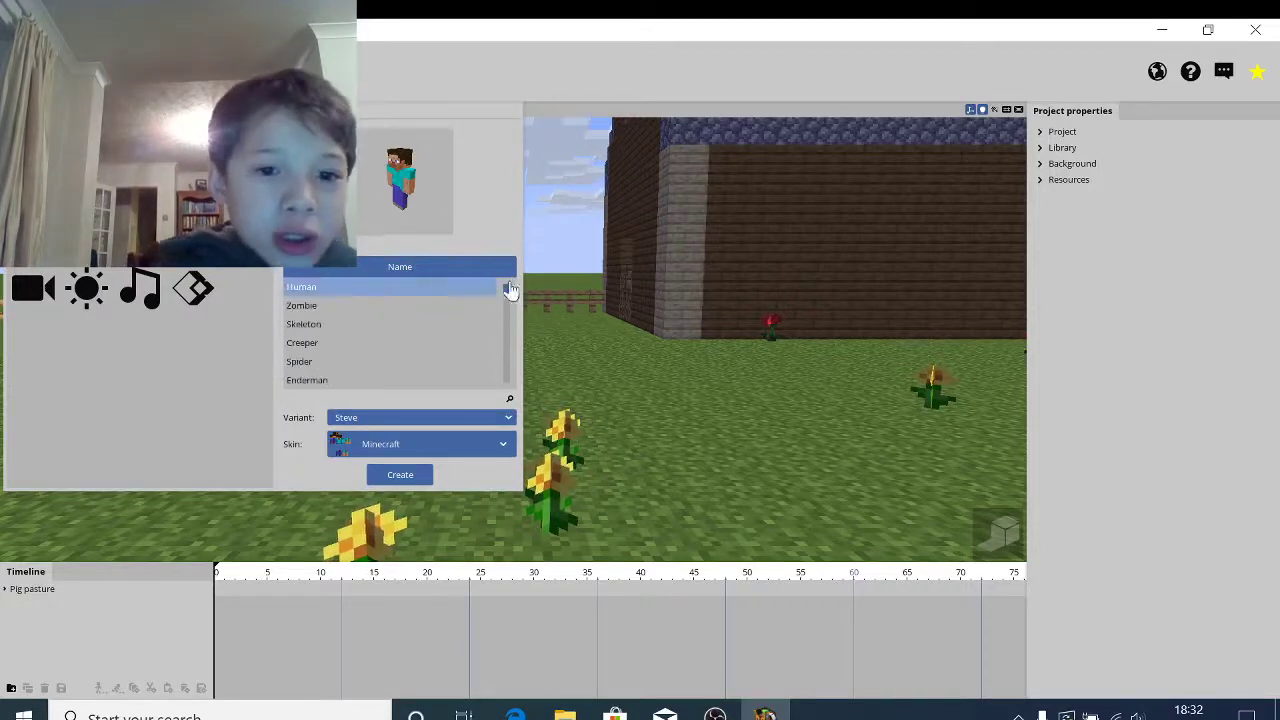
{"action": "left_click", "coordinate": [400, 477]}
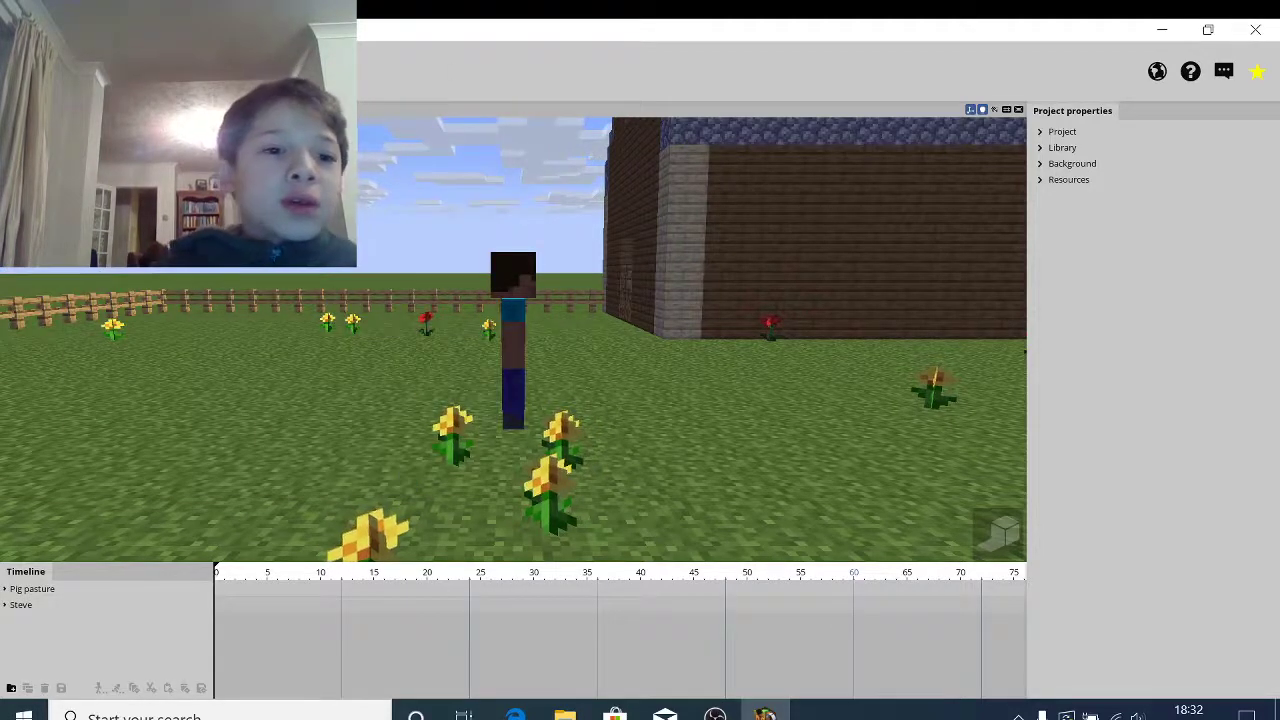
Step: Add a Pig character without a saddle and with the Minecraft skin to the scene
{"action": "left_click", "coordinate": [40, 158]}
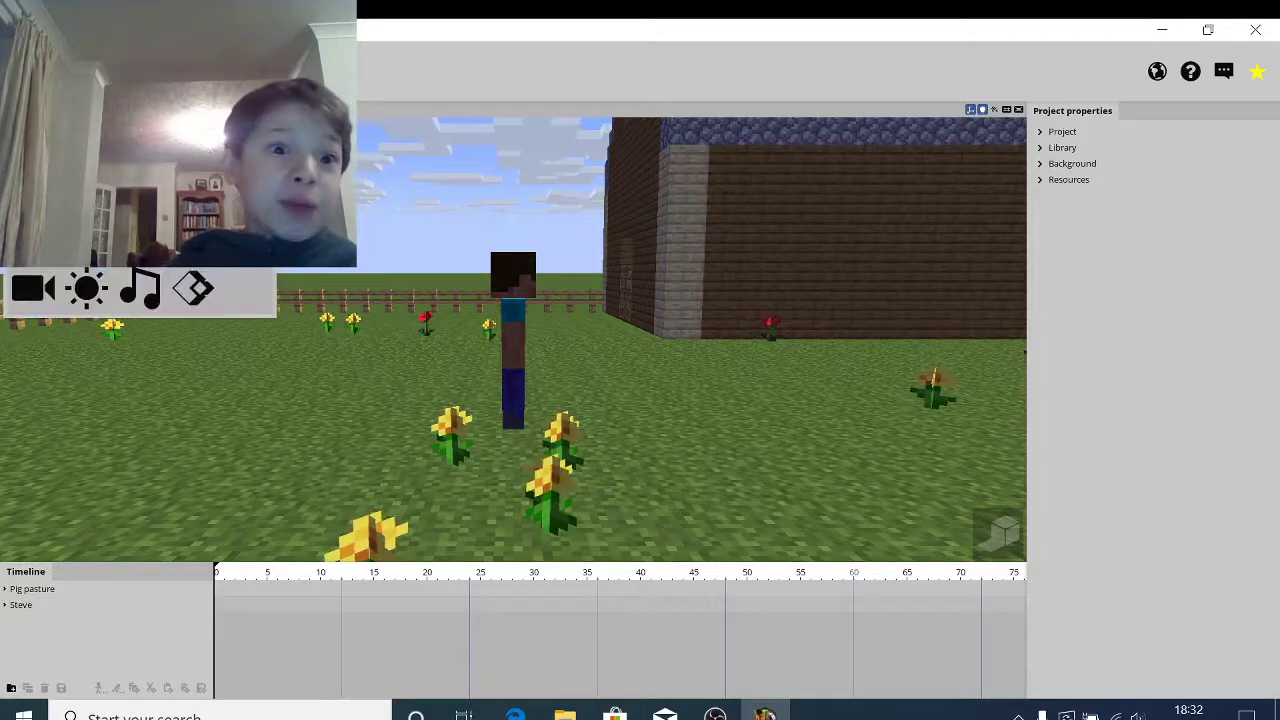
{"action": "left_click", "coordinate": [34, 181]}
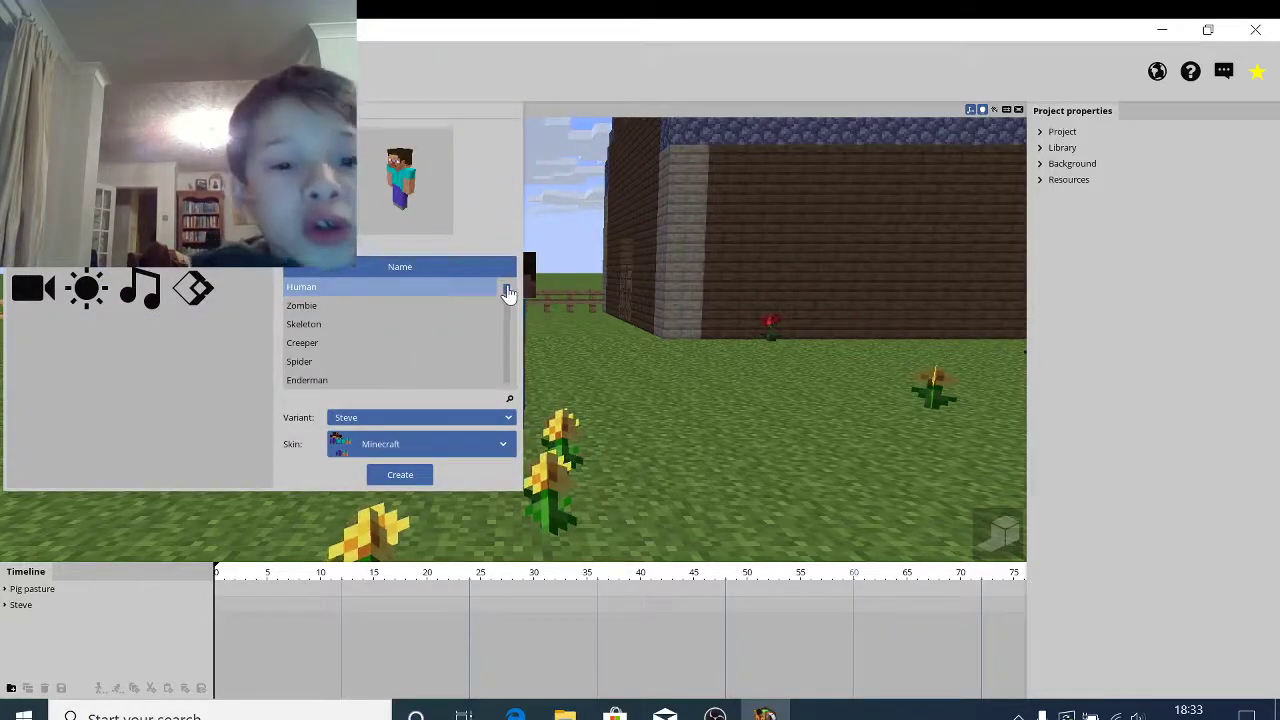
{"action": "left_click_drag", "start_coordinate": [508, 291], "coordinate": [508, 305]}
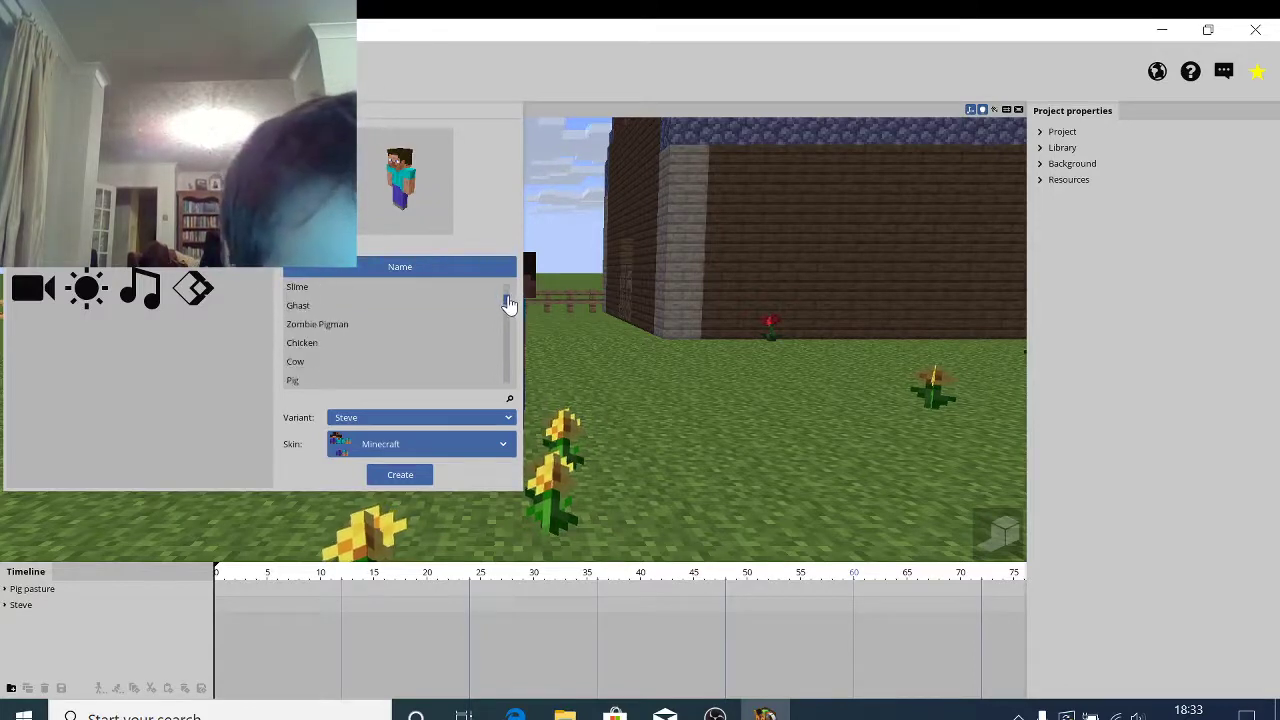
{"action": "left_click", "coordinate": [291, 381]}
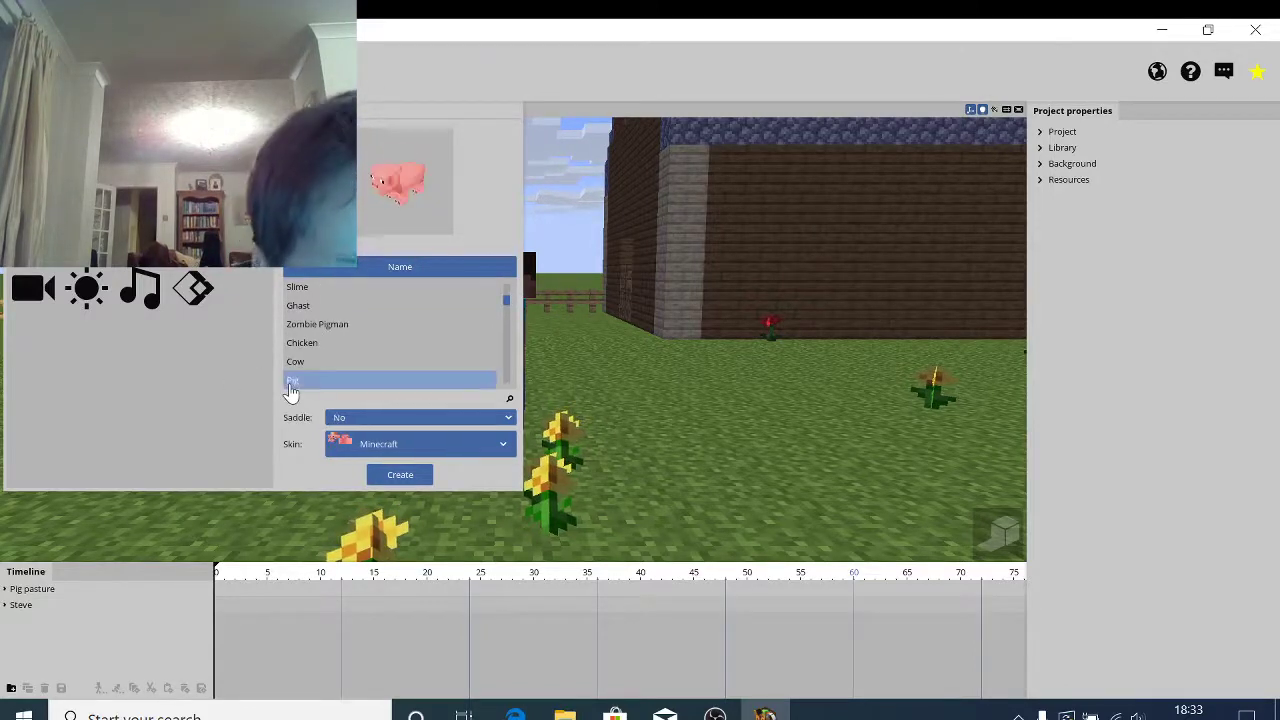
{"action": "left_click", "coordinate": [400, 476]}
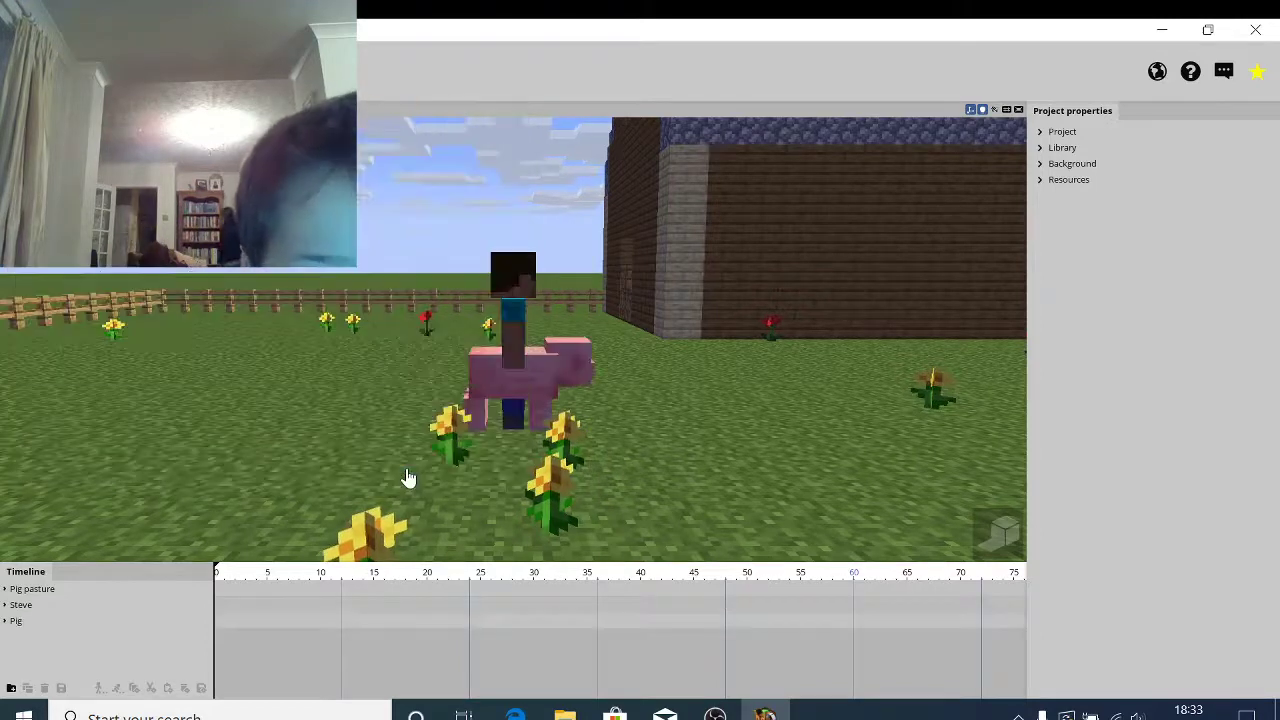
Step: Turn the pig to face Steve at about -172° Y rotation and move it away from him to about Z 27.2
{"action": "left_click", "coordinate": [566, 389]}
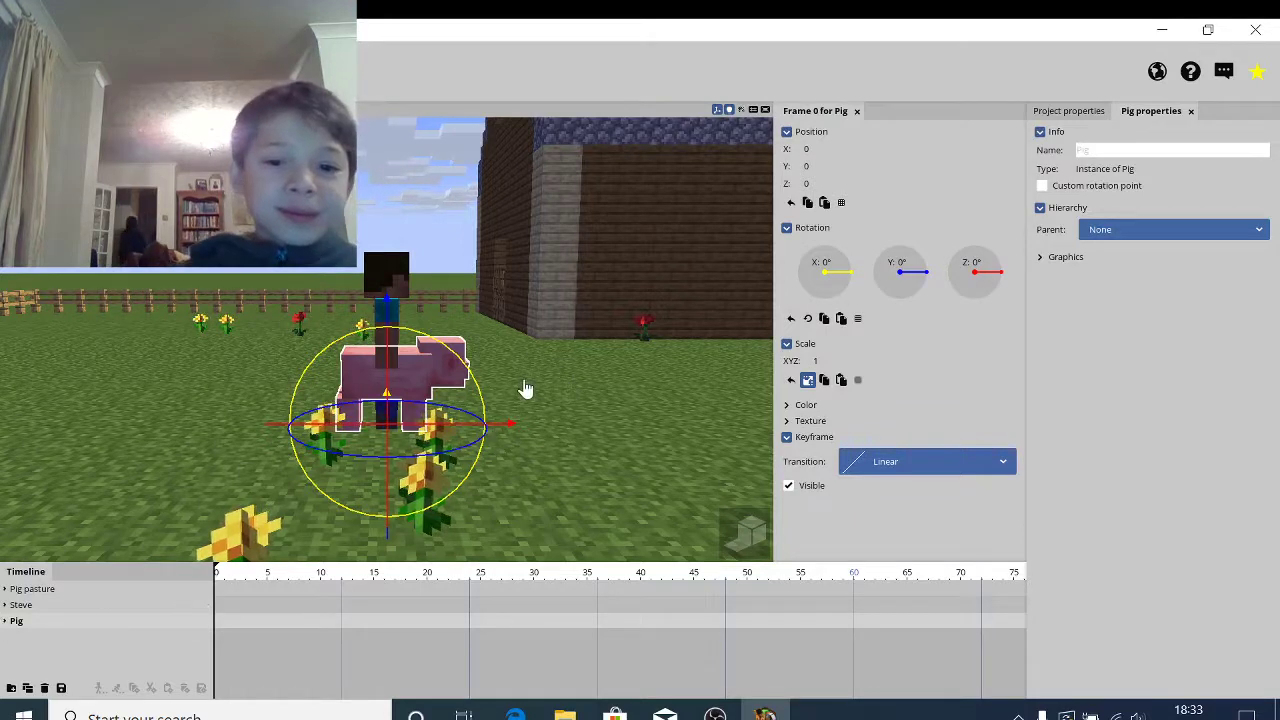
{"action": "mouse_move", "coordinate": [505, 425]}
{"action": "left_mouse_down"}
{"action": "mouse_move", "coordinate": [594, 434]}
{"action": "mouse_move", "coordinate": [522, 470]}
{"action": "mouse_move", "coordinate": [347, 452]}
{"action": "mouse_move", "coordinate": [363, 398]}
{"action": "left_mouse_up"}
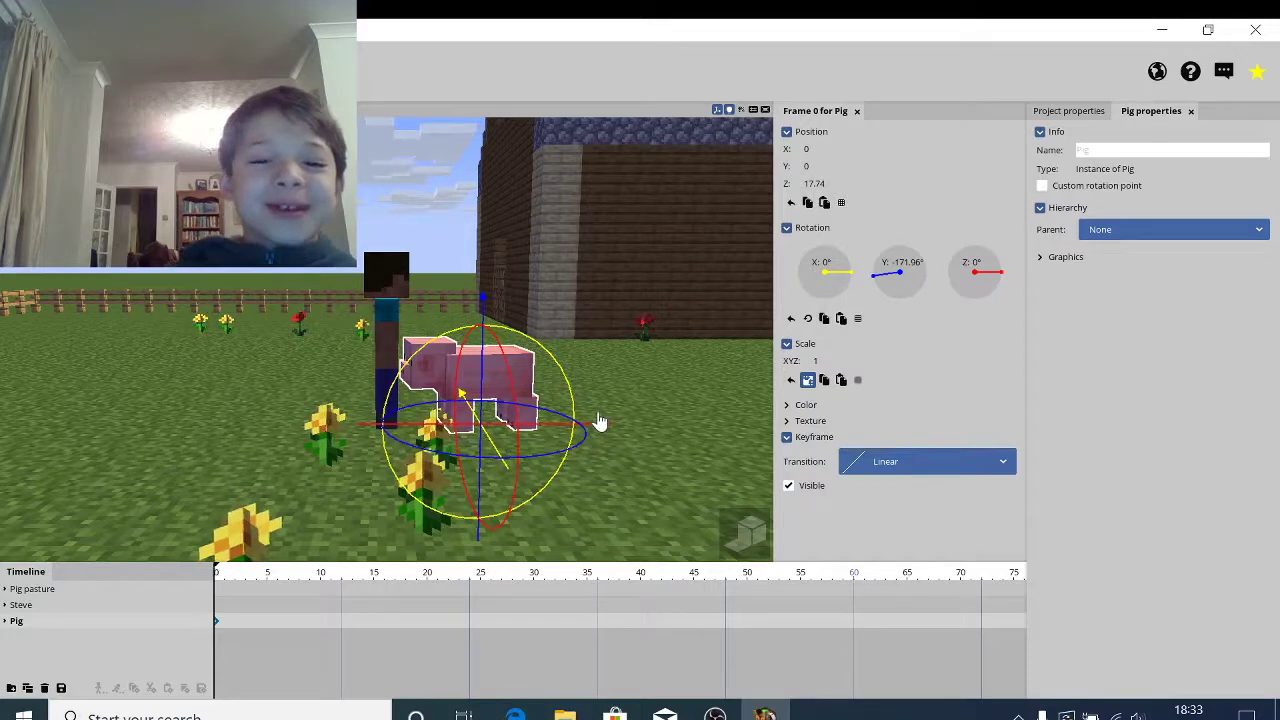
{"action": "left_click_drag", "start_coordinate": [604, 428], "coordinate": [656, 428]}
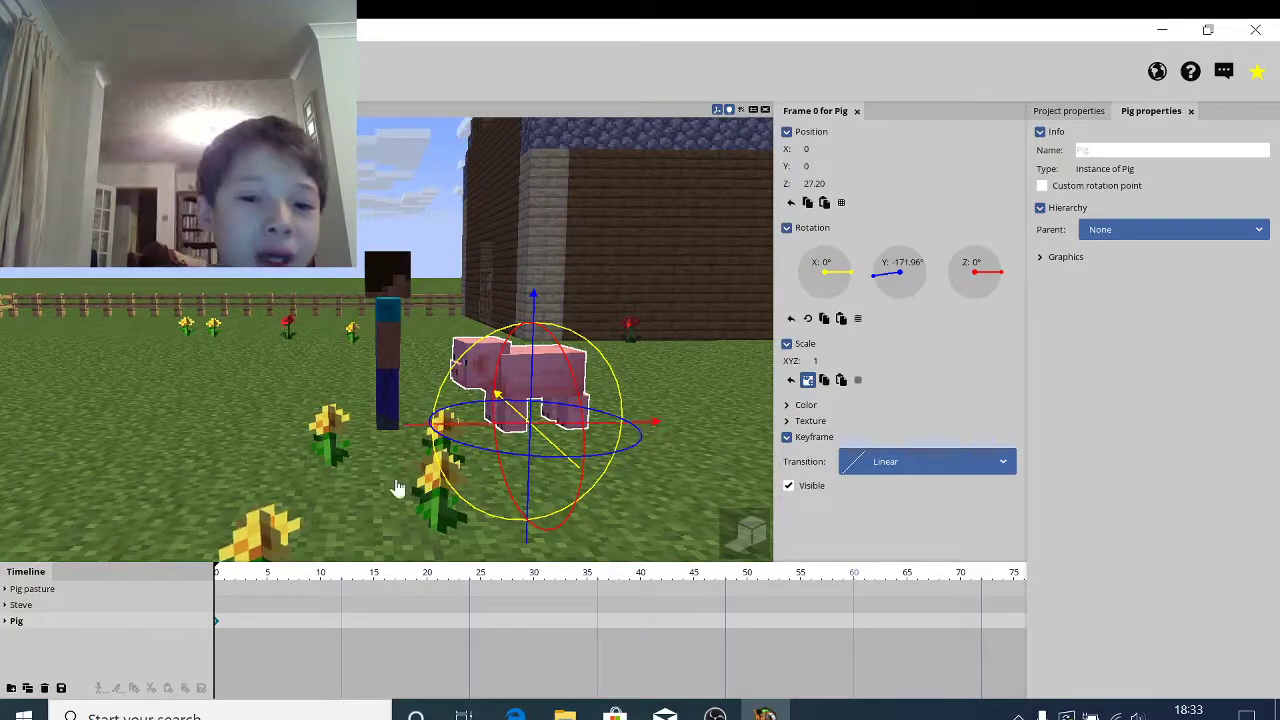
Step: Move the whole Steve character toward the pig, to about Z 6.4
{"action": "left_click", "coordinate": [388, 332]}
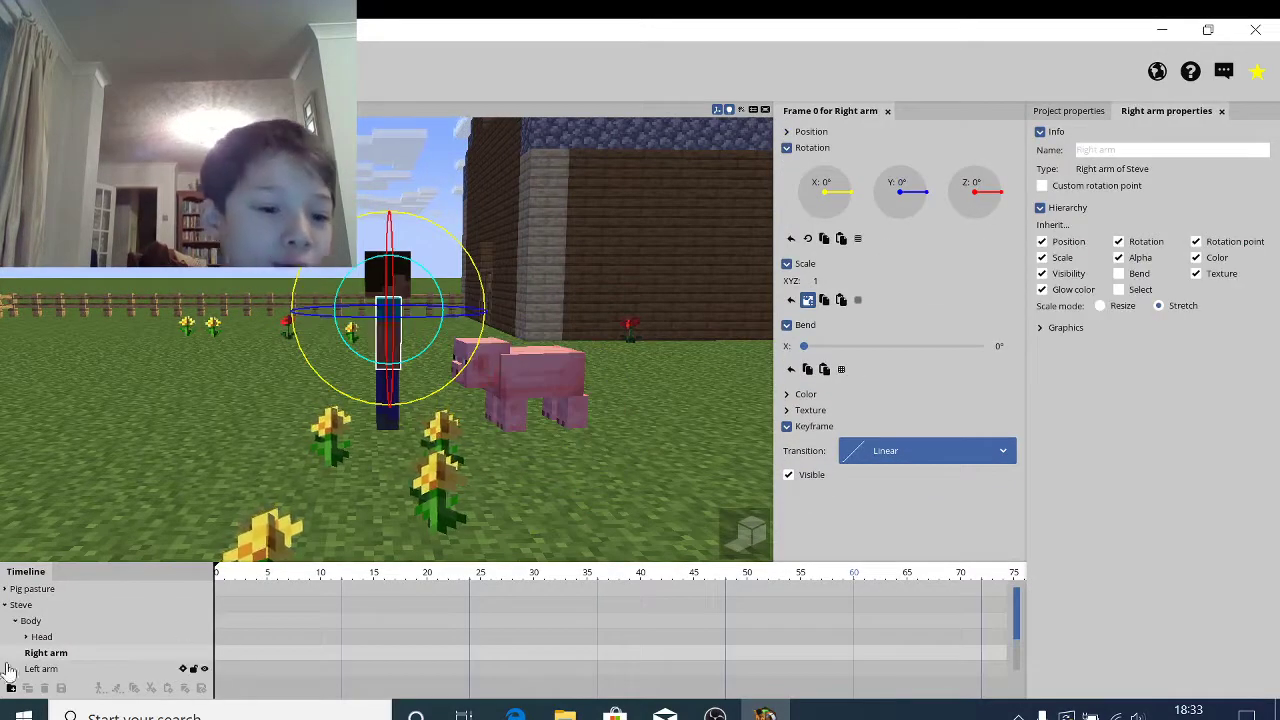
{"action": "left_click", "coordinate": [12, 618]}
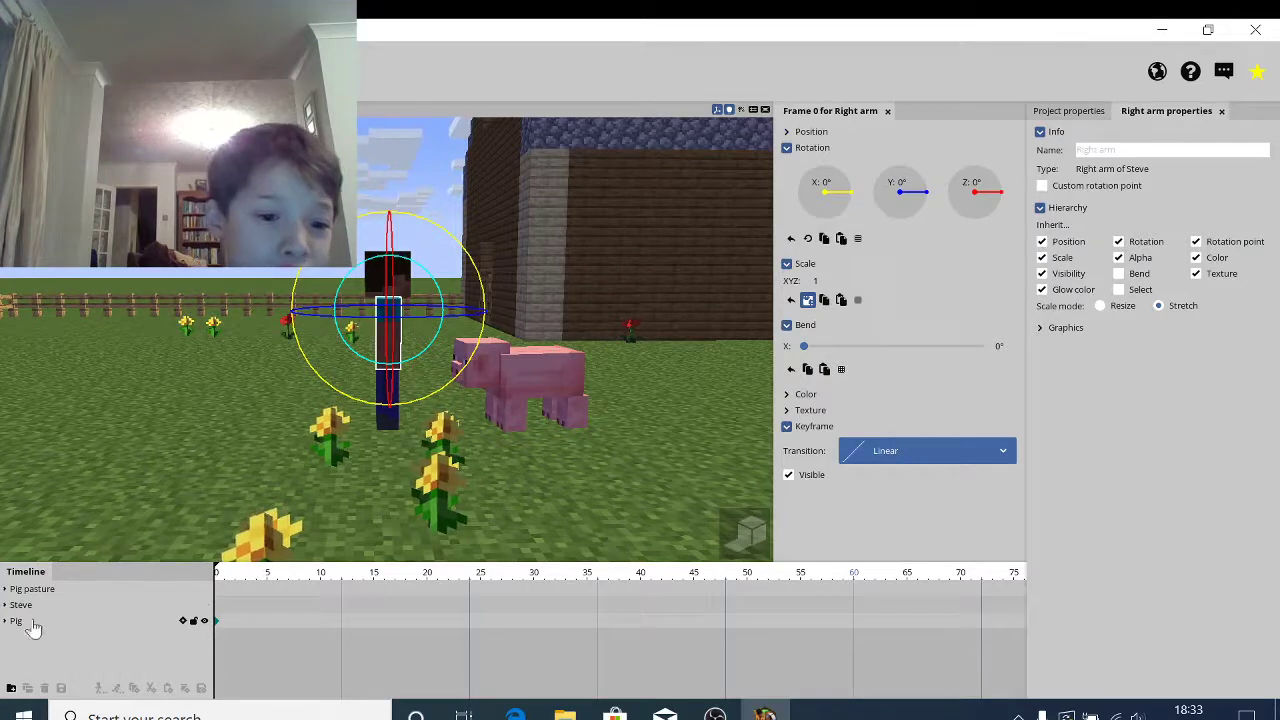
{"action": "left_click", "coordinate": [24, 606]}
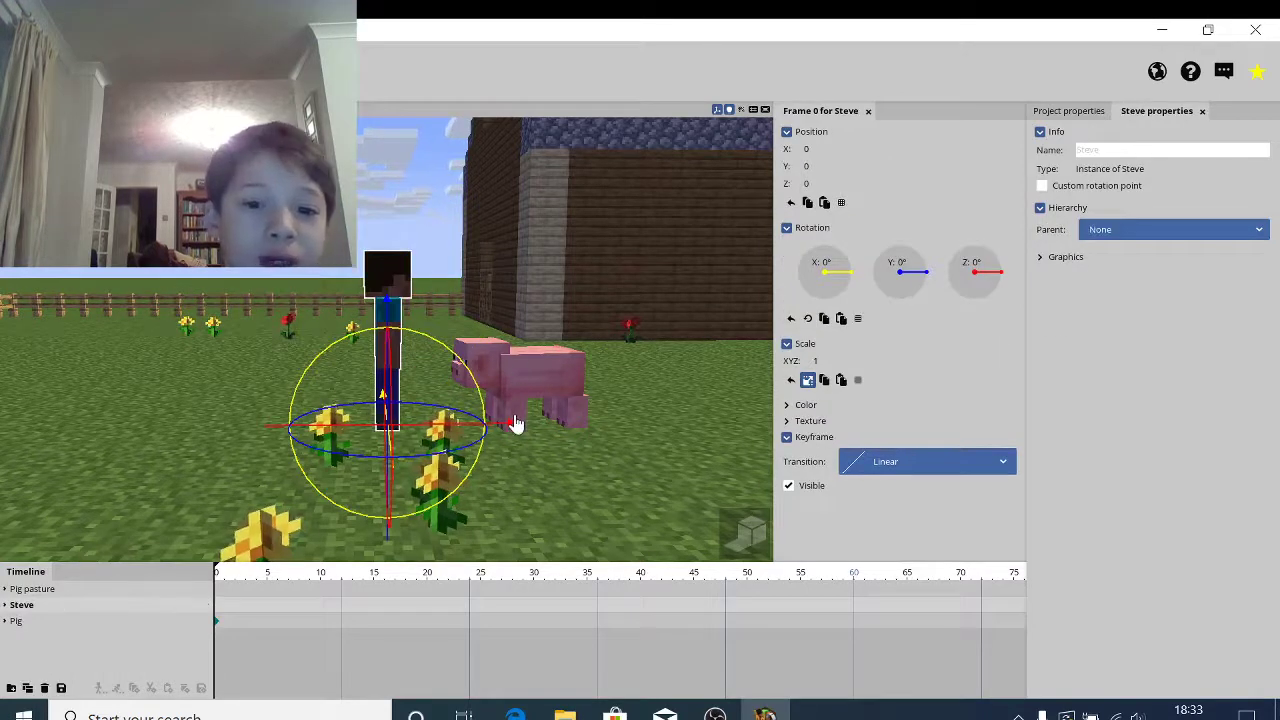
{"action": "left_click_drag", "start_coordinate": [506, 429], "coordinate": [543, 434]}
Step: Tilt the pig's head up toward Steve at frame 0, to about -35° X rotation
{"action": "left_click", "coordinate": [6, 622]}
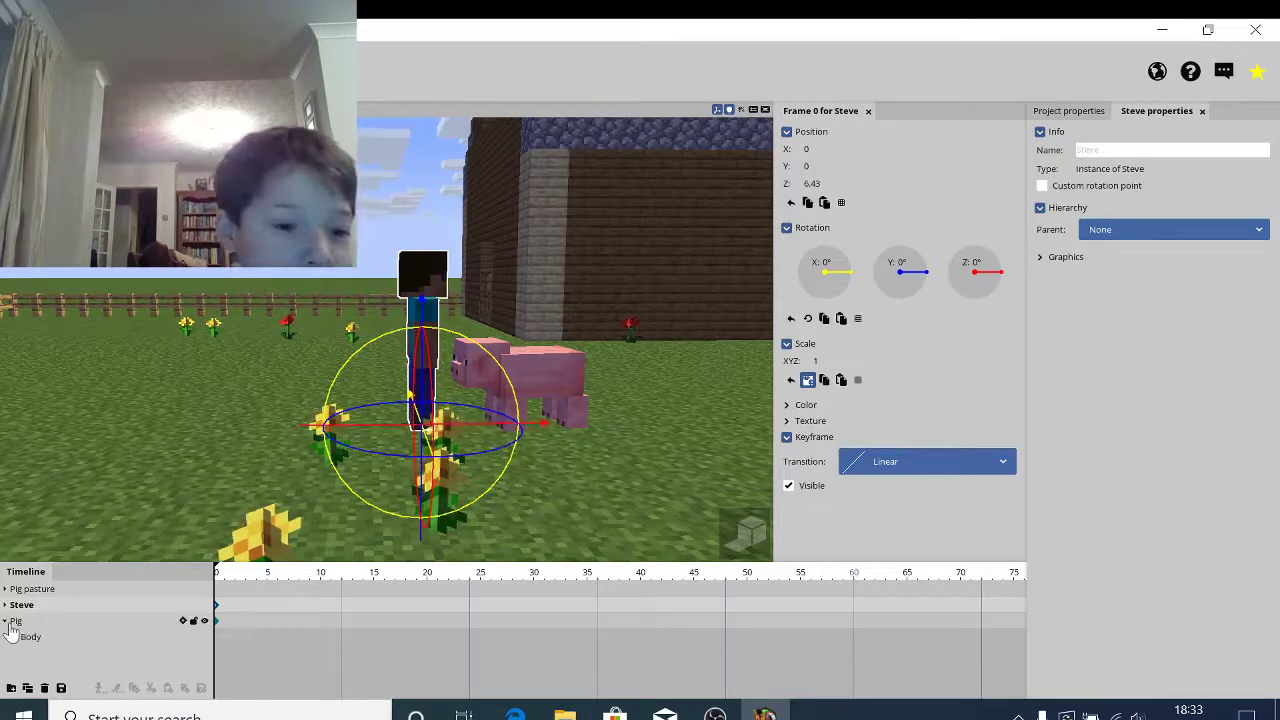
{"action": "left_click", "coordinate": [15, 637]}
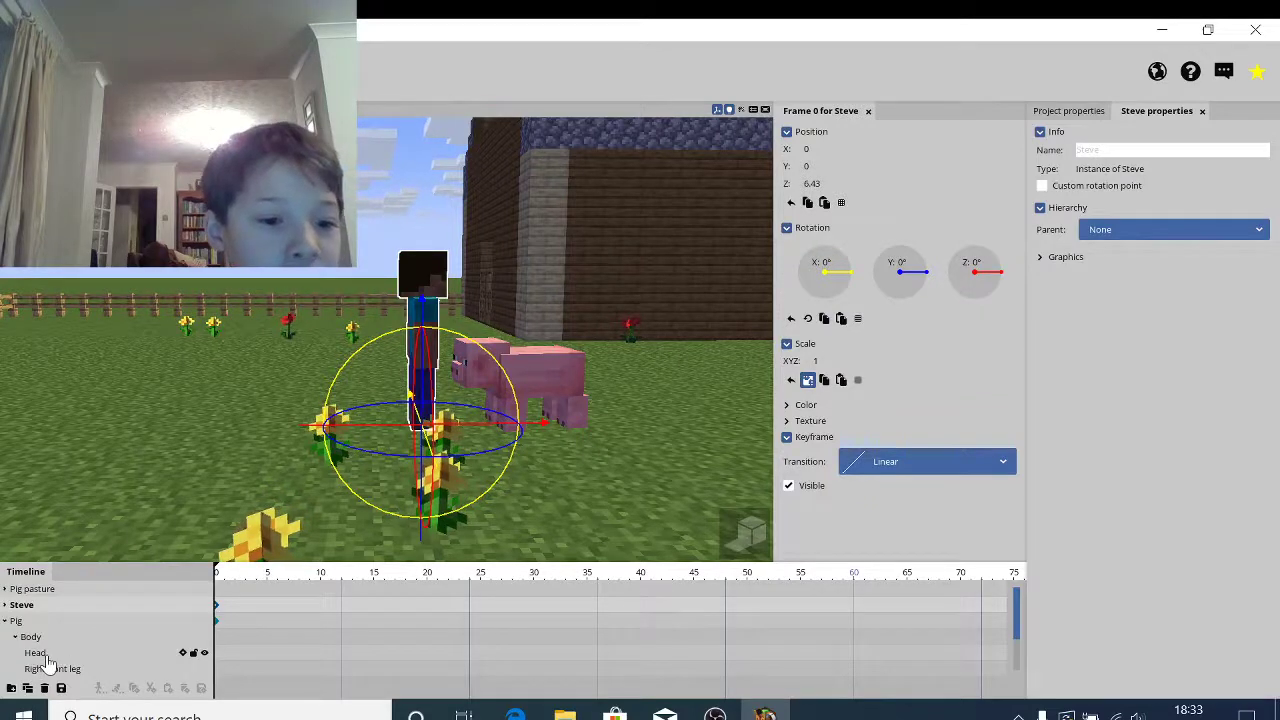
{"action": "left_click", "coordinate": [42, 655]}
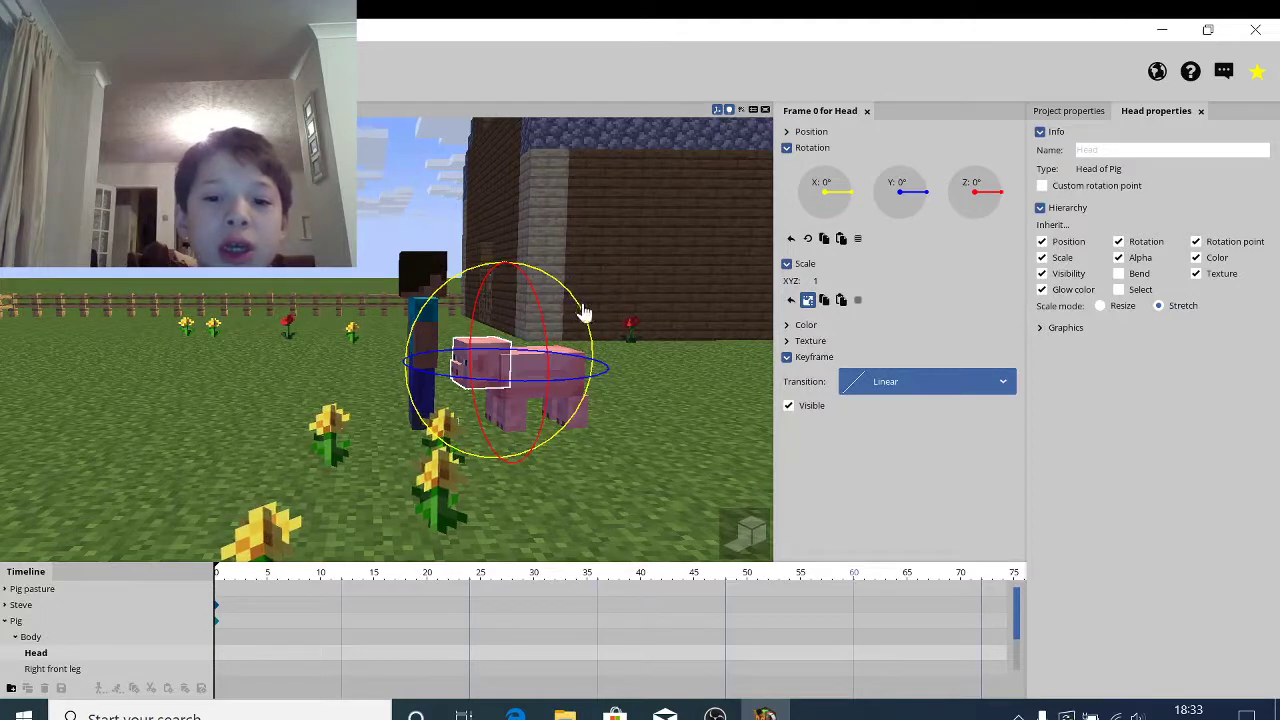
{"action": "left_click_drag", "start_coordinate": [581, 315], "coordinate": [631, 370]}
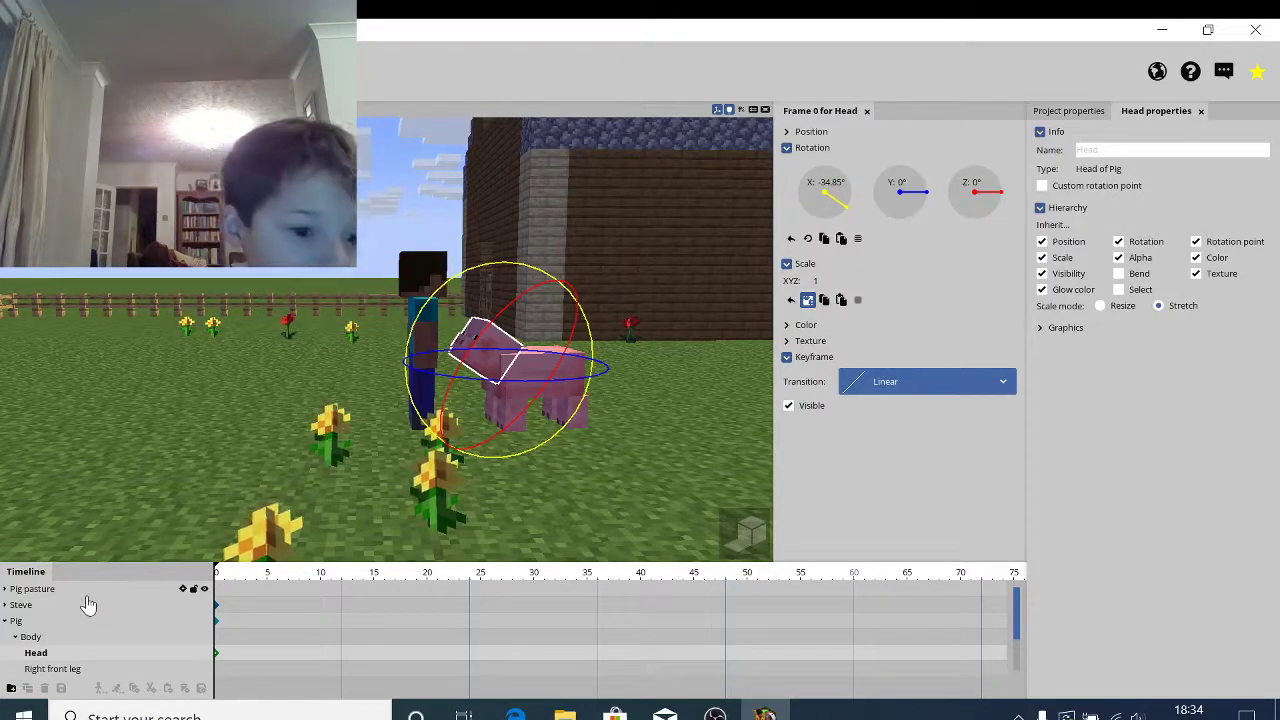
{"action": "left_click", "coordinate": [6, 605]}
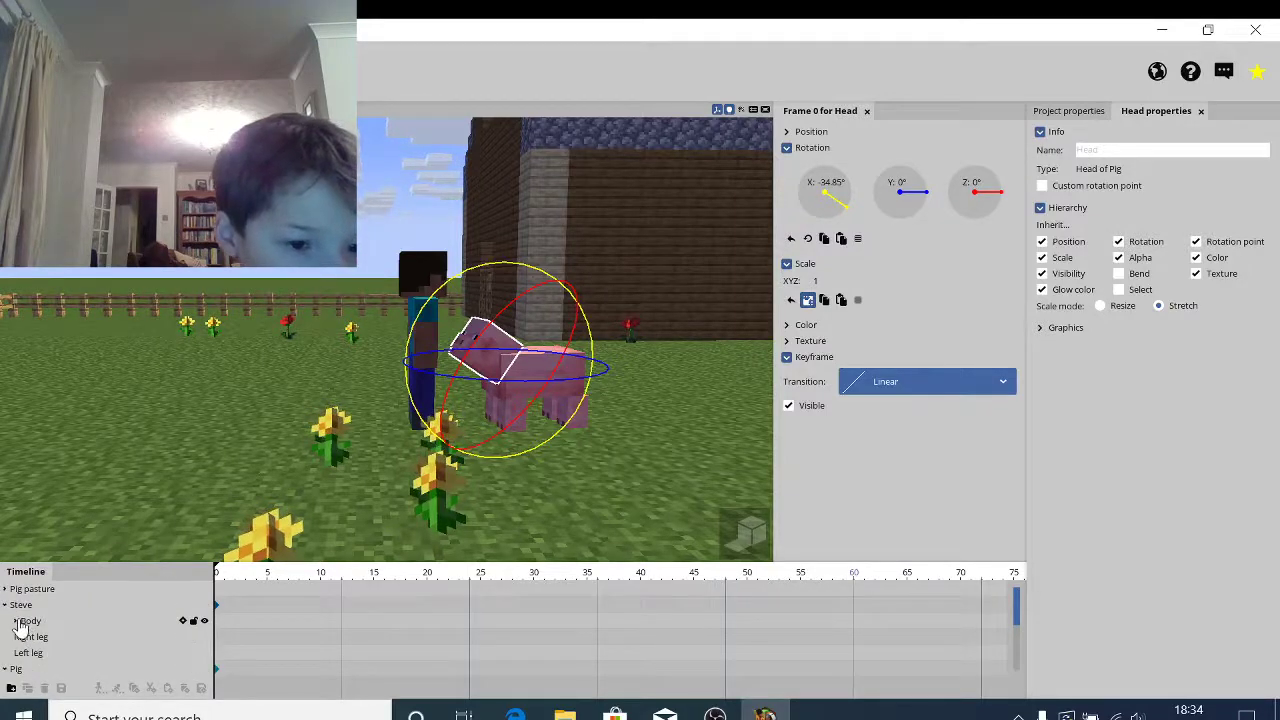
{"action": "left_click", "coordinate": [15, 621]}
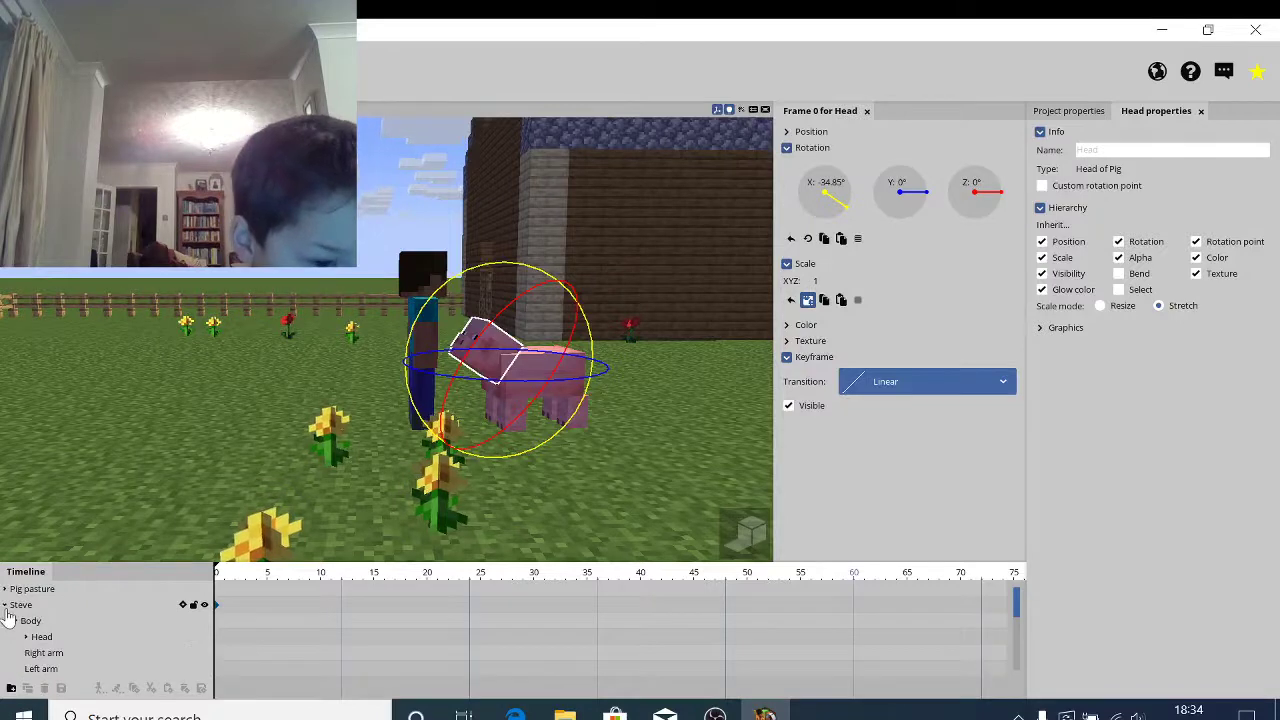
{"action": "left_click", "coordinate": [15, 621]}
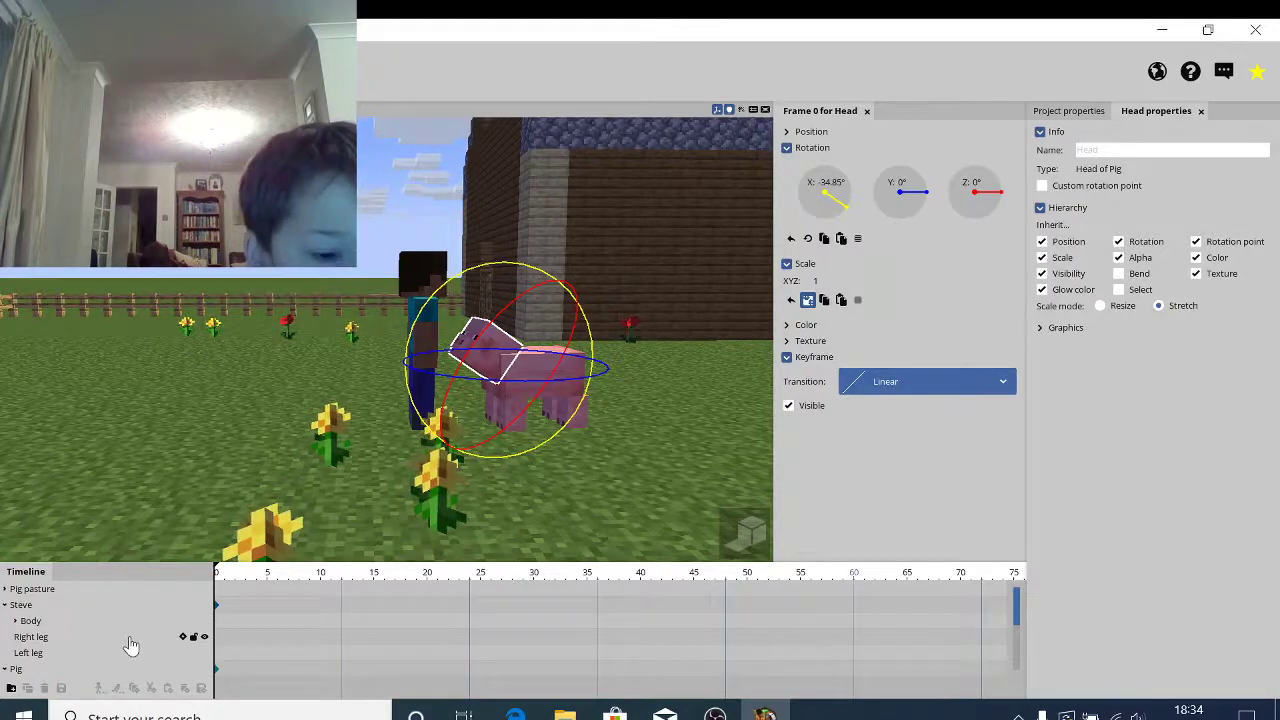
{"action": "left_click_drag", "start_coordinate": [130, 640], "coordinate": [126, 680]}
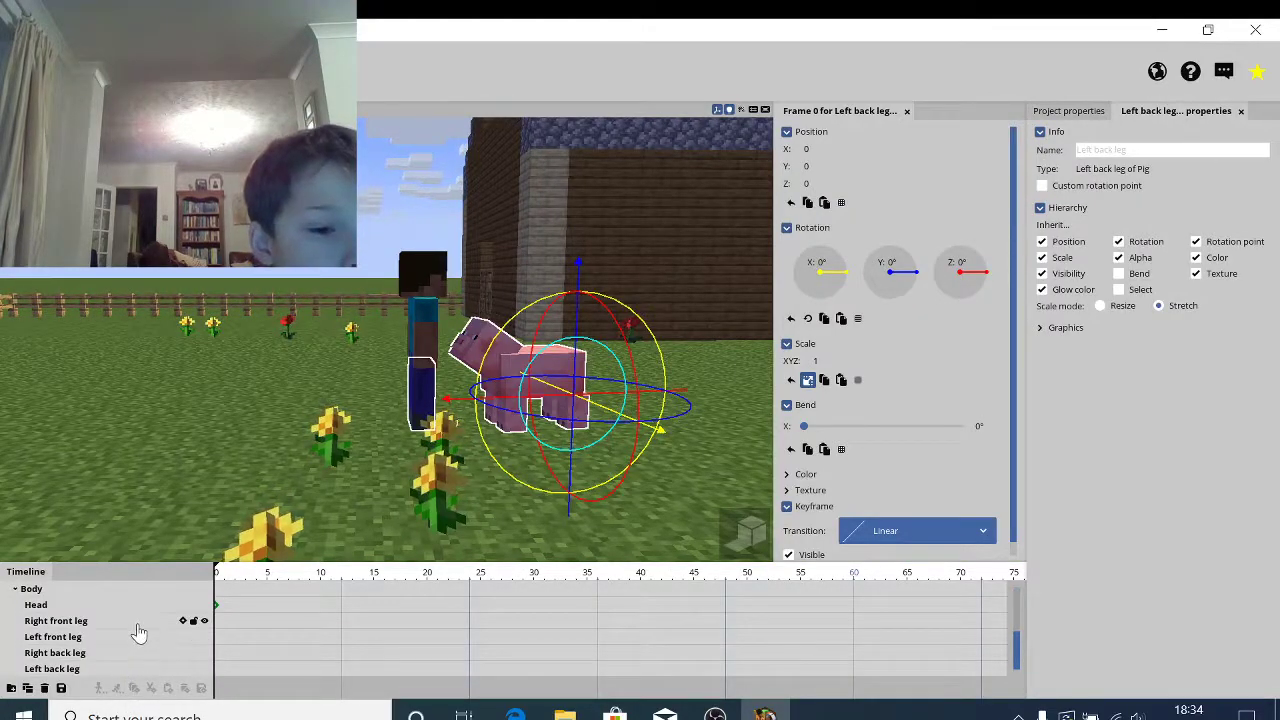
{"action": "left_click_drag", "start_coordinate": [153, 675], "coordinate": [157, 571]}
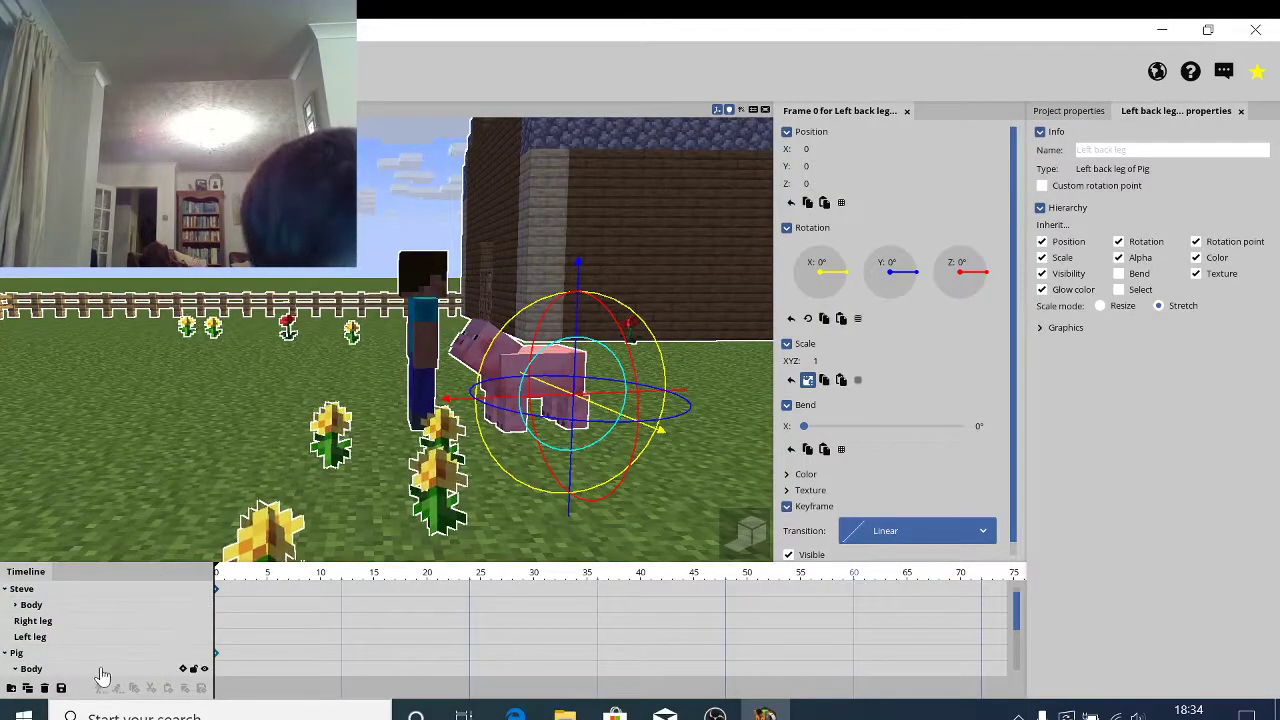
{"action": "left_click", "coordinate": [6, 590]}
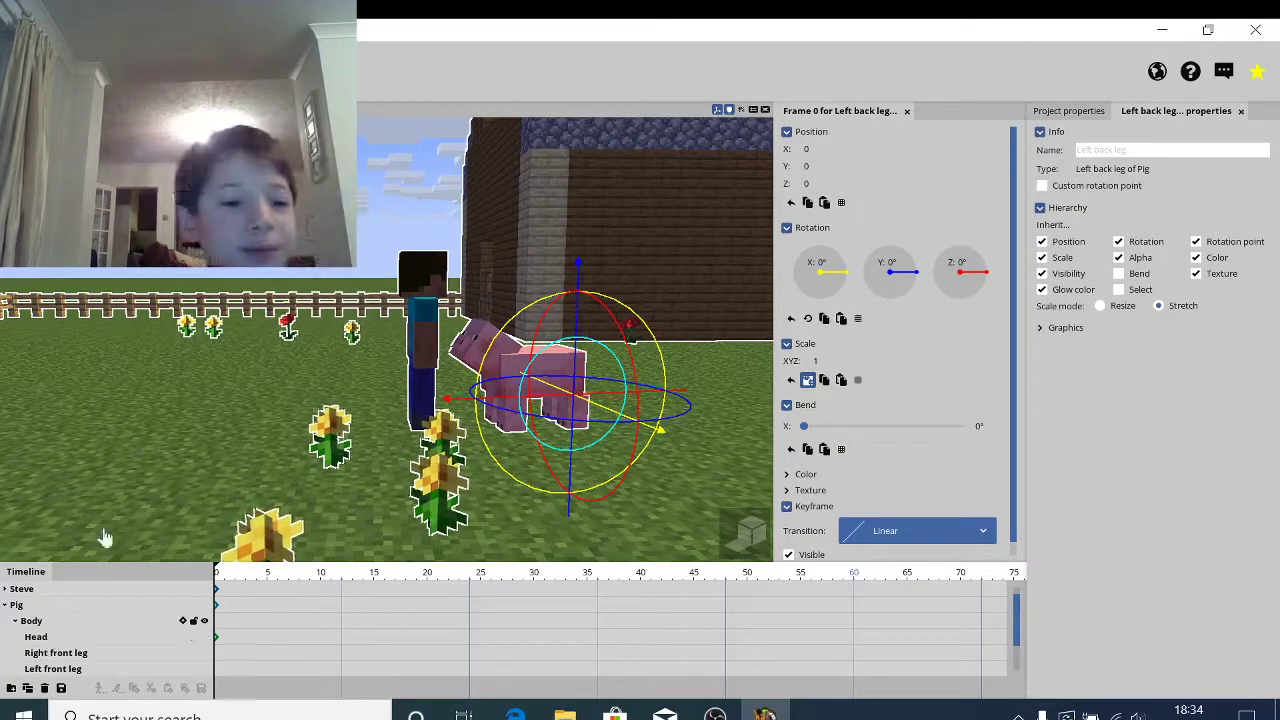
{"action": "left_click", "coordinate": [106, 418]}
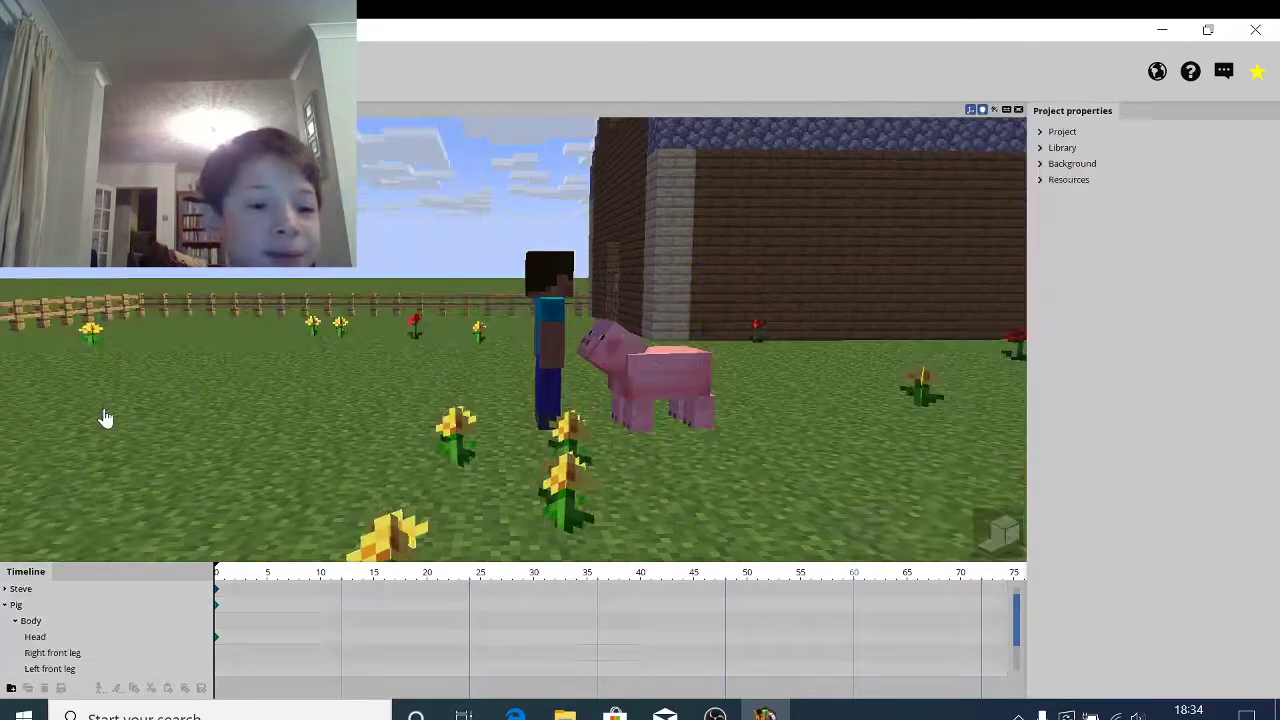
{"action": "left_click", "coordinate": [36, 637]}
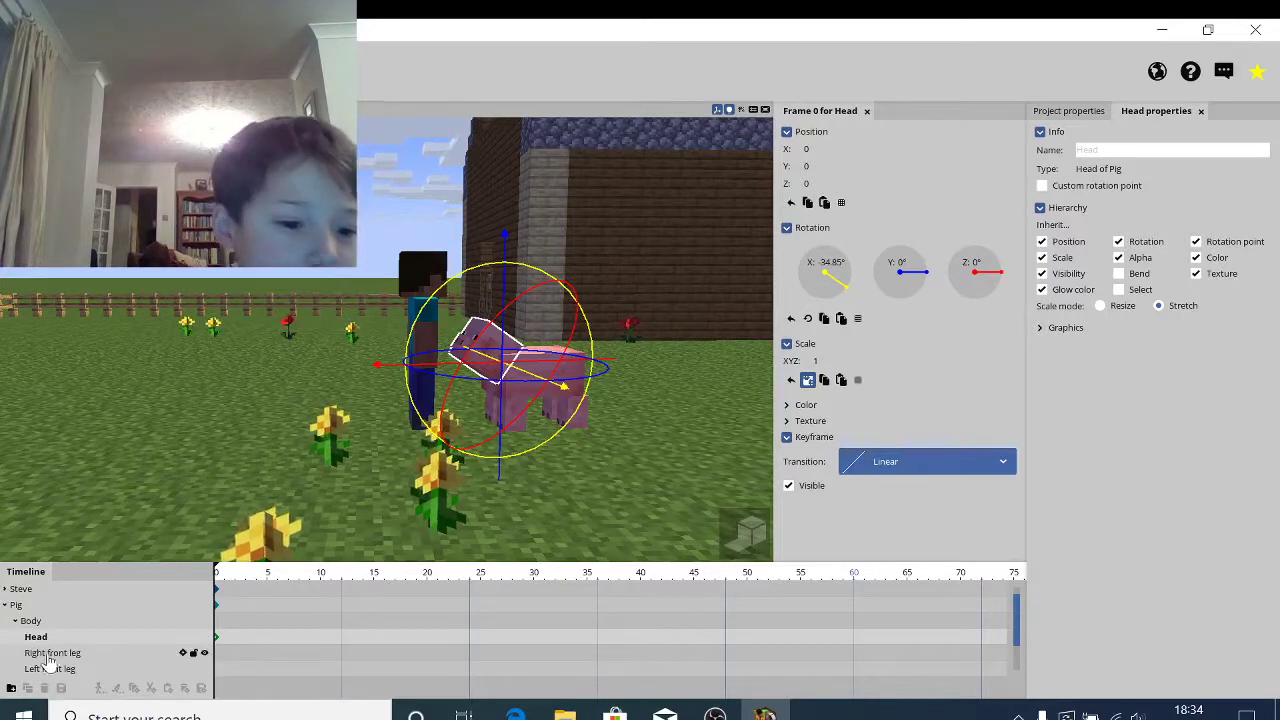
Step: Tilt Steve's head down toward the pig at frame 0, to about 26° X rotation
{"action": "left_click", "coordinate": [6, 590]}
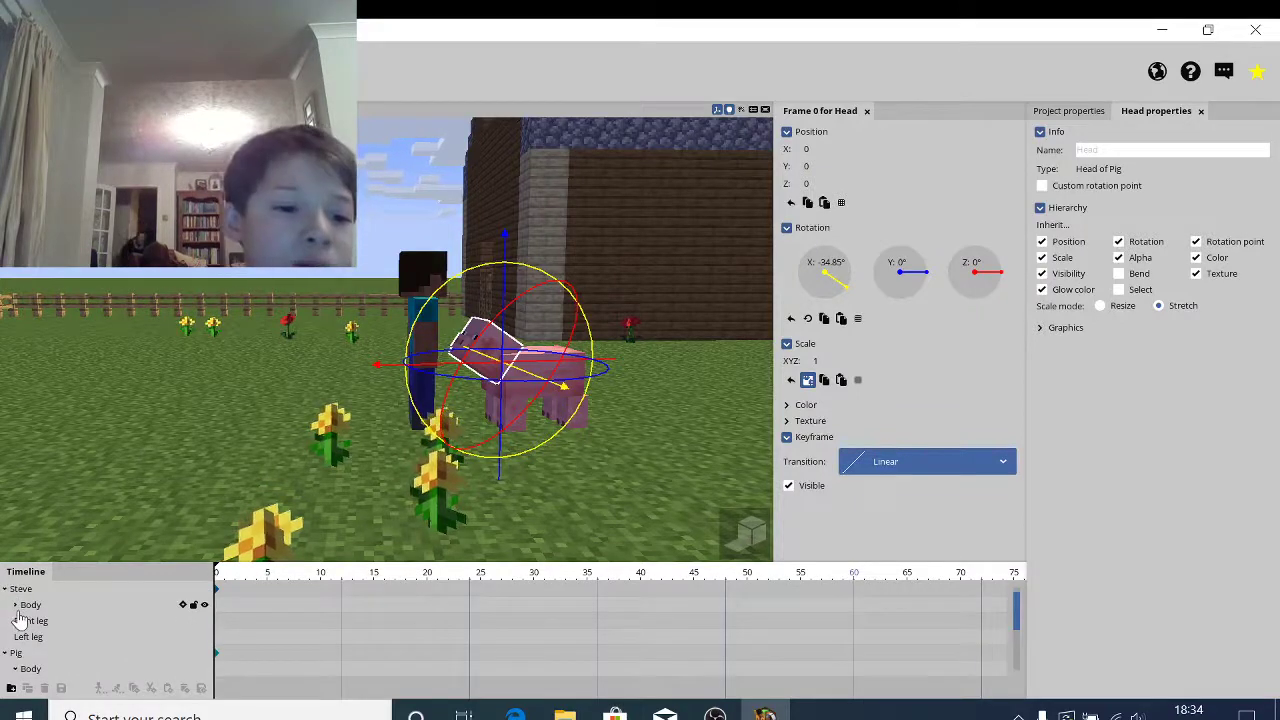
{"action": "left_click", "coordinate": [16, 605]}
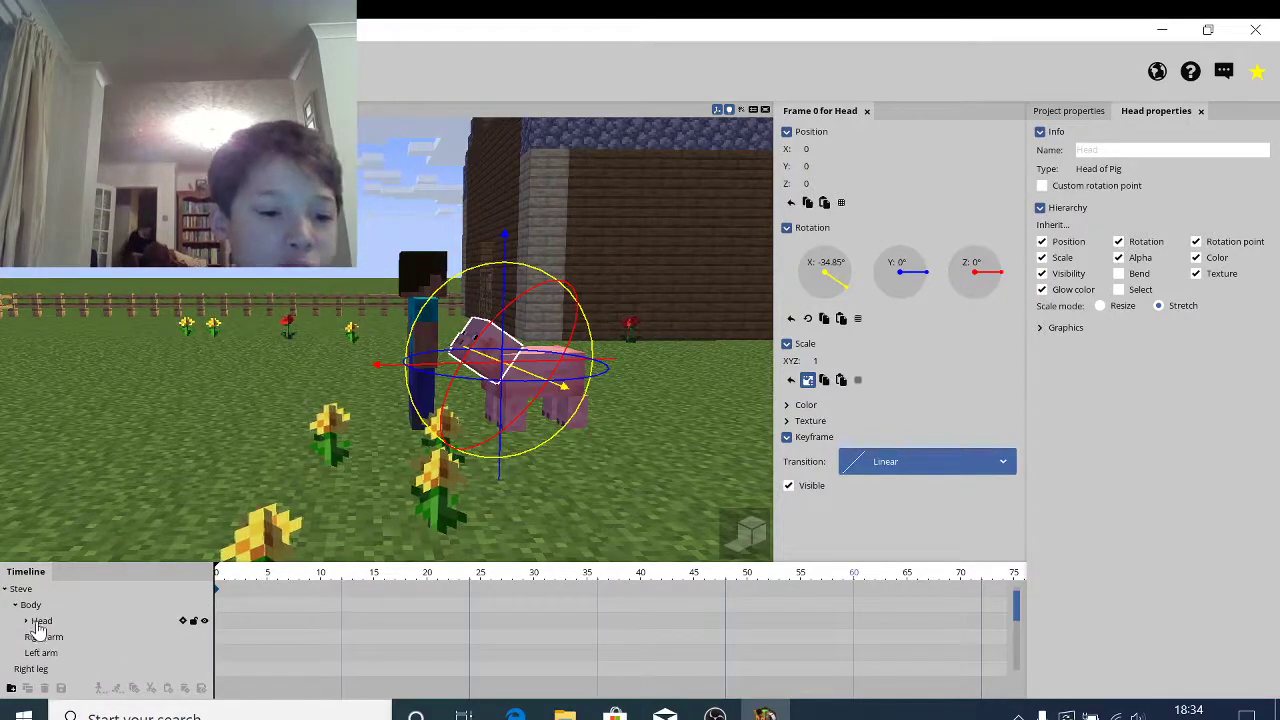
{"action": "left_click", "coordinate": [40, 622]}
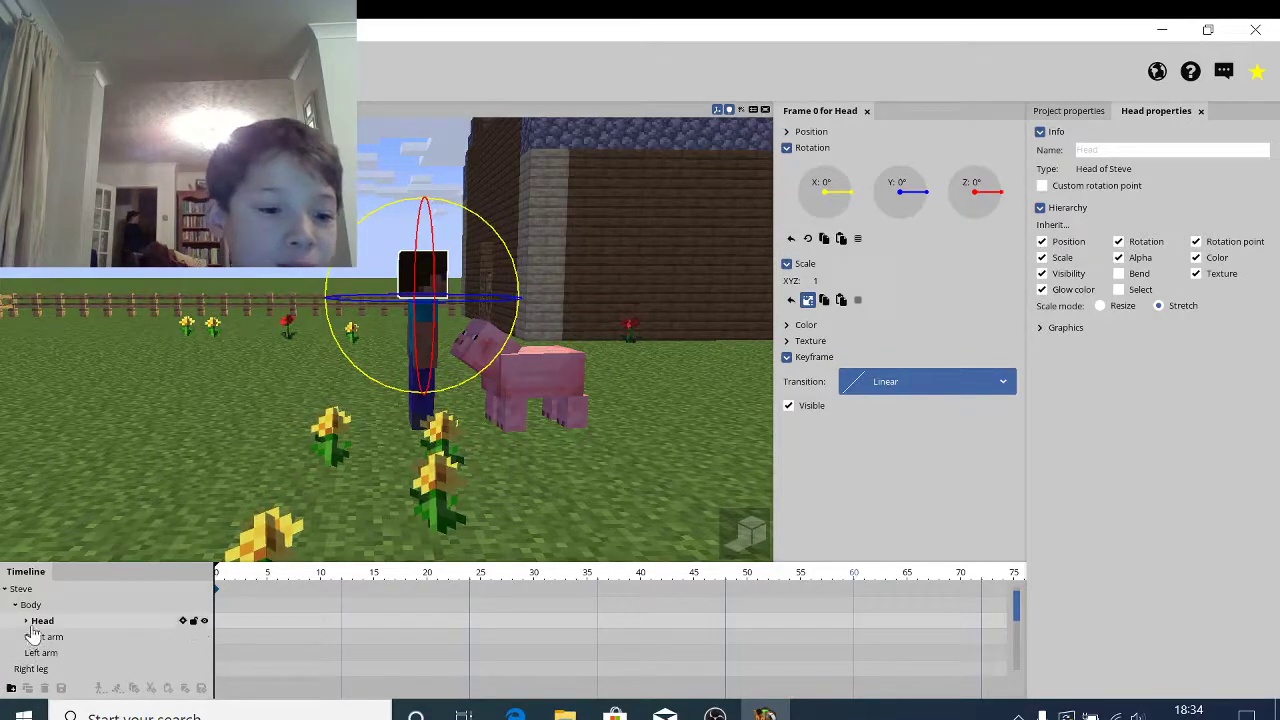
{"action": "left_click", "coordinate": [27, 621]}
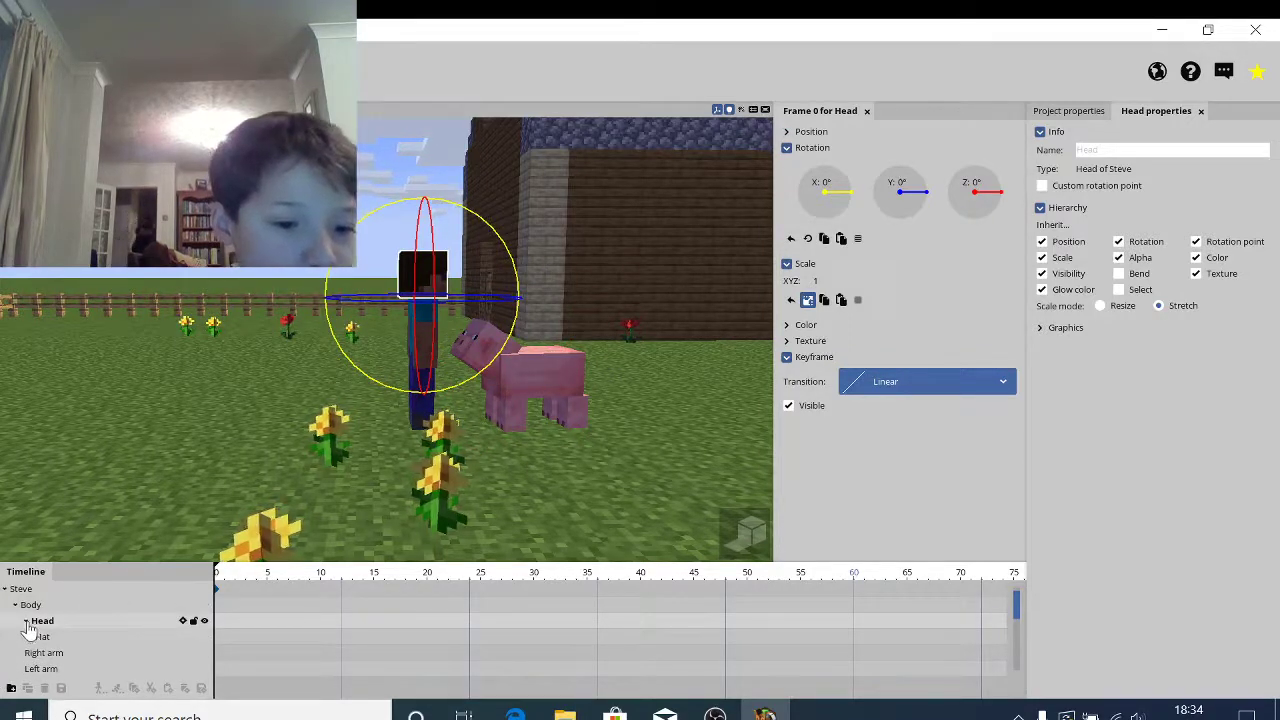
{"action": "left_click", "coordinate": [28, 622]}
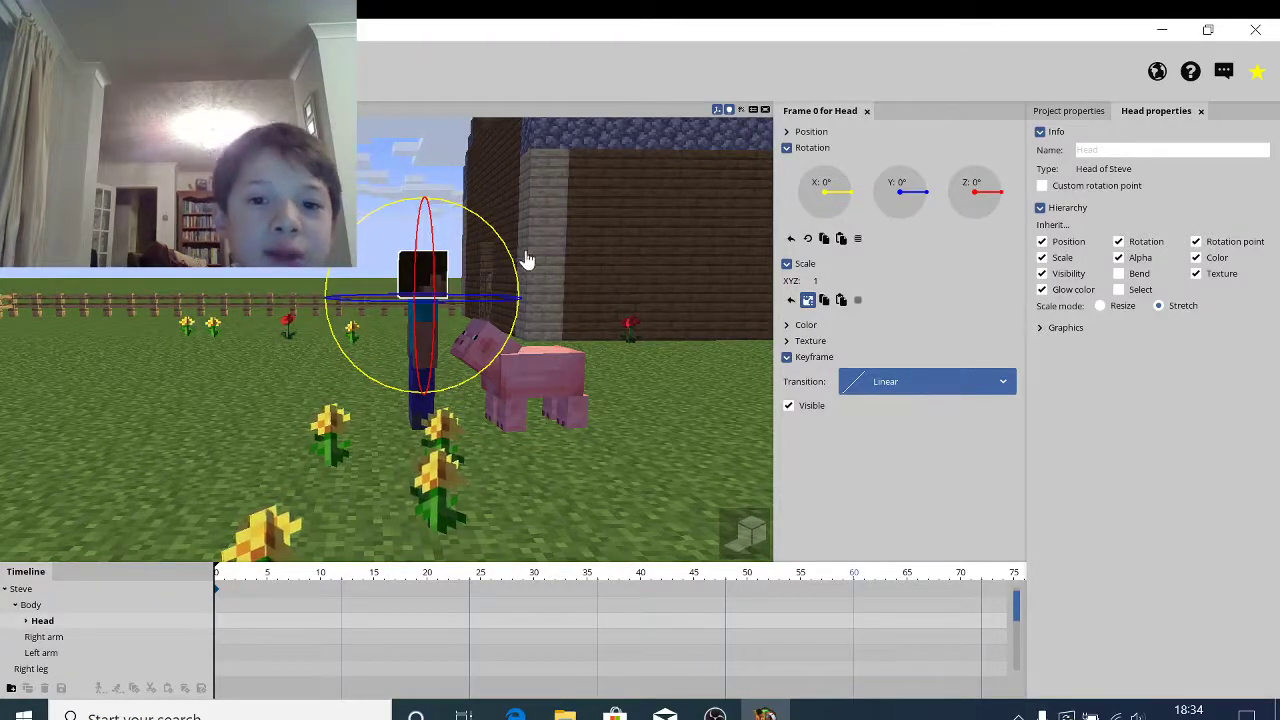
{"action": "mouse_move", "coordinate": [512, 265]}
{"action": "left_mouse_down"}
{"action": "mouse_move", "coordinate": [562, 314]}
{"action": "mouse_move", "coordinate": [519, 382]}
{"action": "left_mouse_up"}
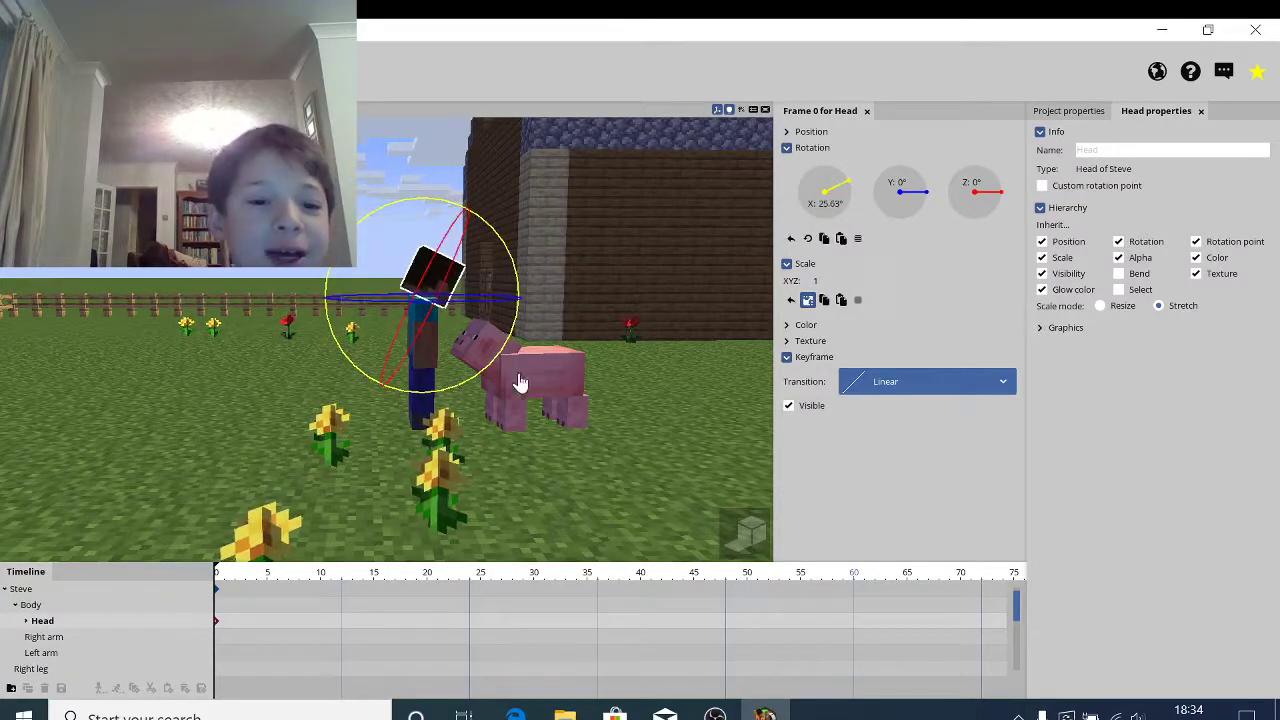
Step: Raise Steve's left arm toward the pig at frame 5, to about -80° X rotation
{"action": "left_click", "coordinate": [268, 592]}
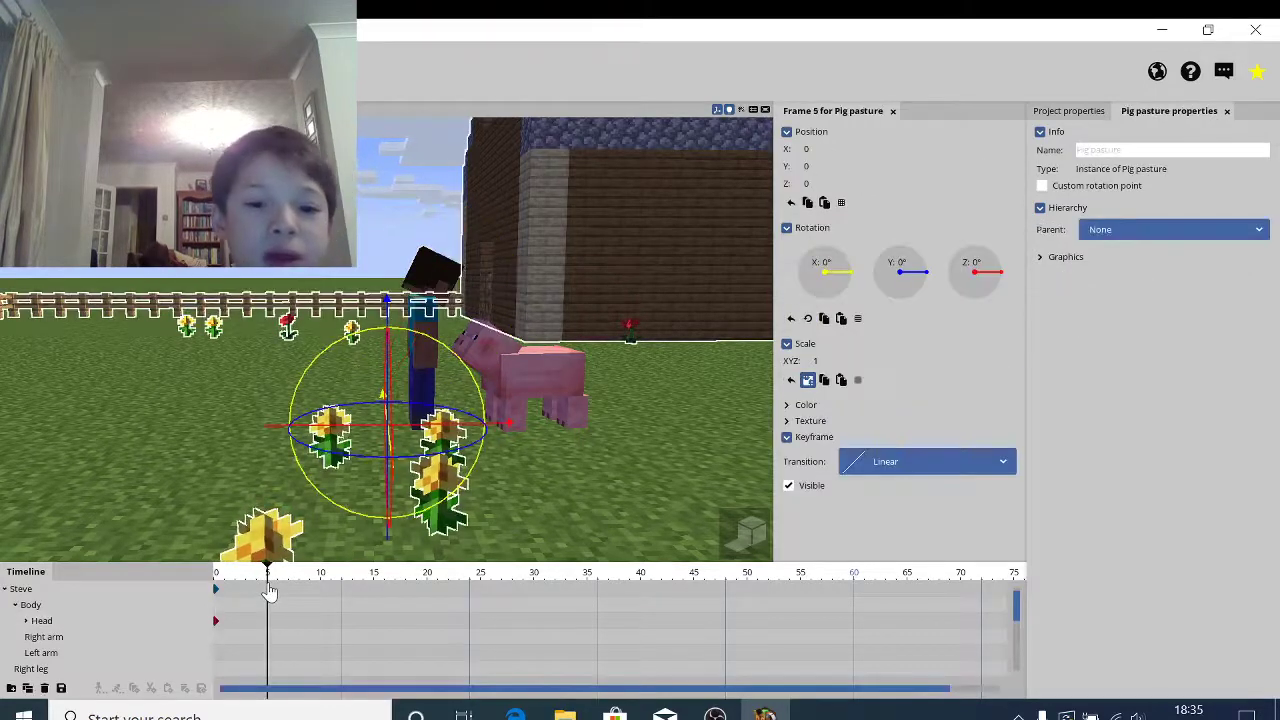
{"action": "left_click", "coordinate": [52, 656]}
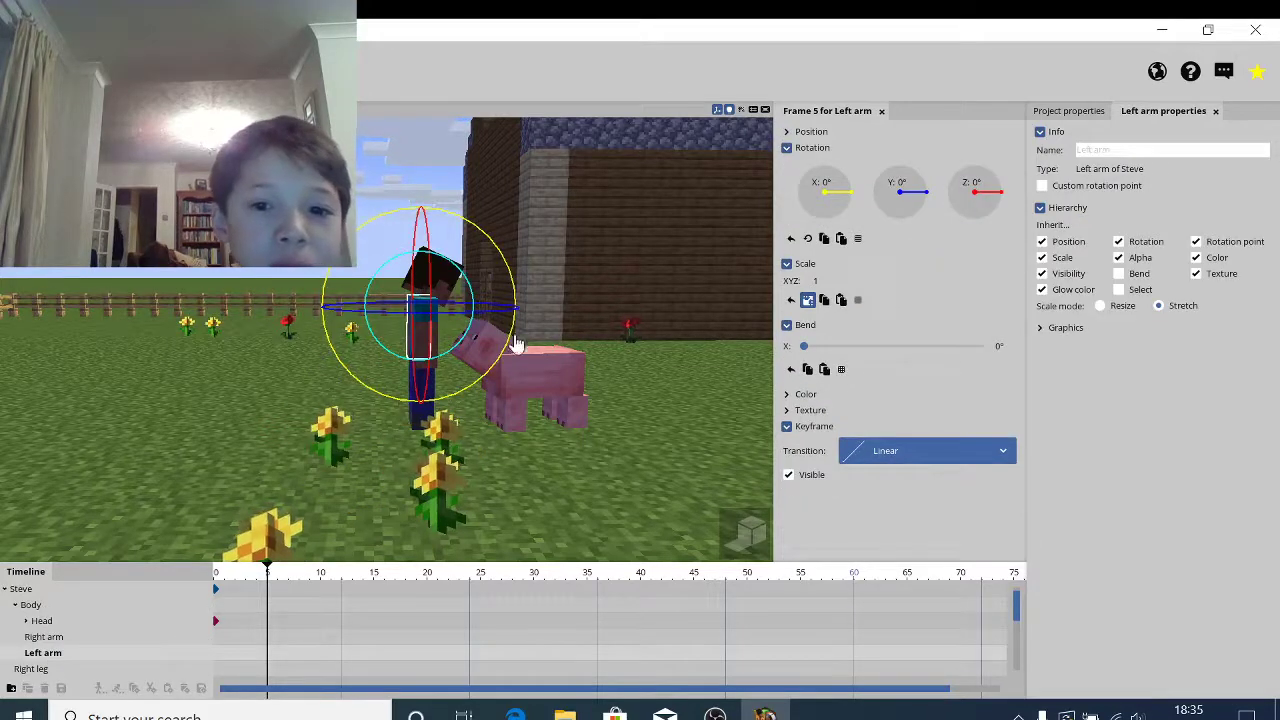
{"action": "left_click_drag", "start_coordinate": [505, 350], "coordinate": [563, 203]}
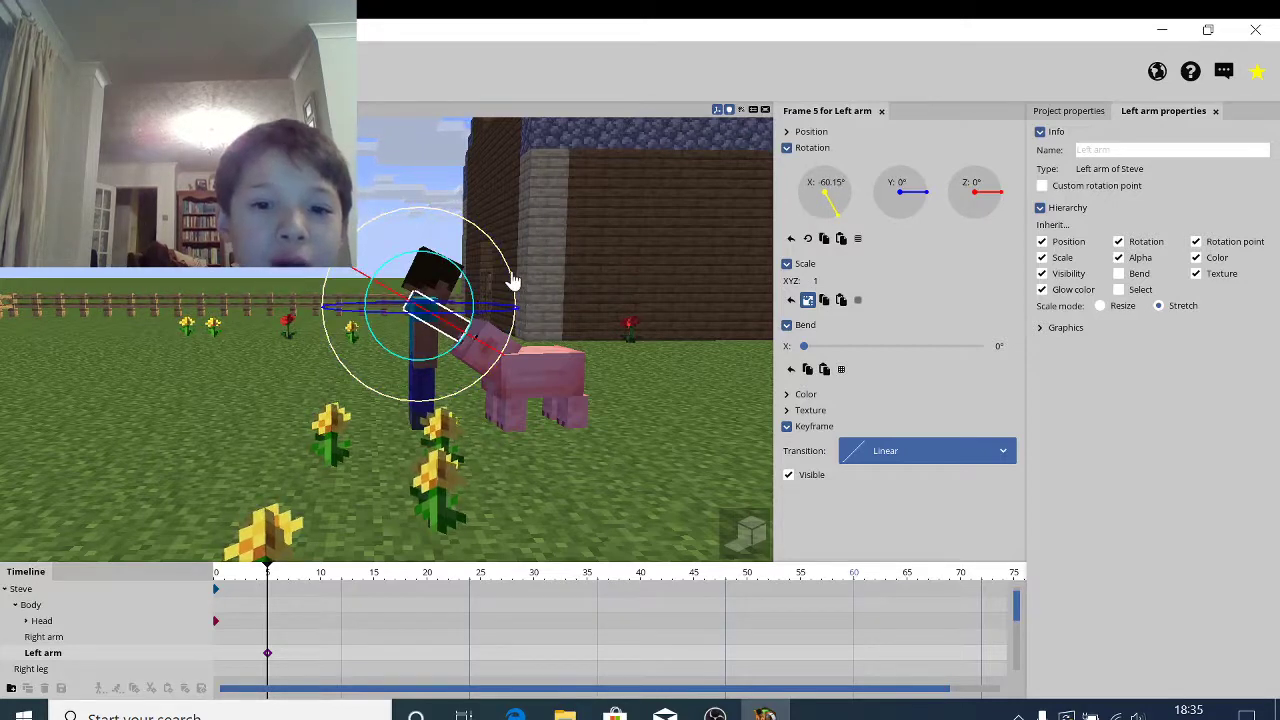
{"action": "left_click_drag", "start_coordinate": [512, 282], "coordinate": [511, 242]}
Step: Lower Steve's left arm back to his side at frame 10, to about 2° X rotation
{"action": "left_click", "coordinate": [320, 604]}
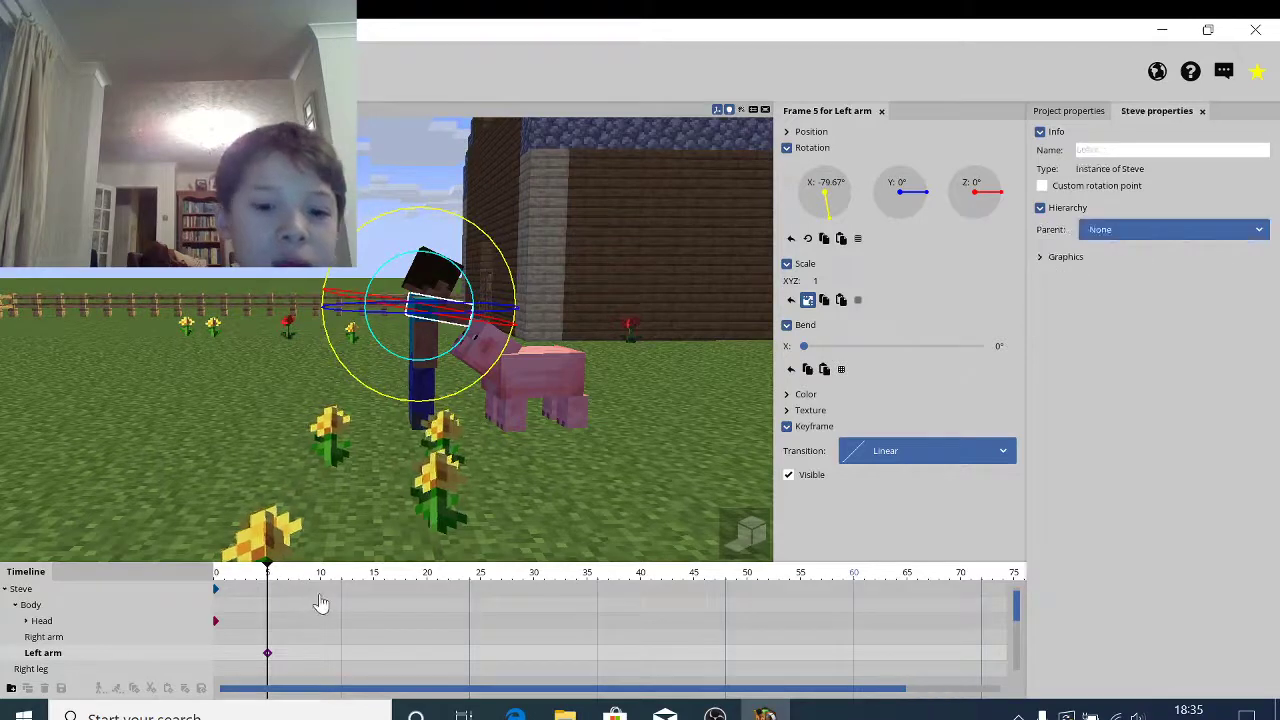
{"action": "left_click", "coordinate": [52, 639]}
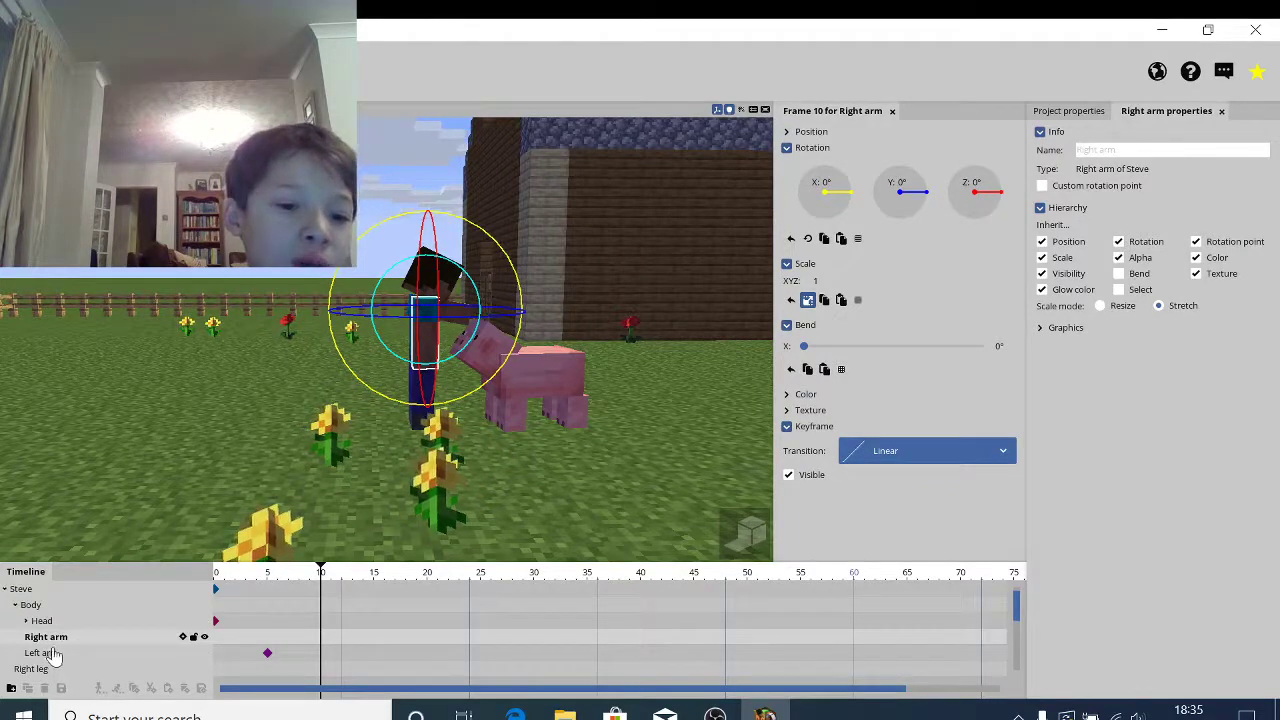
{"action": "left_click", "coordinate": [48, 653]}
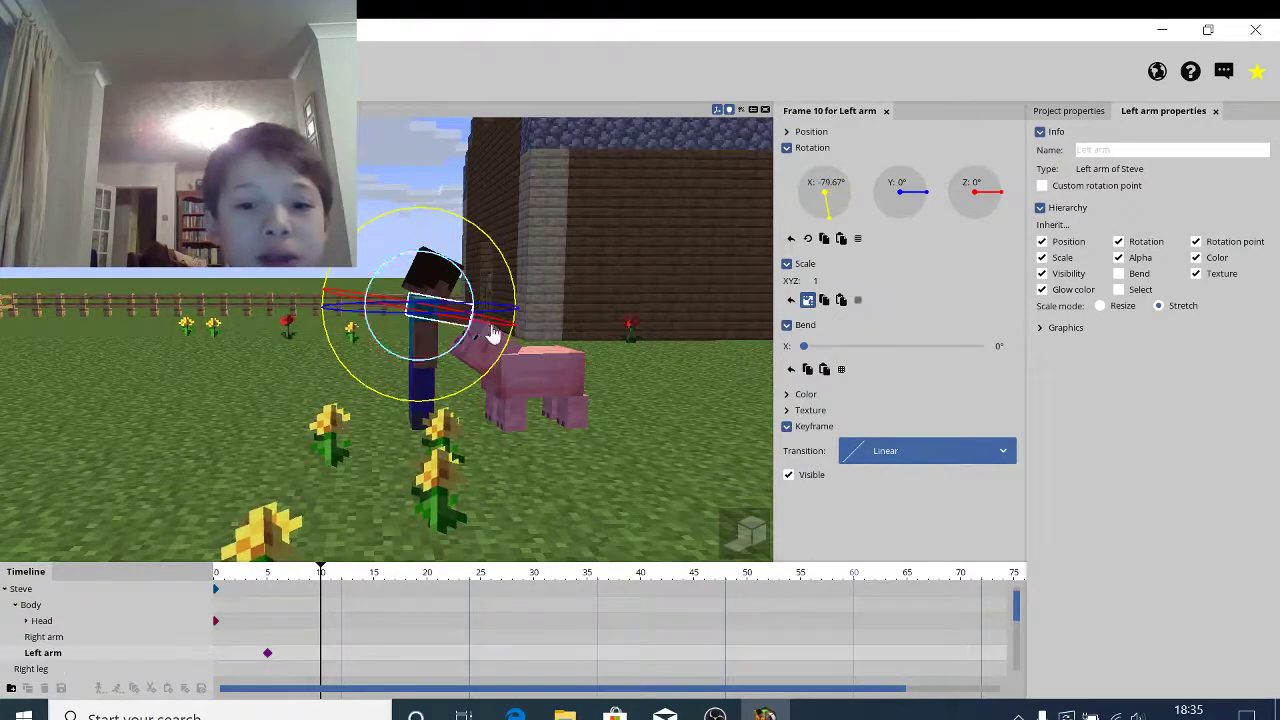
{"action": "left_click_drag", "start_coordinate": [508, 345], "coordinate": [394, 463]}
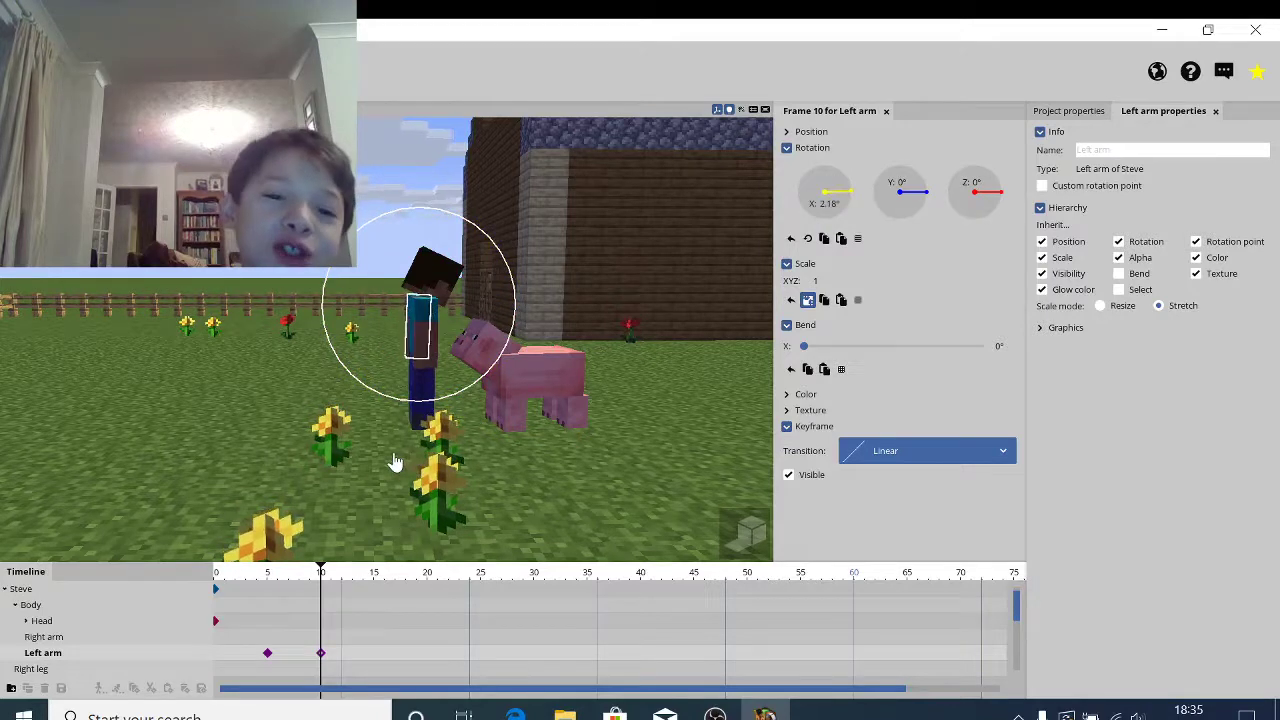
Step: Play the animation from frame 1 to preview Steve's left arm movement
{"action": "left_click", "coordinate": [223, 637]}
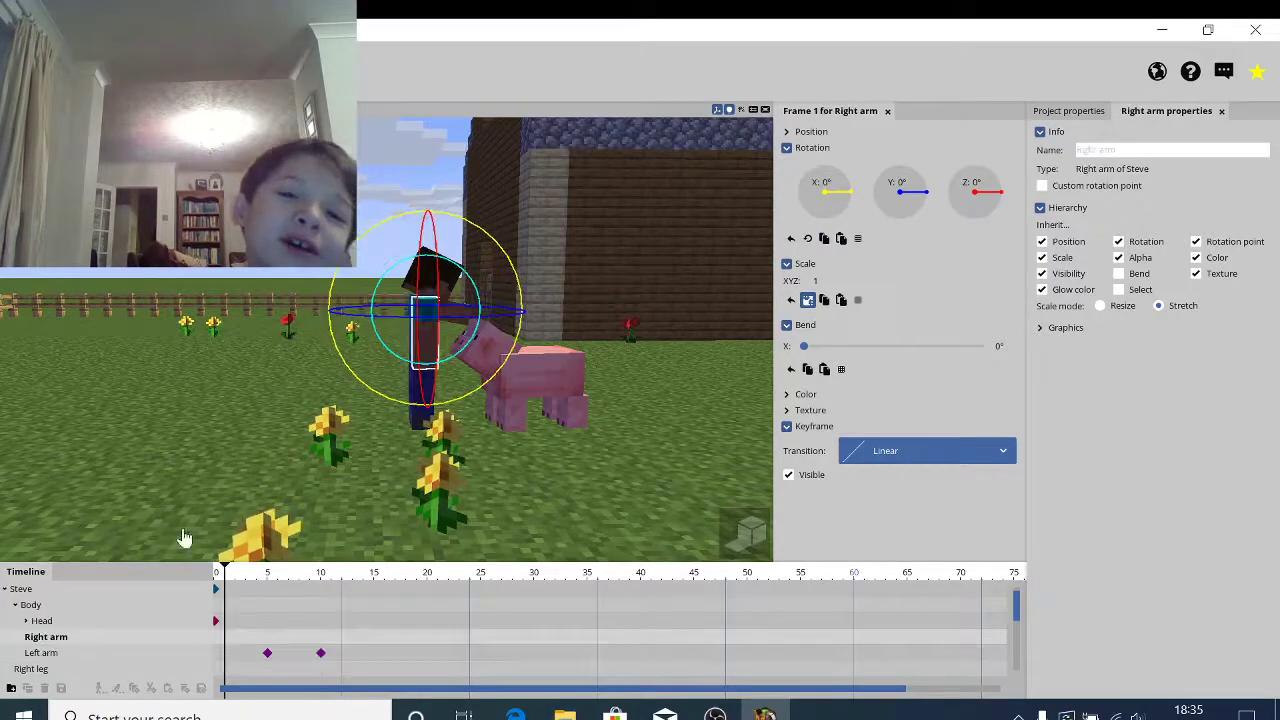
{"action": "key", "text": "space"}
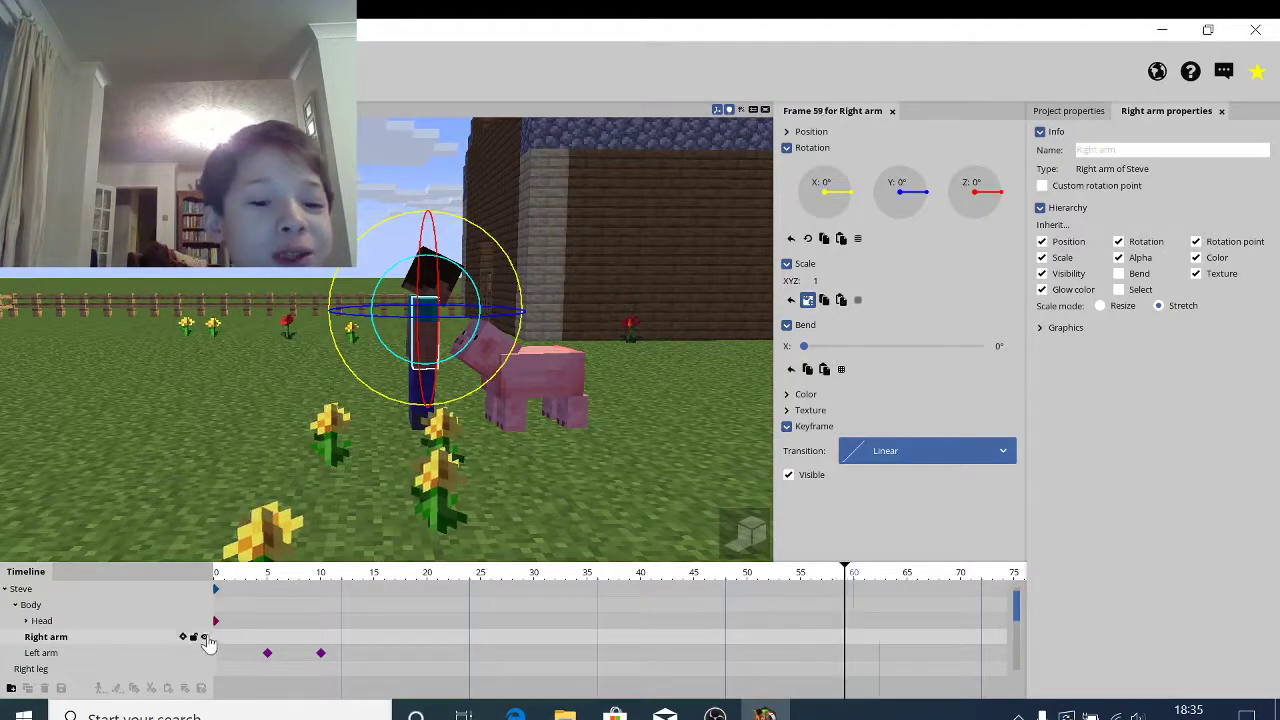
{"action": "left_click_drag", "start_coordinate": [230, 637], "coordinate": [178, 640]}
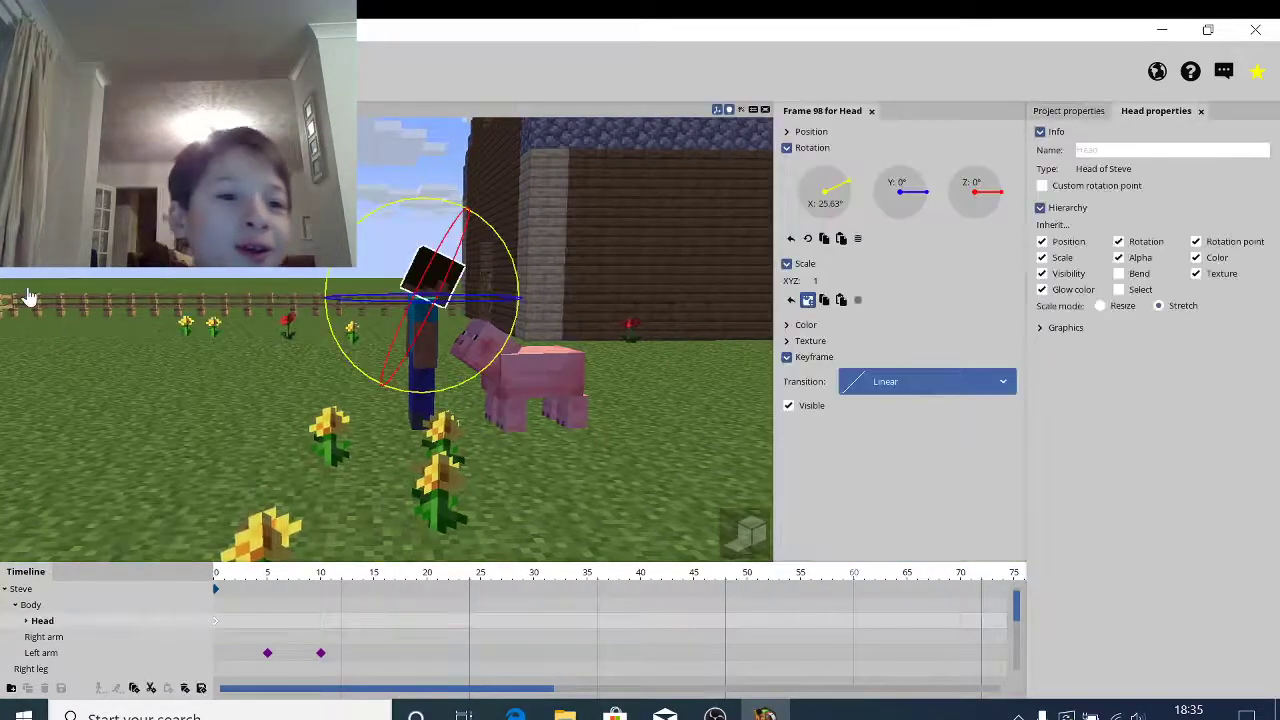
Step: Add a particle creator with the Explosion preset to the scene
{"action": "left_click", "coordinate": [33, 150]}
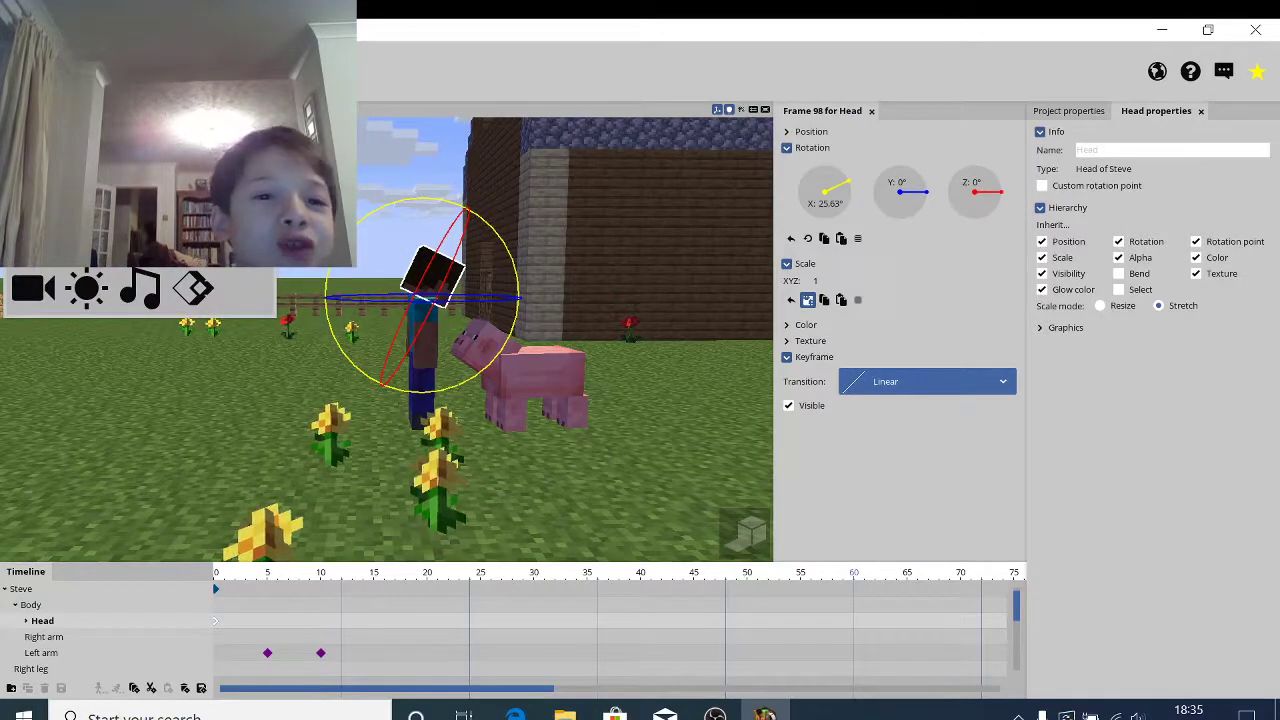
{"action": "left_click", "coordinate": [86, 182]}
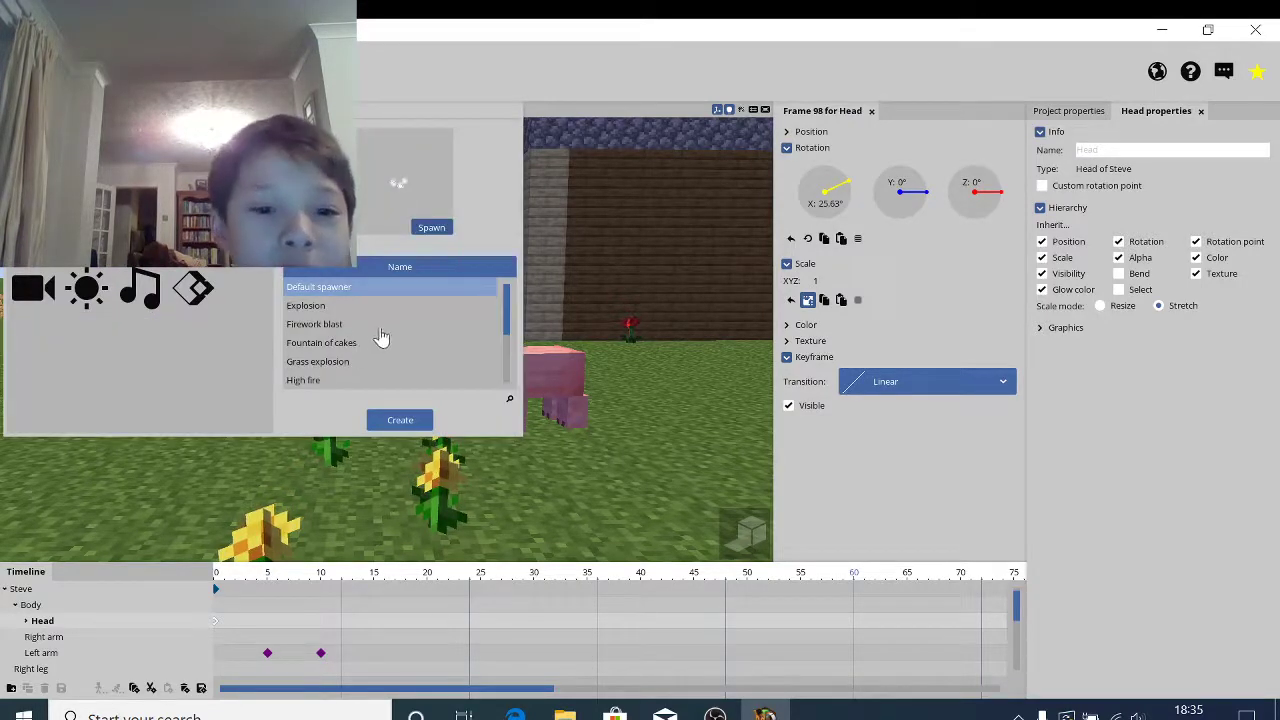
{"action": "left_click", "coordinate": [311, 308]}
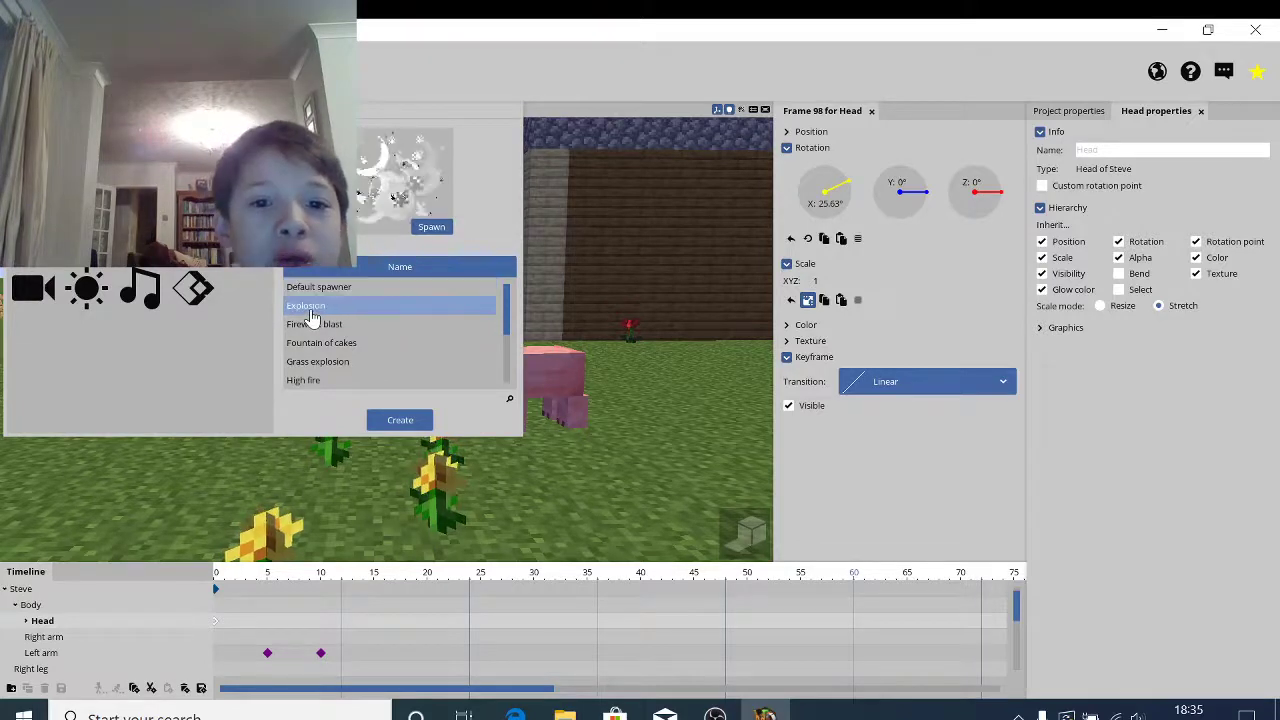
{"action": "left_click", "coordinate": [388, 424]}
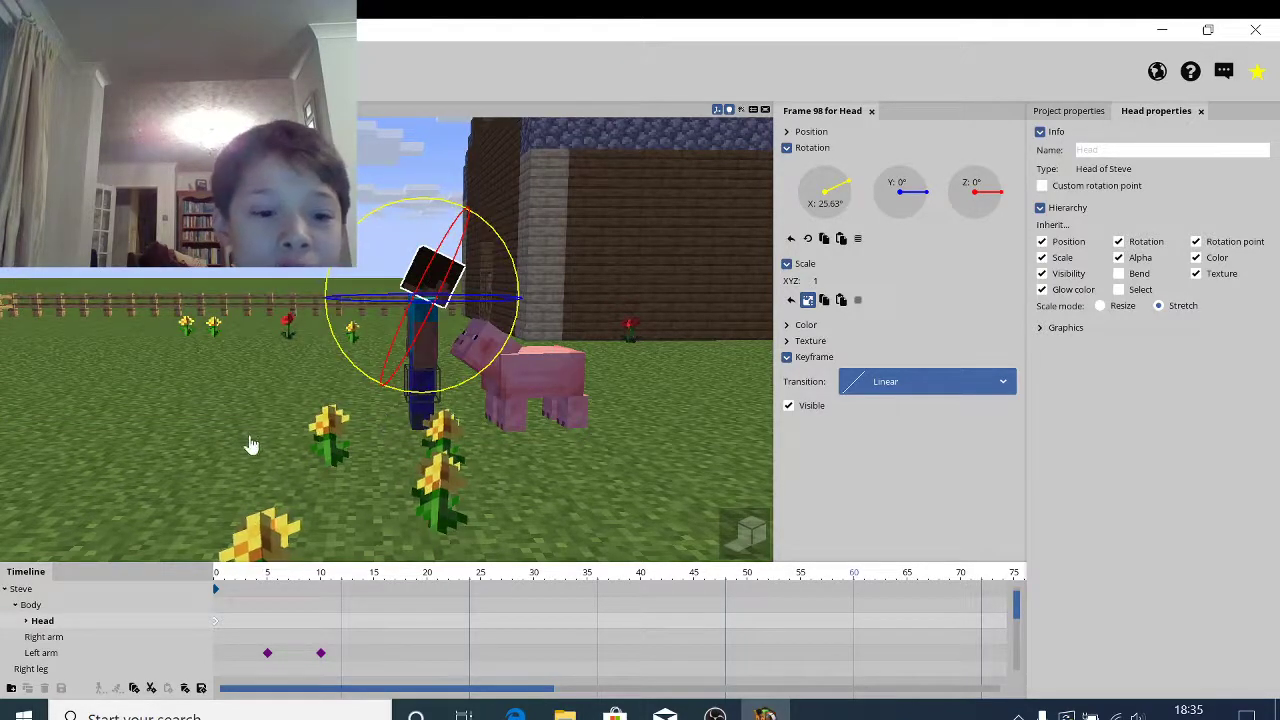
Step: Move the particle creator sideways out of Steve's body to about X -14.54
{"action": "left_click_drag", "start_coordinate": [278, 446], "coordinate": [485, 446]}
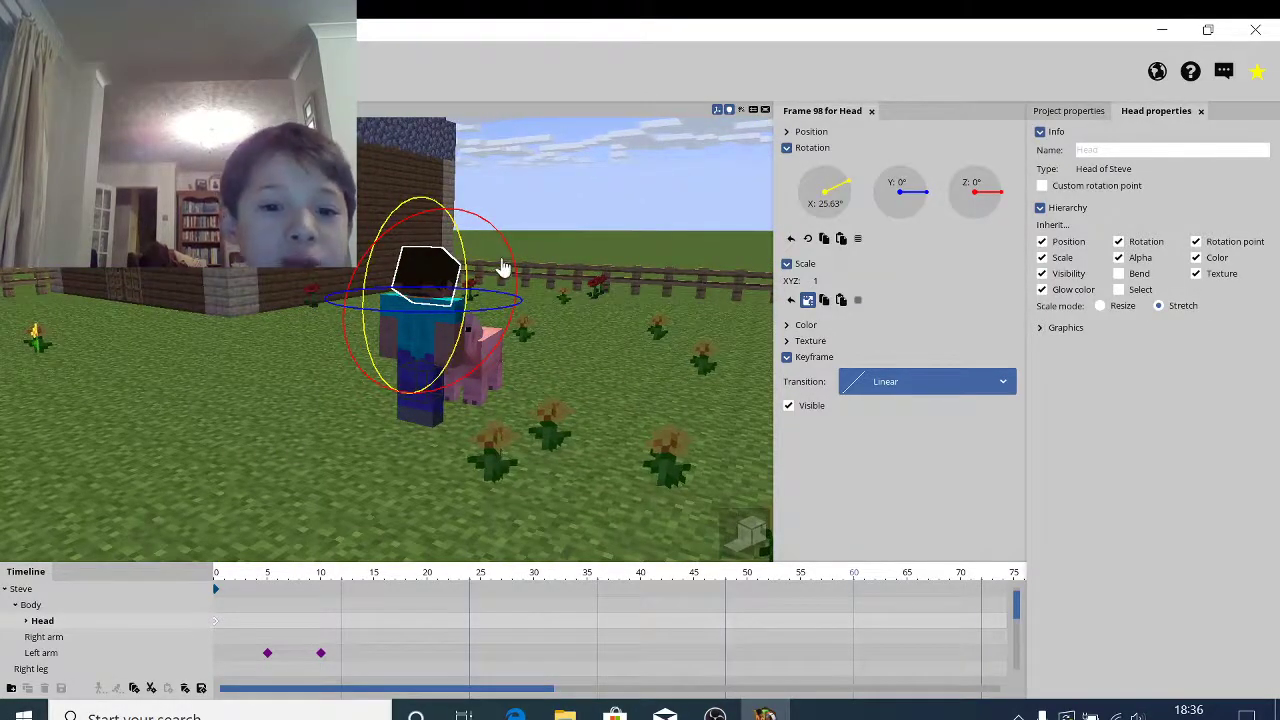
{"action": "left_click", "coordinate": [620, 229]}
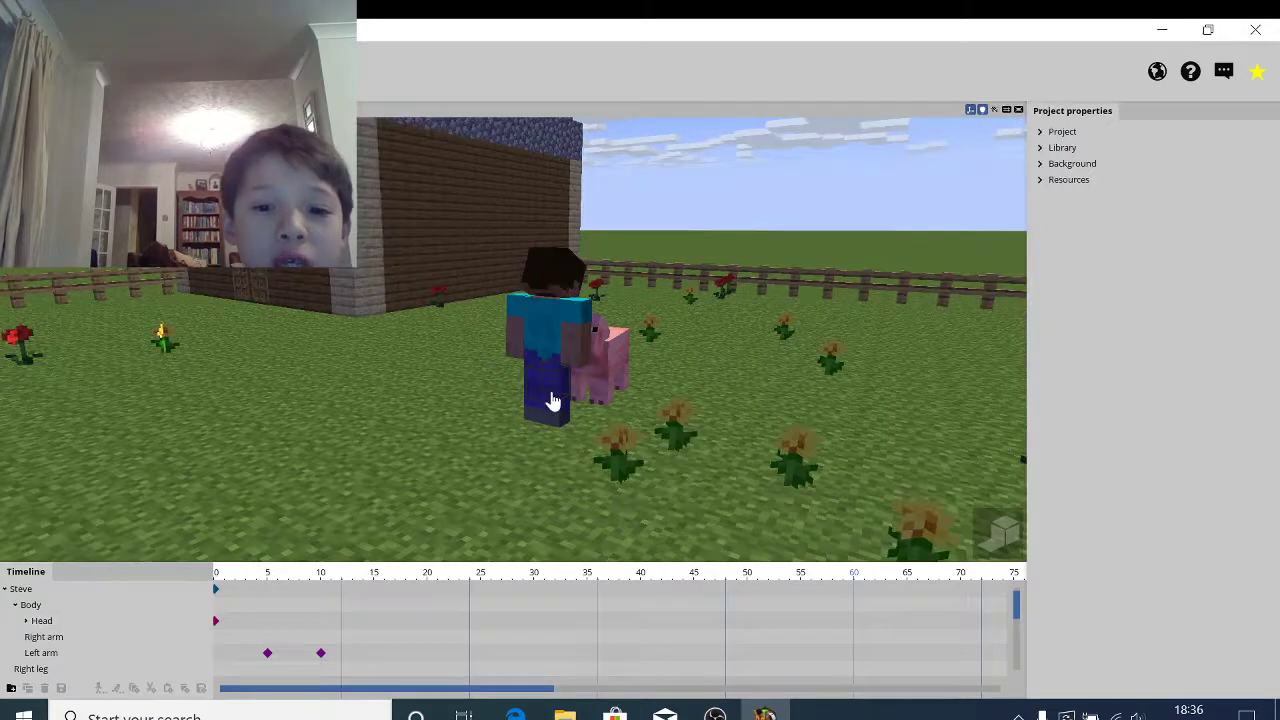
{"action": "left_click", "coordinate": [551, 400]}
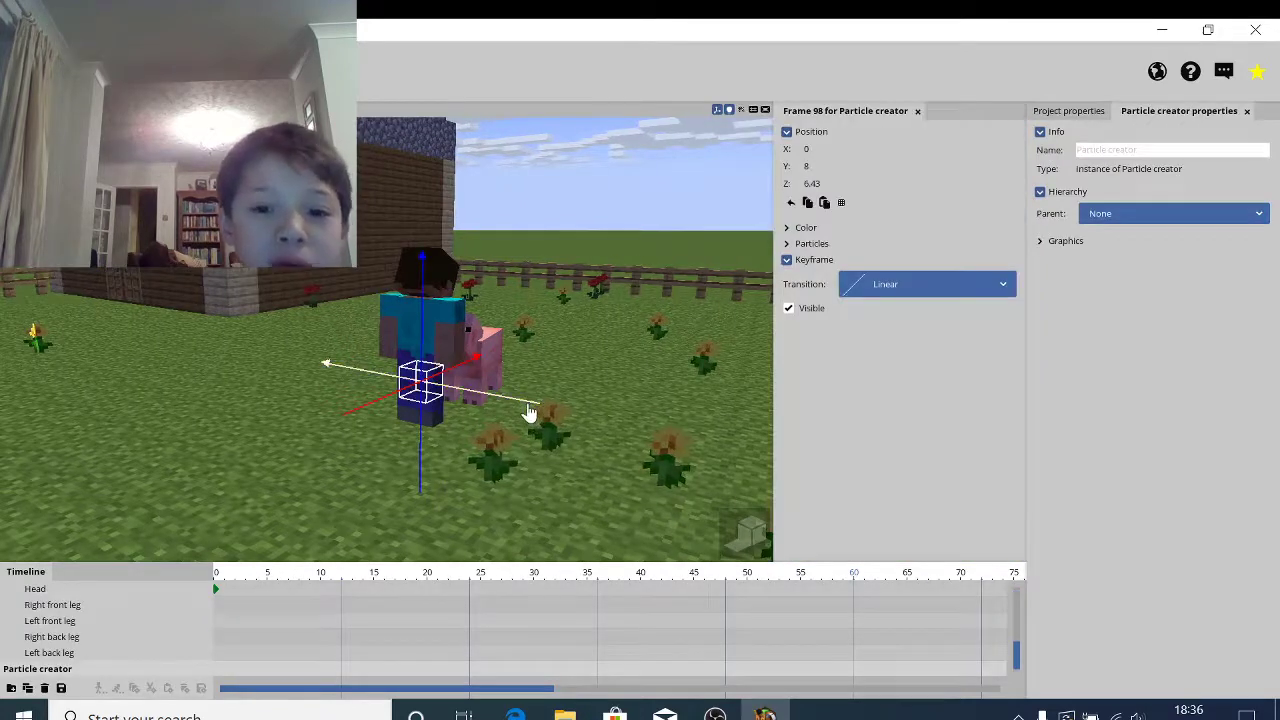
{"action": "left_click_drag", "start_coordinate": [549, 434], "coordinate": [594, 457]}
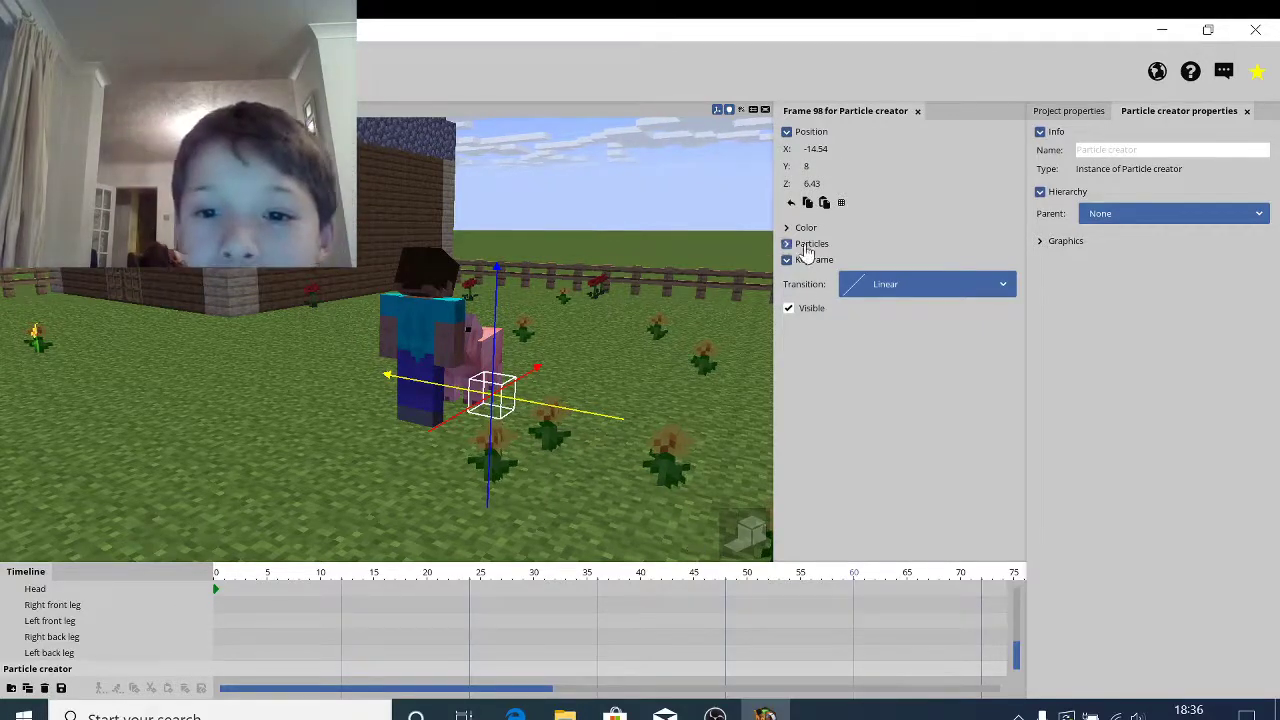
{"action": "left_click", "coordinate": [788, 309]}
{"action": "left_click", "coordinate": [788, 309]}
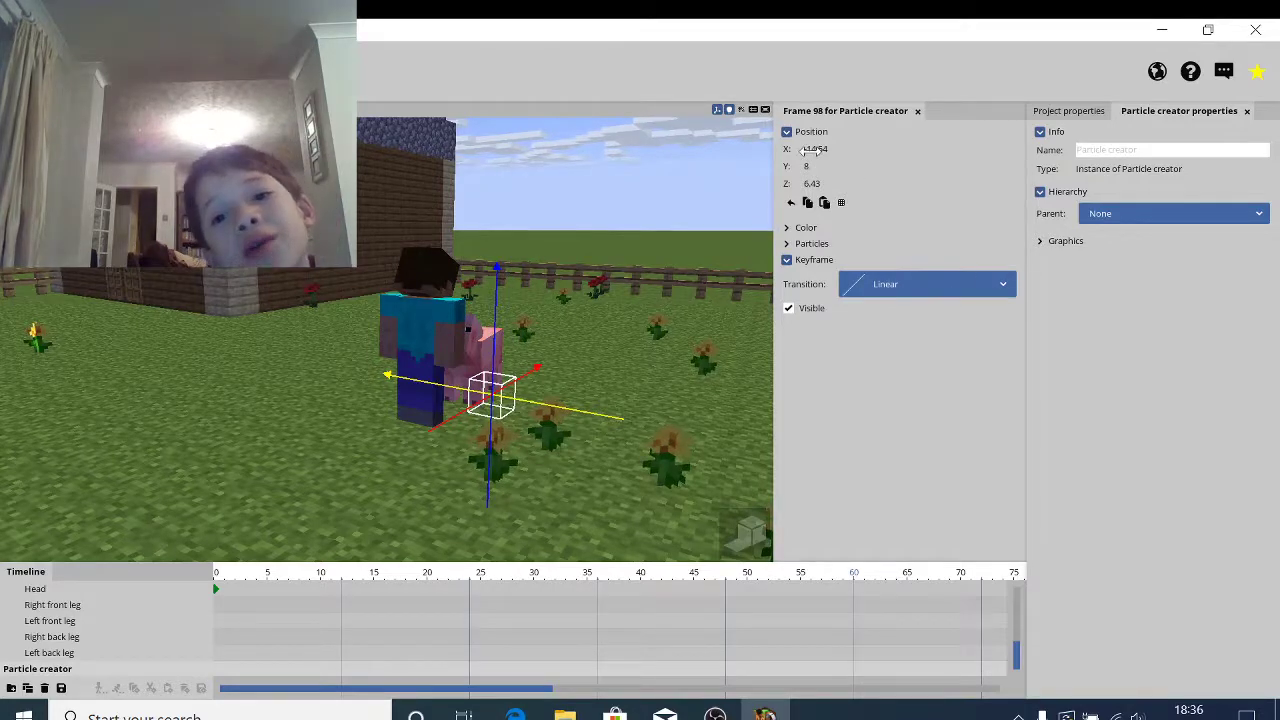
{"action": "left_click", "coordinate": [277, 358]}
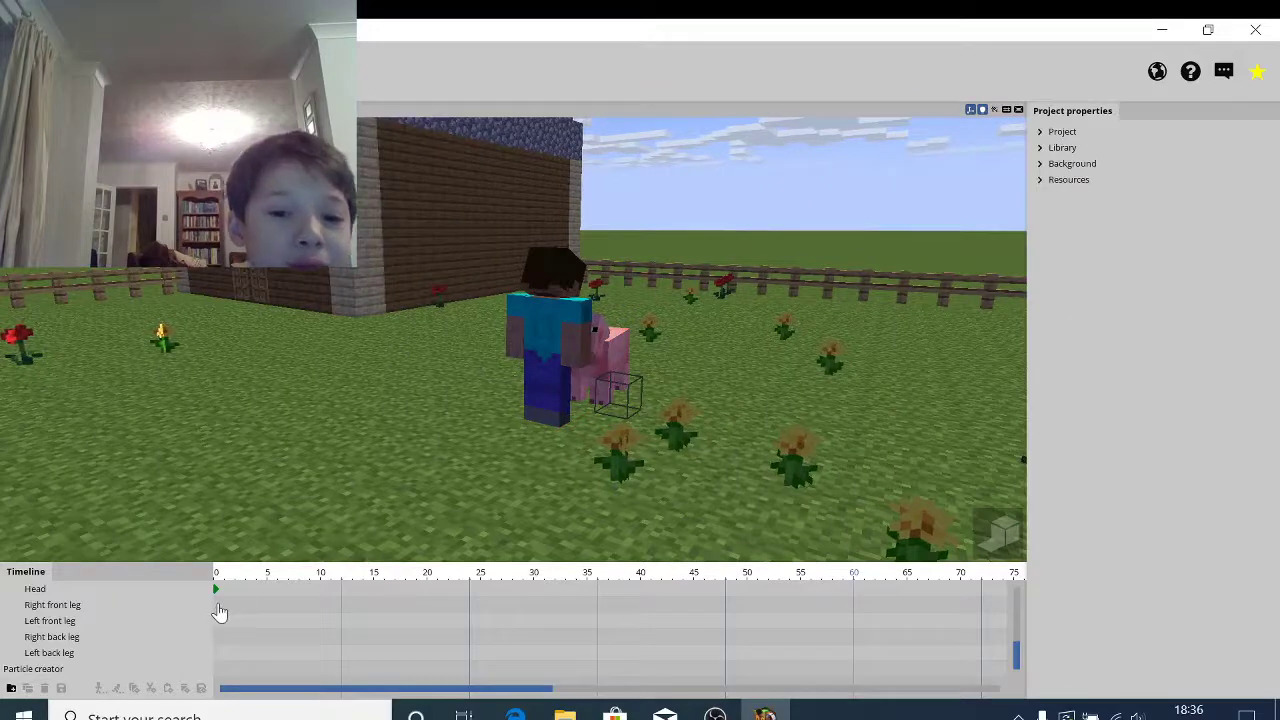
Step: Play the animation from frame 0 to preview the scene with the particle creator
{"action": "left_click", "coordinate": [226, 606]}
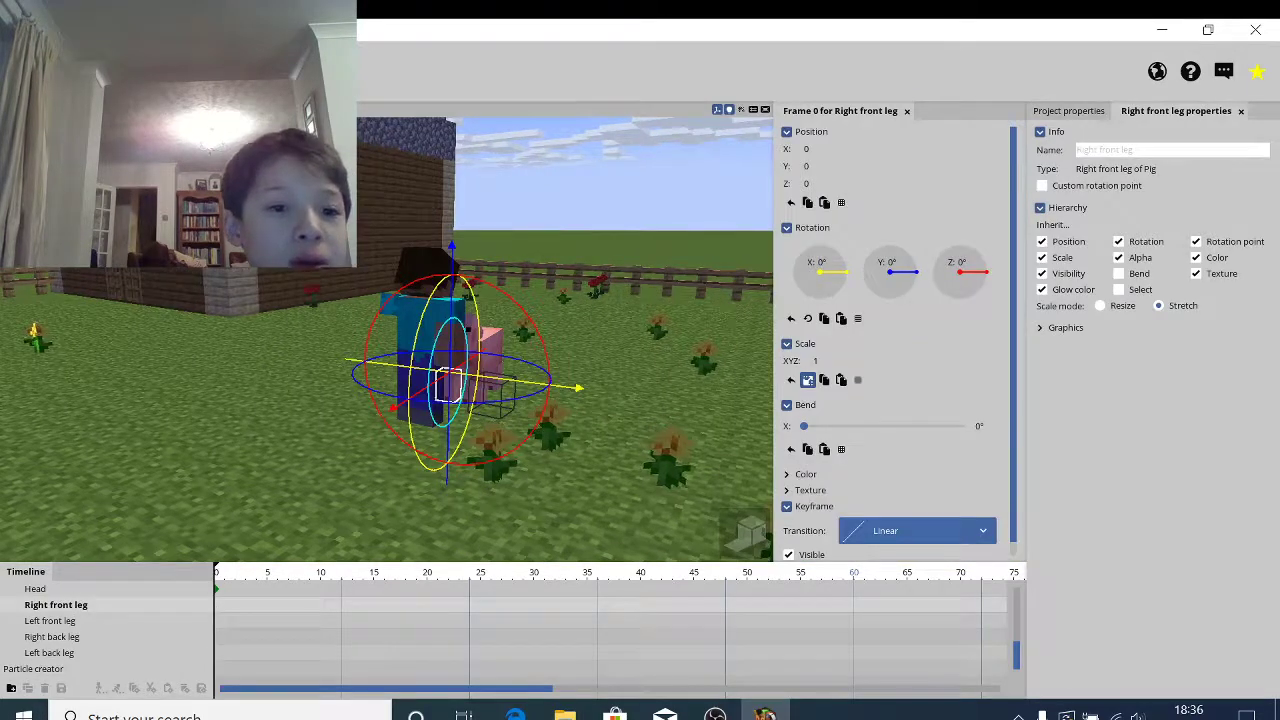
{"action": "key", "text": "space"}
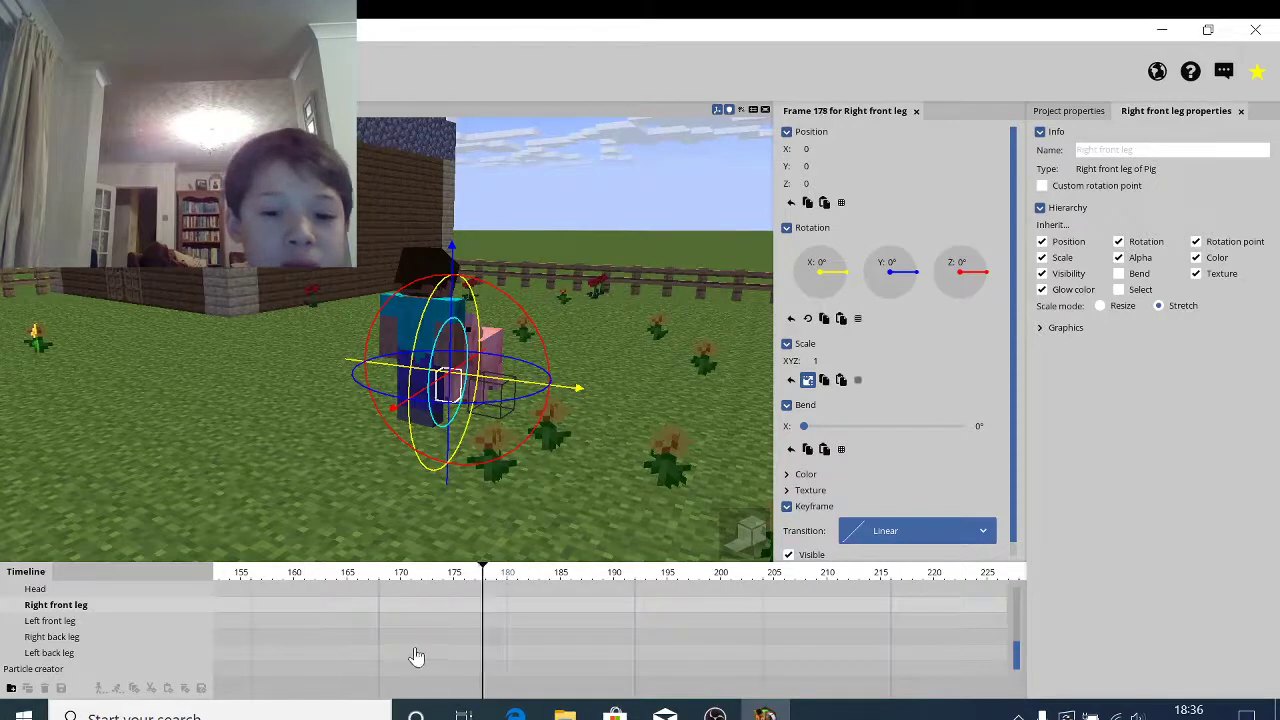
{"action": "left_click_drag", "start_coordinate": [414, 657], "coordinate": [5, 641]}
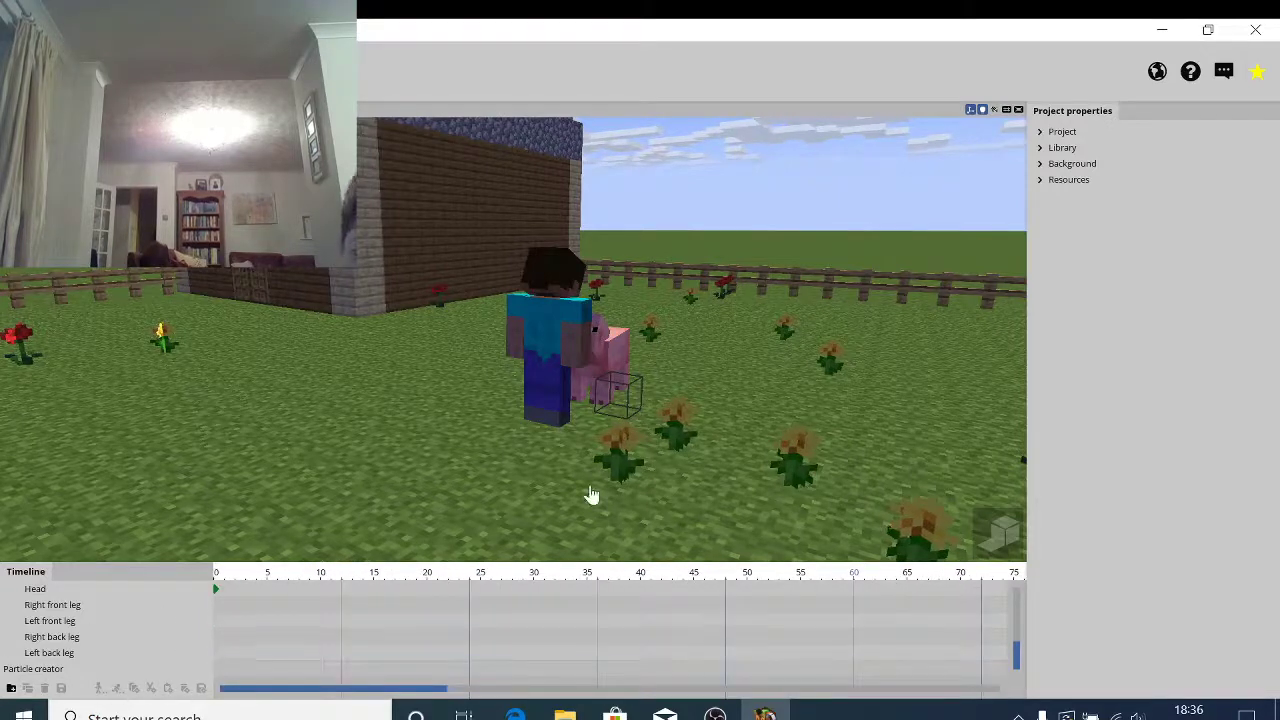
Step: Add an Obsidian block with the Minecraft texture to the scene
{"action": "left_click", "coordinate": [628, 408]}
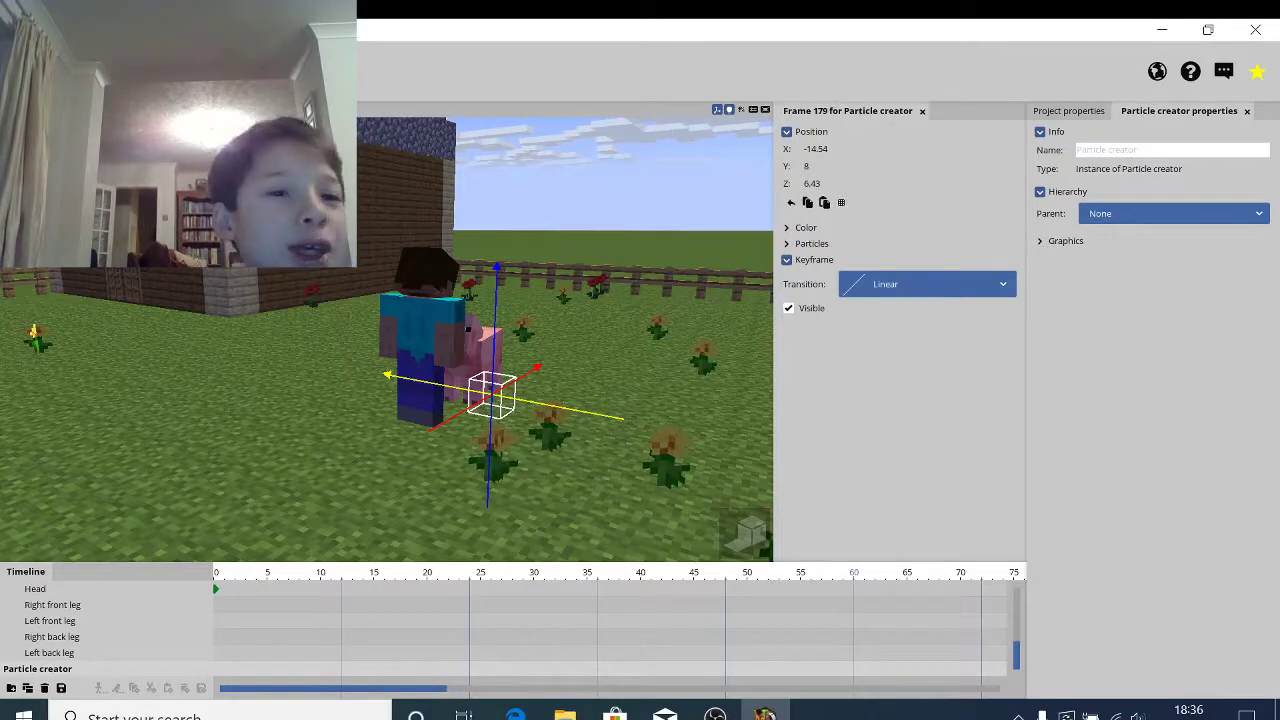
{"action": "left_click", "coordinate": [34, 146]}
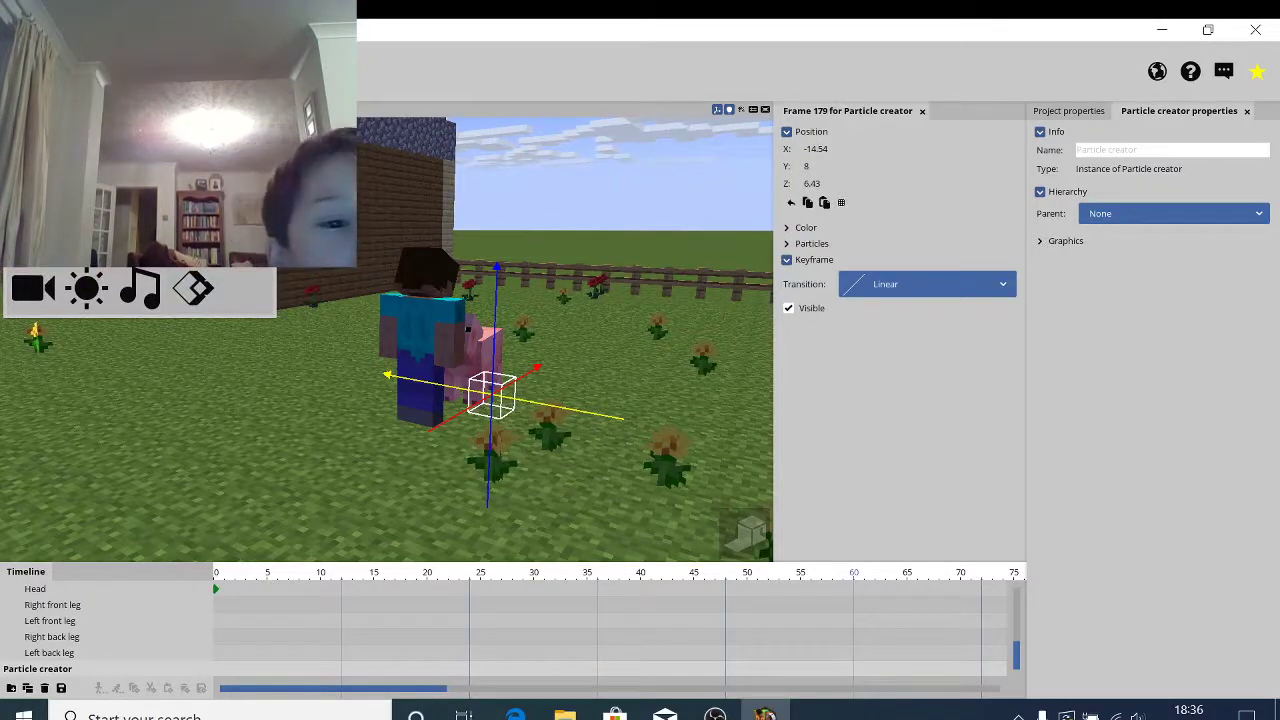
{"action": "left_click", "coordinate": [193, 131]}
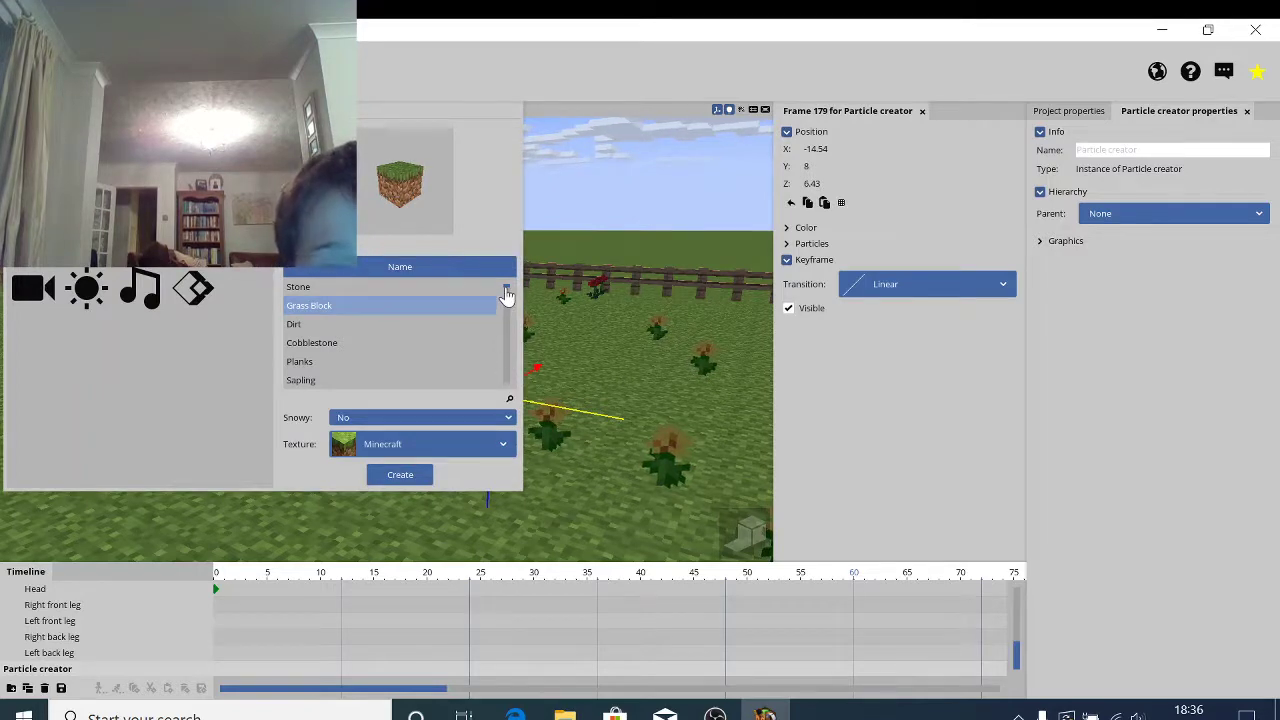
{"action": "left_click_drag", "start_coordinate": [506, 297], "coordinate": [506, 315]}
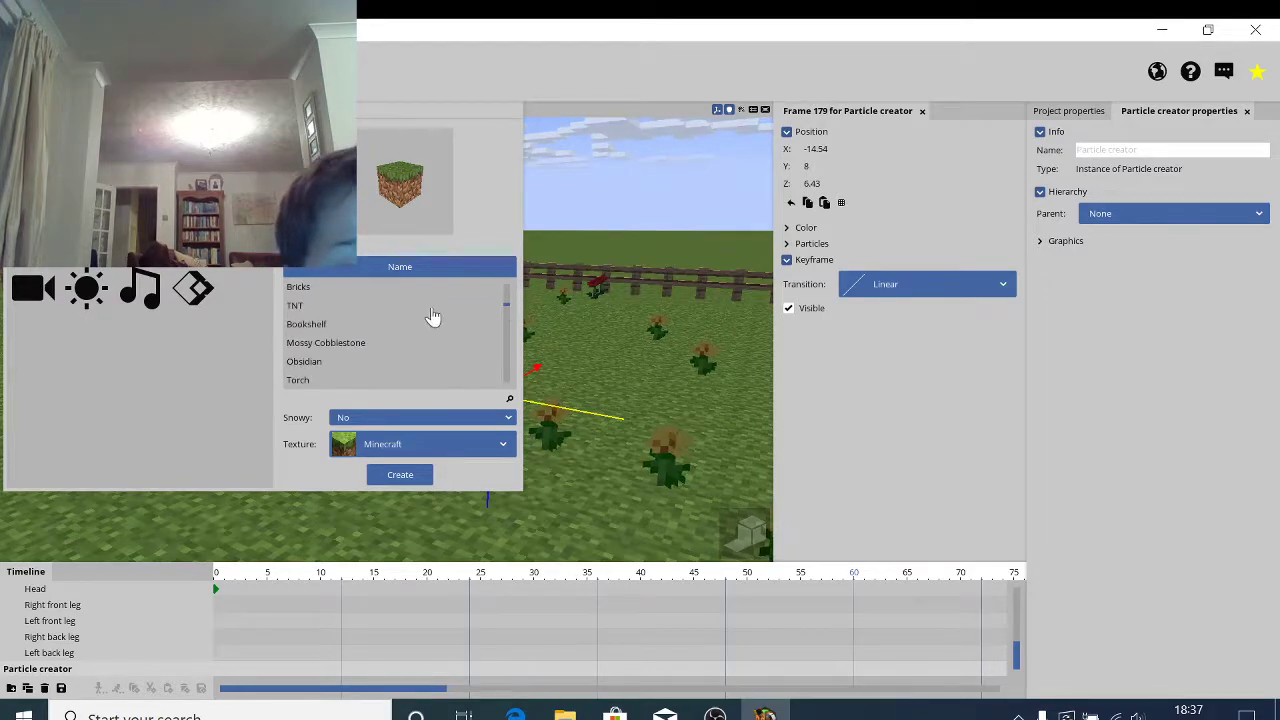
{"action": "left_click", "coordinate": [317, 362]}
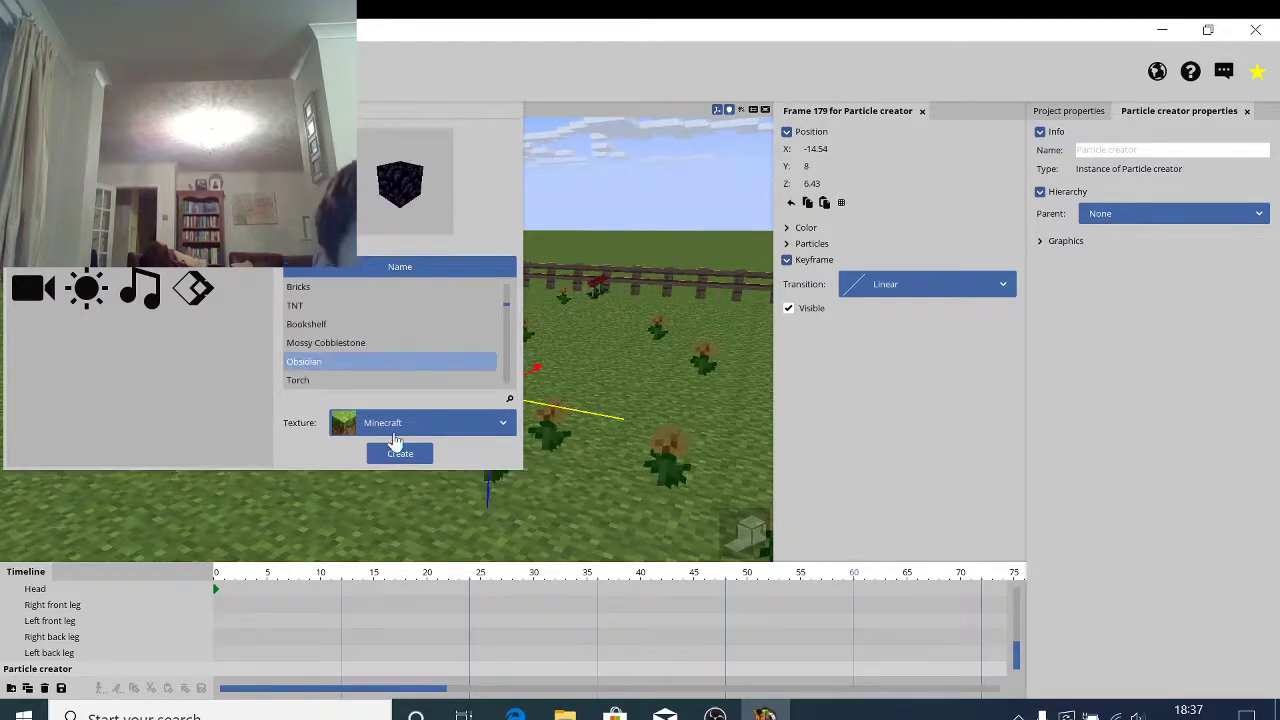
{"action": "left_click", "coordinate": [400, 453]}
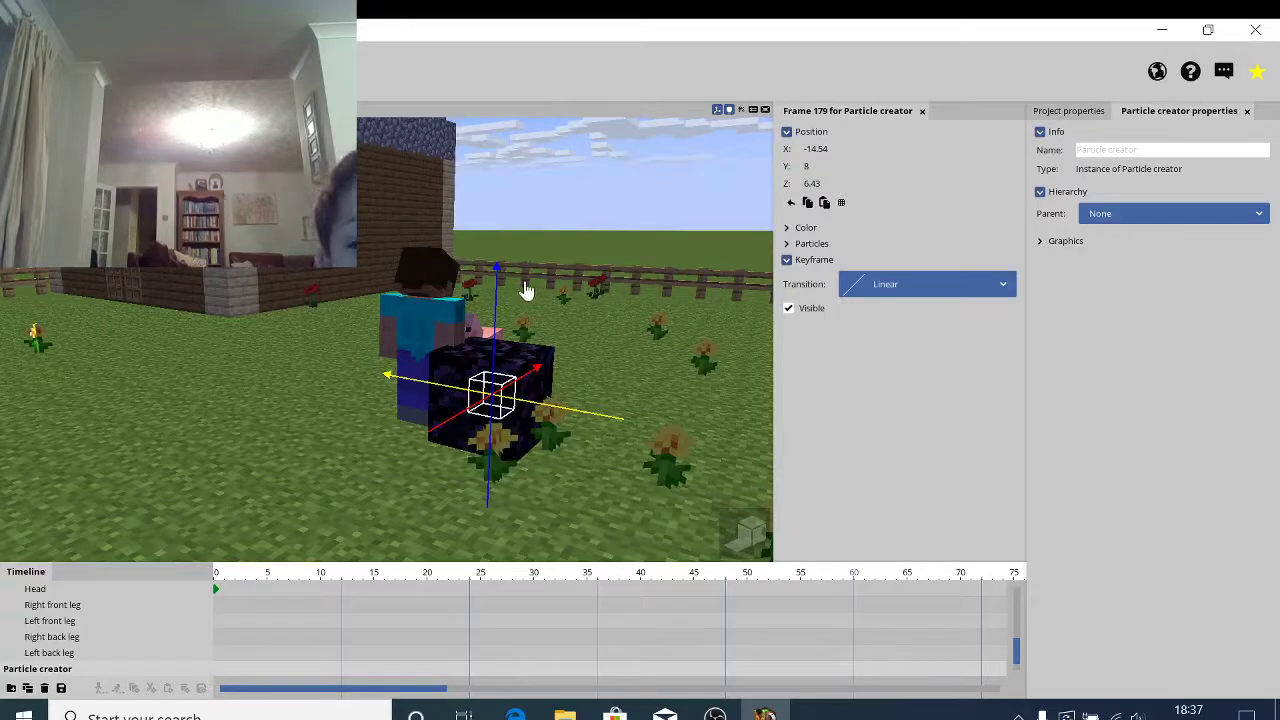
Step: Raise the particle creator to about Y 9.41, and collapse Steve and the pig in the timeline to select the obsidian block
{"action": "mouse_move", "coordinate": [495, 310]}
{"action": "left_mouse_down"}
{"action": "mouse_move", "coordinate": [512, 257]}
{"action": "mouse_move", "coordinate": [511, 307]}
{"action": "left_mouse_up"}
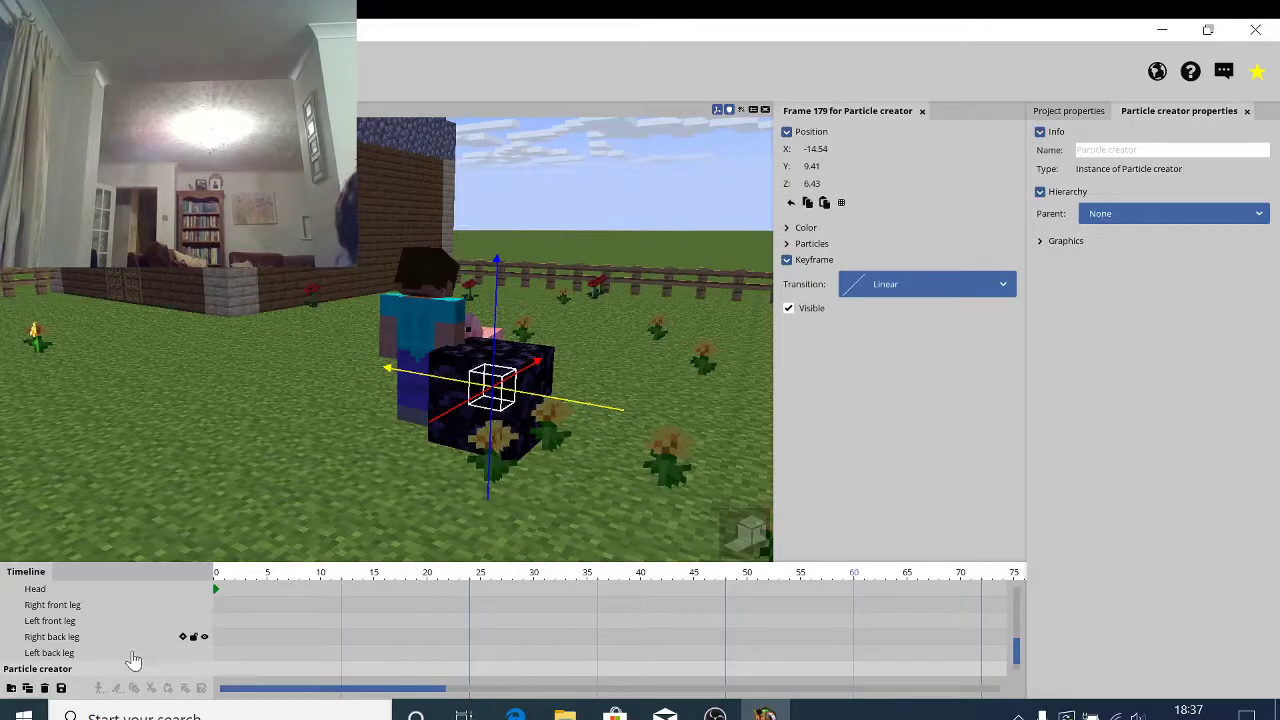
{"action": "left_click_drag", "start_coordinate": [131, 656], "coordinate": [123, 561]}
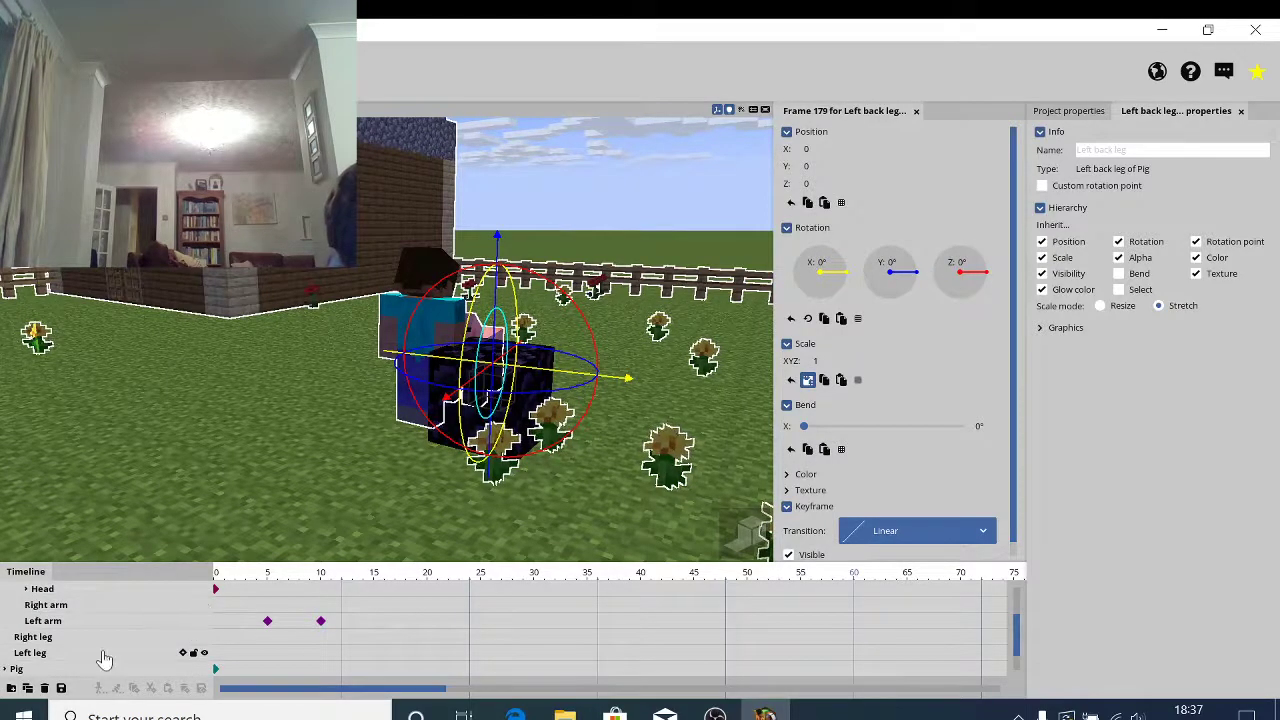
{"action": "left_click_drag", "start_coordinate": [119, 657], "coordinate": [123, 588]}
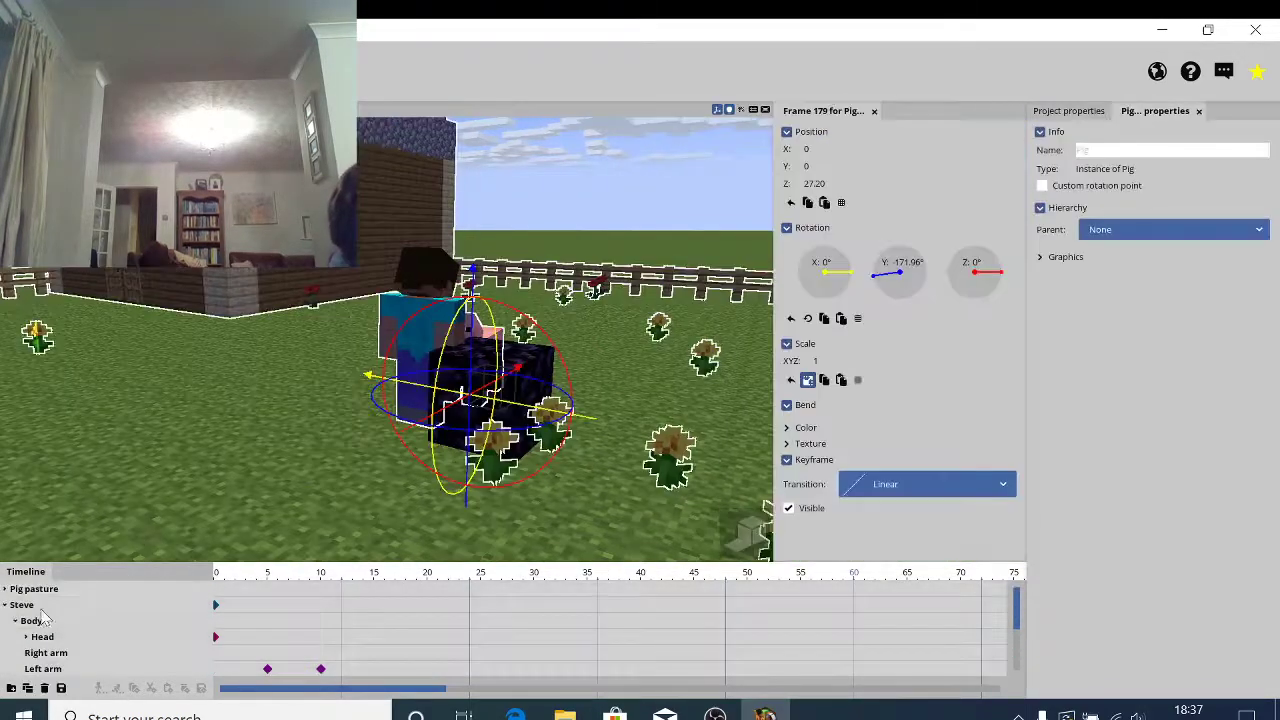
{"action": "left_click", "coordinate": [5, 606]}
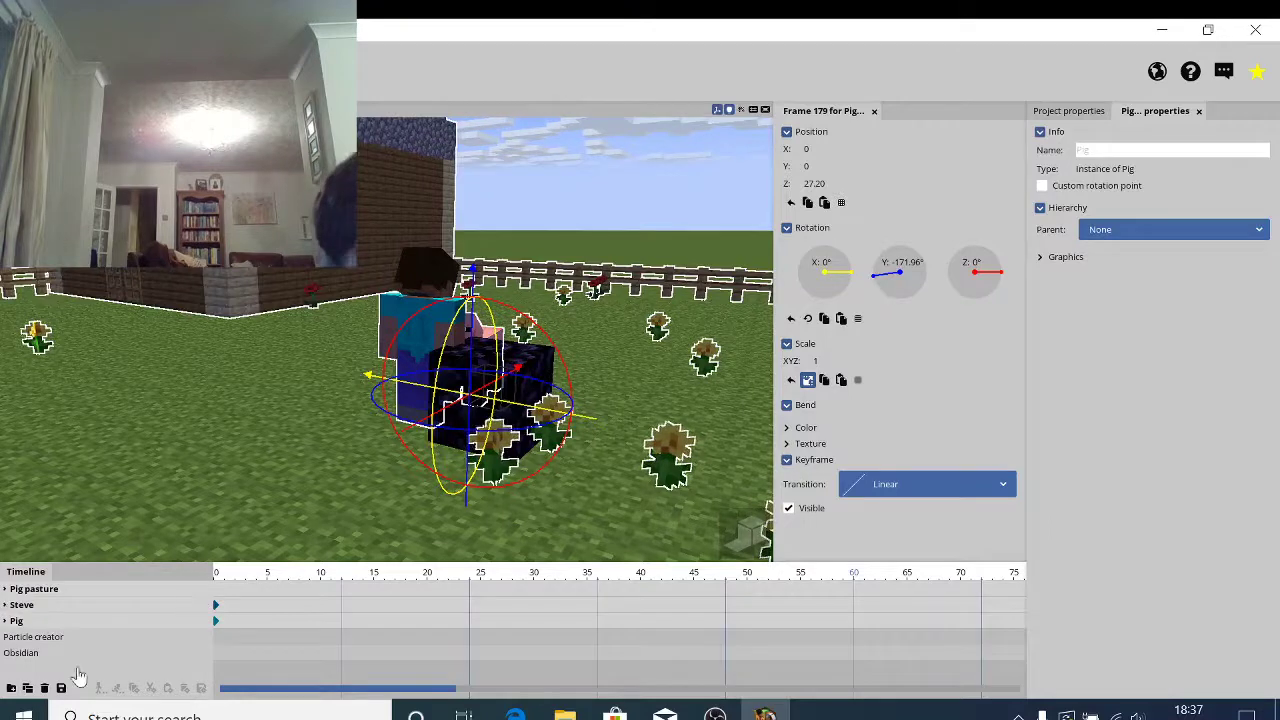
{"action": "left_click", "coordinate": [30, 654]}
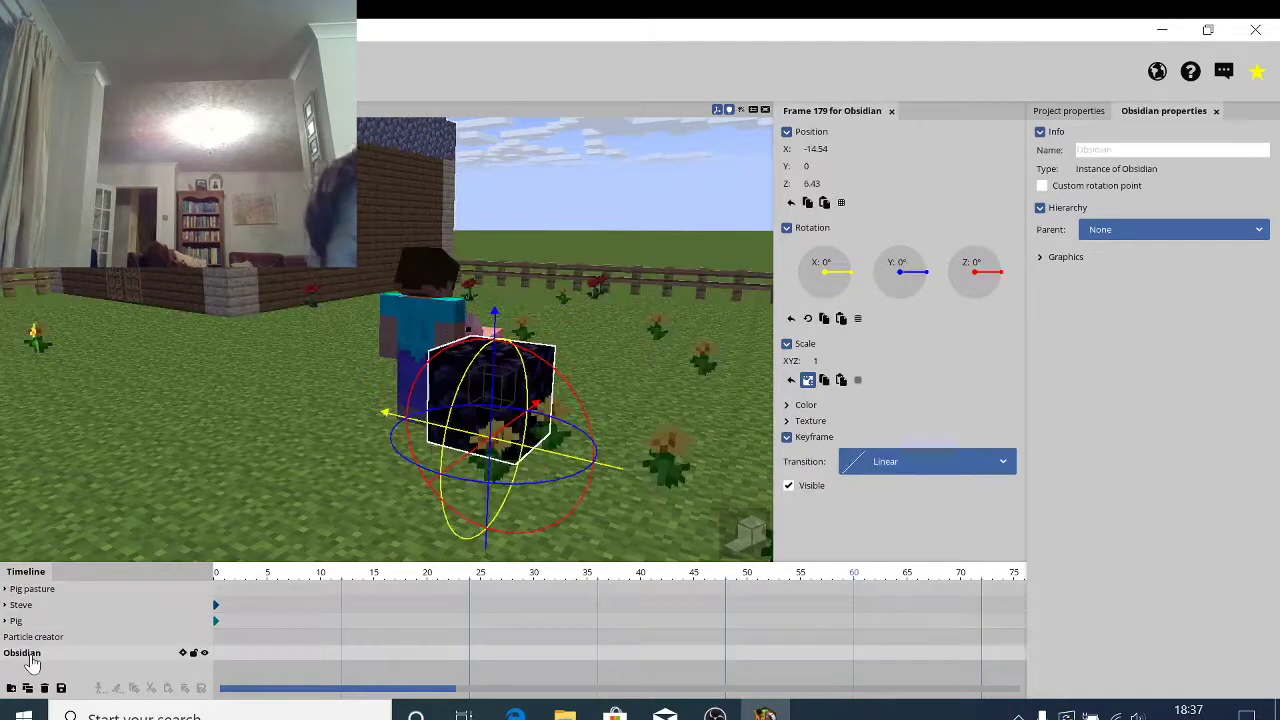
Step: At frame 15, raise the obsidian block high above the scene to about Y 68.26 and shift it over Steve to about X -0.15
{"action": "left_click", "coordinate": [481, 593]}
{"action": "left_click", "coordinate": [333, 624]}
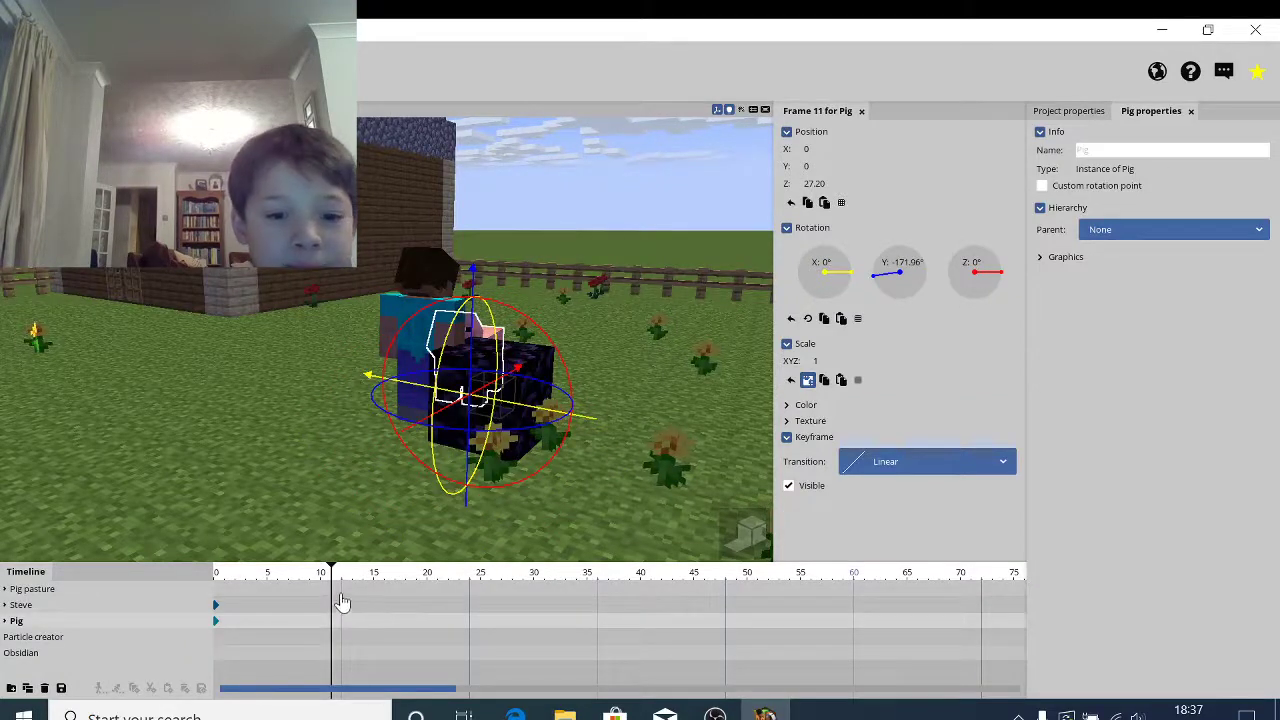
{"action": "left_click", "coordinate": [321, 608]}
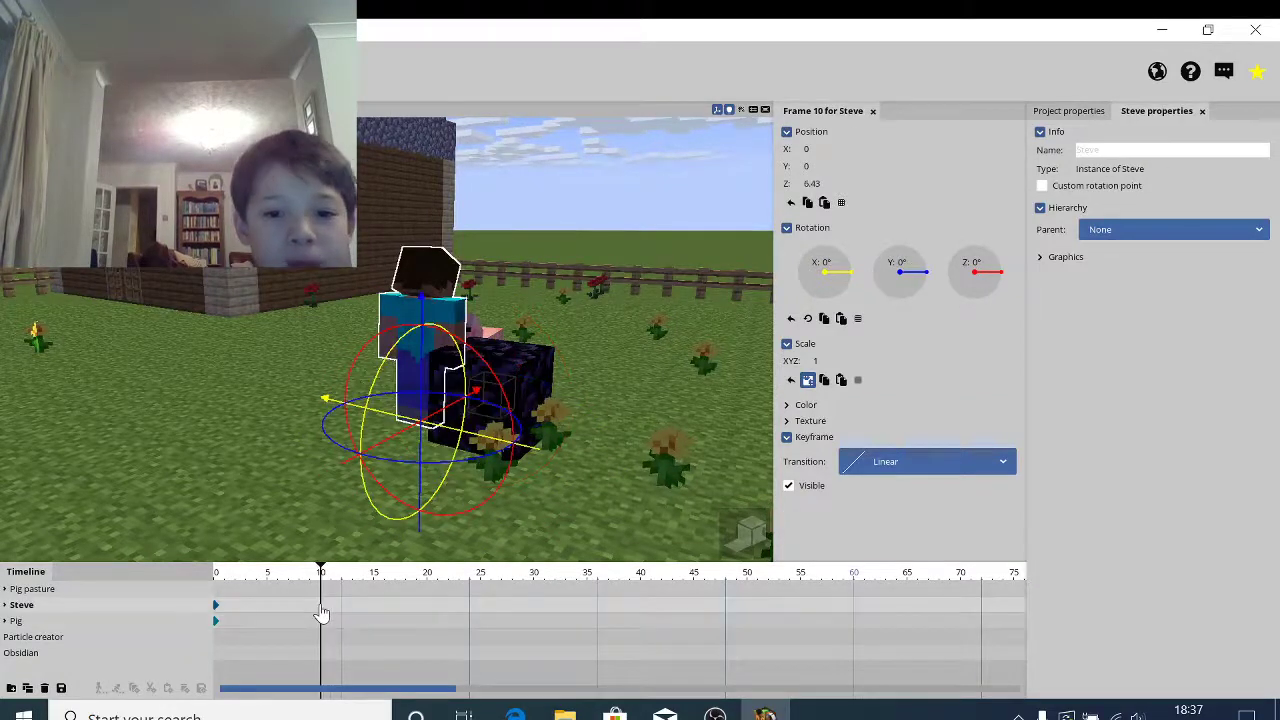
{"action": "left_click", "coordinate": [371, 596]}
{"action": "left_click", "coordinate": [512, 368]}
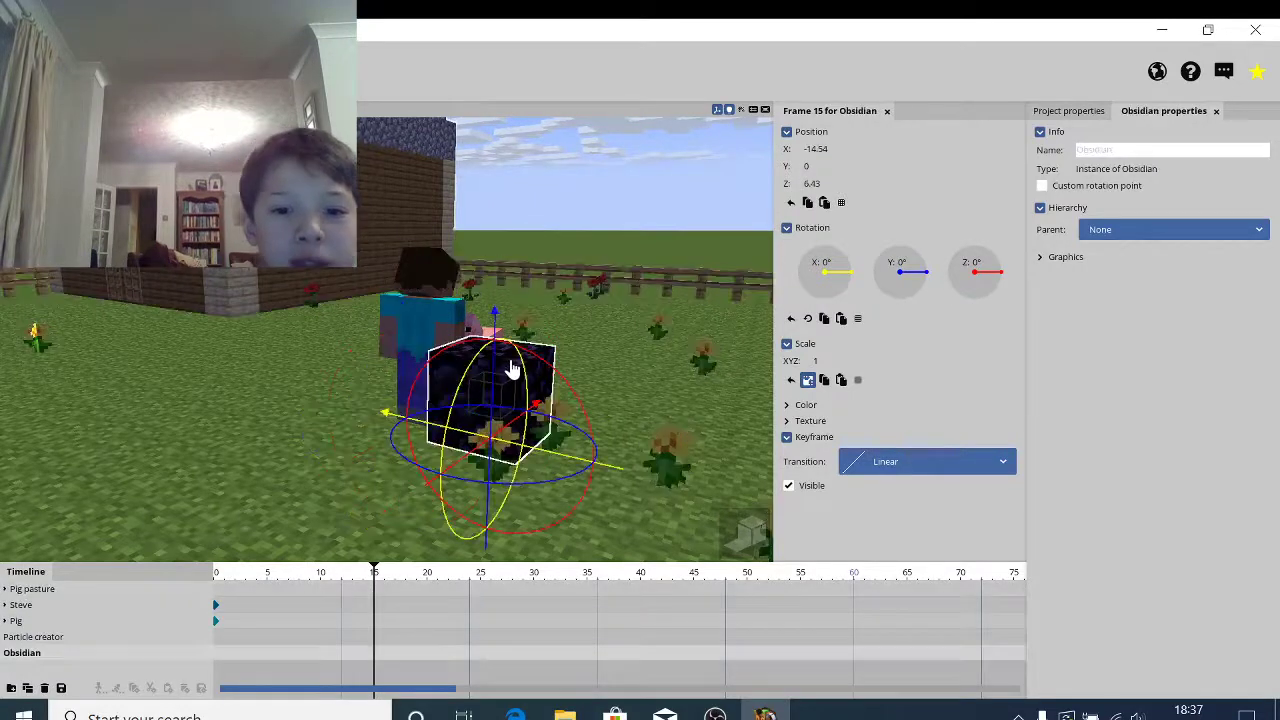
{"action": "left_click_drag", "start_coordinate": [497, 325], "coordinate": [513, 245]}
{"action": "left_click_drag", "start_coordinate": [656, 396], "coordinate": [655, 368]}
{"action": "left_click_drag", "start_coordinate": [492, 286], "coordinate": [505, 212]}
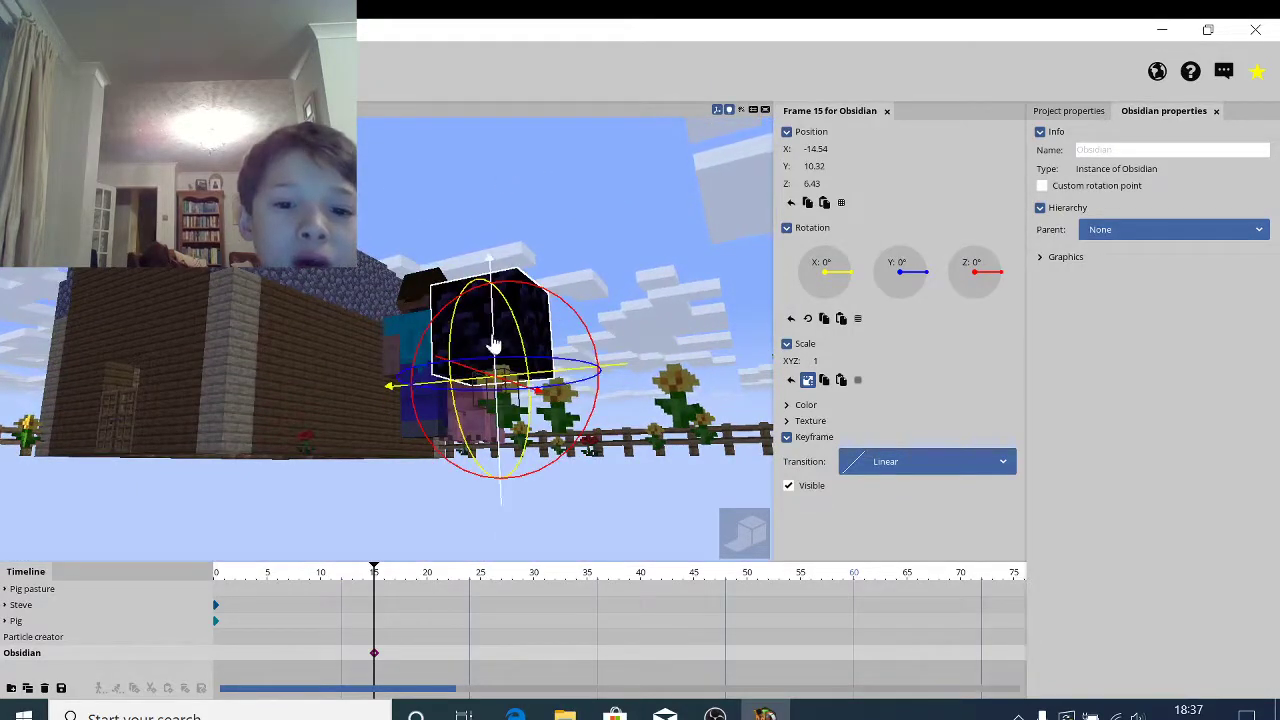
{"action": "left_click_drag", "start_coordinate": [491, 349], "coordinate": [512, 57]}
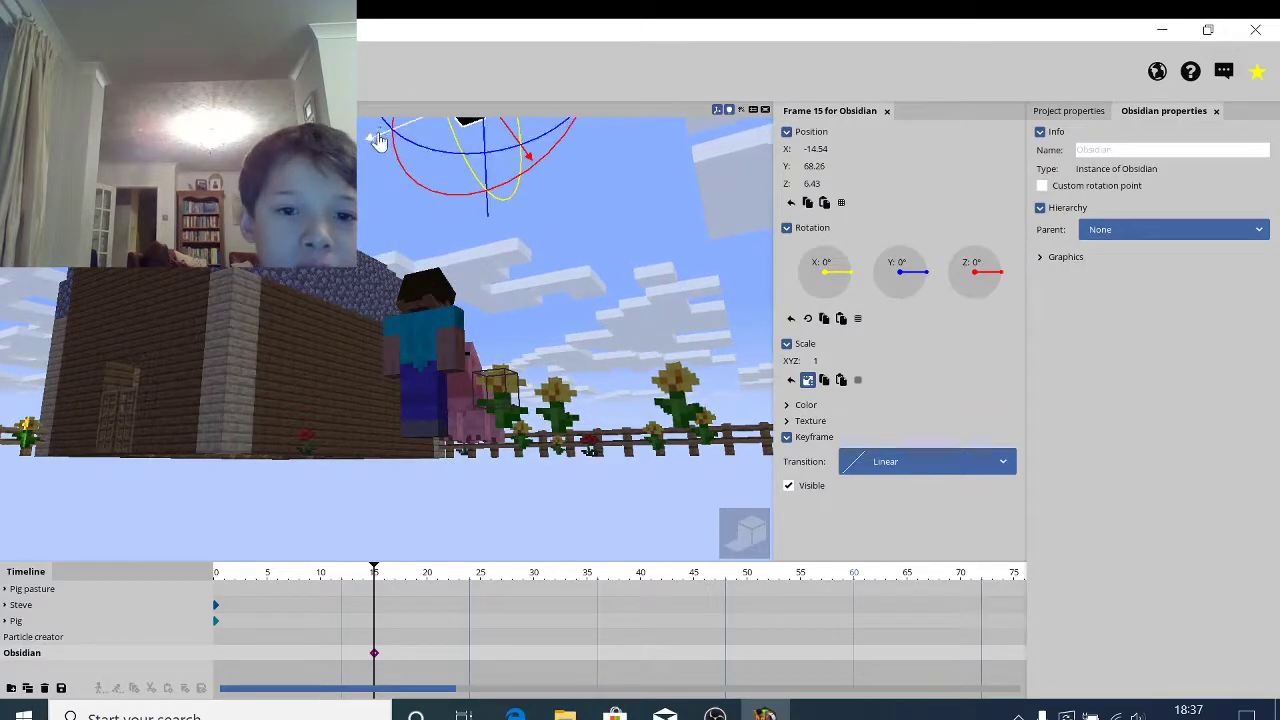
{"action": "left_click_drag", "start_coordinate": [378, 140], "coordinate": [304, 164]}
{"action": "mouse_move", "coordinate": [635, 218]}
{"action": "left_mouse_down"}
{"action": "mouse_move", "coordinate": [650, 390]}
{"action": "mouse_move", "coordinate": [690, 460]}
{"action": "mouse_move", "coordinate": [660, 295]}
{"action": "mouse_move", "coordinate": [630, 275]}
{"action": "mouse_move", "coordinate": [629, 220]}
{"action": "left_mouse_up"}
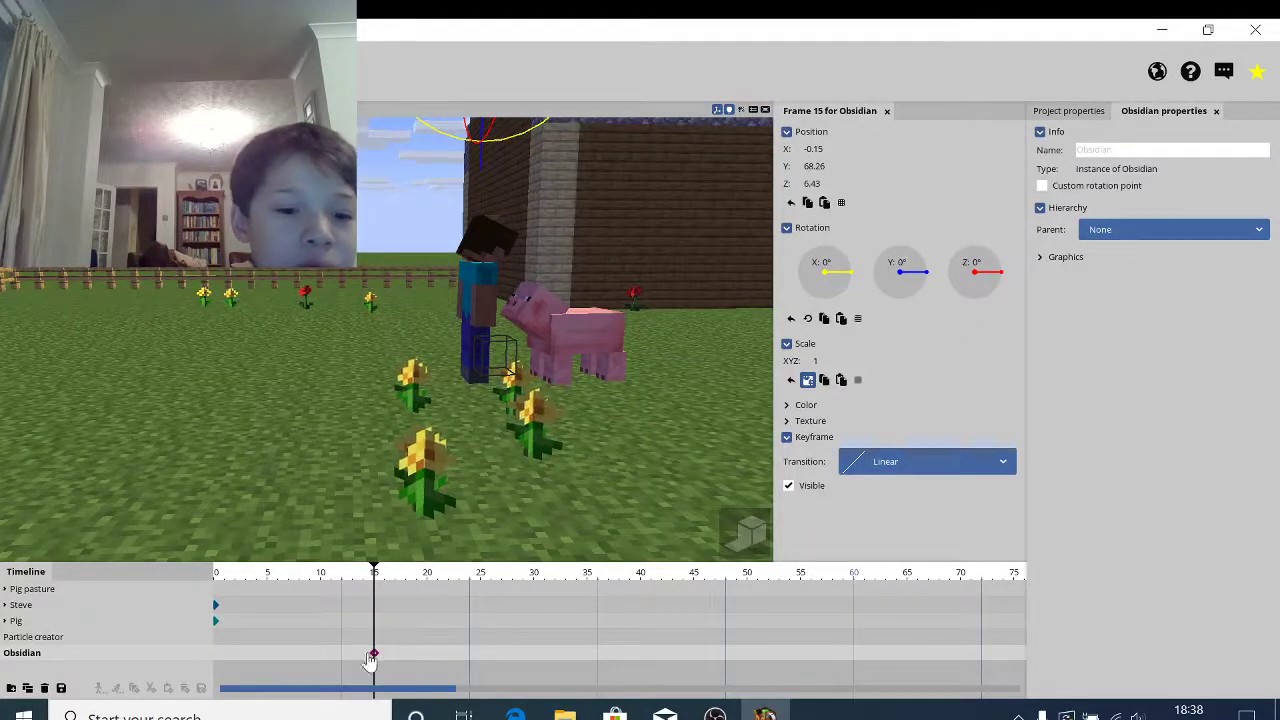
Step: At frame 20, lower the obsidian block onto Steve's head to about Y 31.80, tilted about -2.79° around Z
{"action": "left_click", "coordinate": [426, 594]}
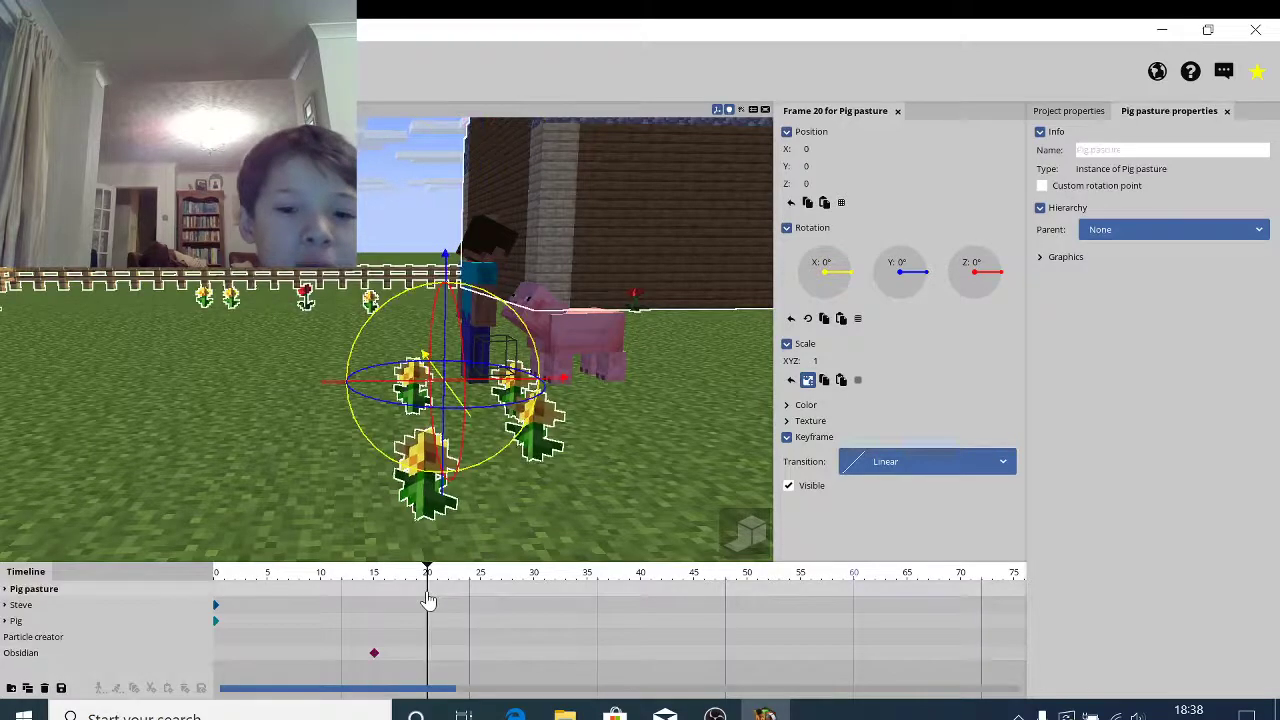
{"action": "left_click_drag", "start_coordinate": [643, 385], "coordinate": [582, 292]}
{"action": "left_click", "coordinate": [444, 170]}
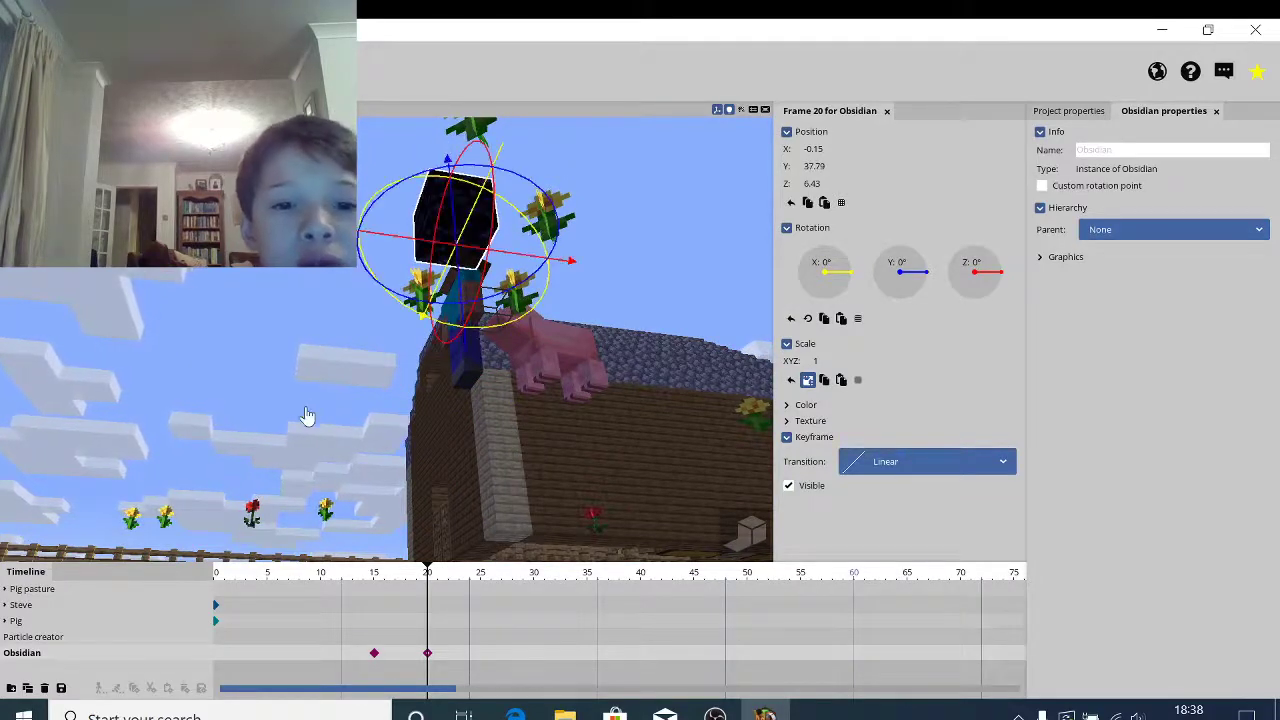
{"action": "left_click_drag", "start_coordinate": [307, 416], "coordinate": [440, 410]}
{"action": "mouse_move", "coordinate": [456, 306]}
{"action": "left_mouse_down"}
{"action": "mouse_move", "coordinate": [451, 336]}
{"action": "mouse_move", "coordinate": [456, 306]}
{"action": "left_mouse_up"}
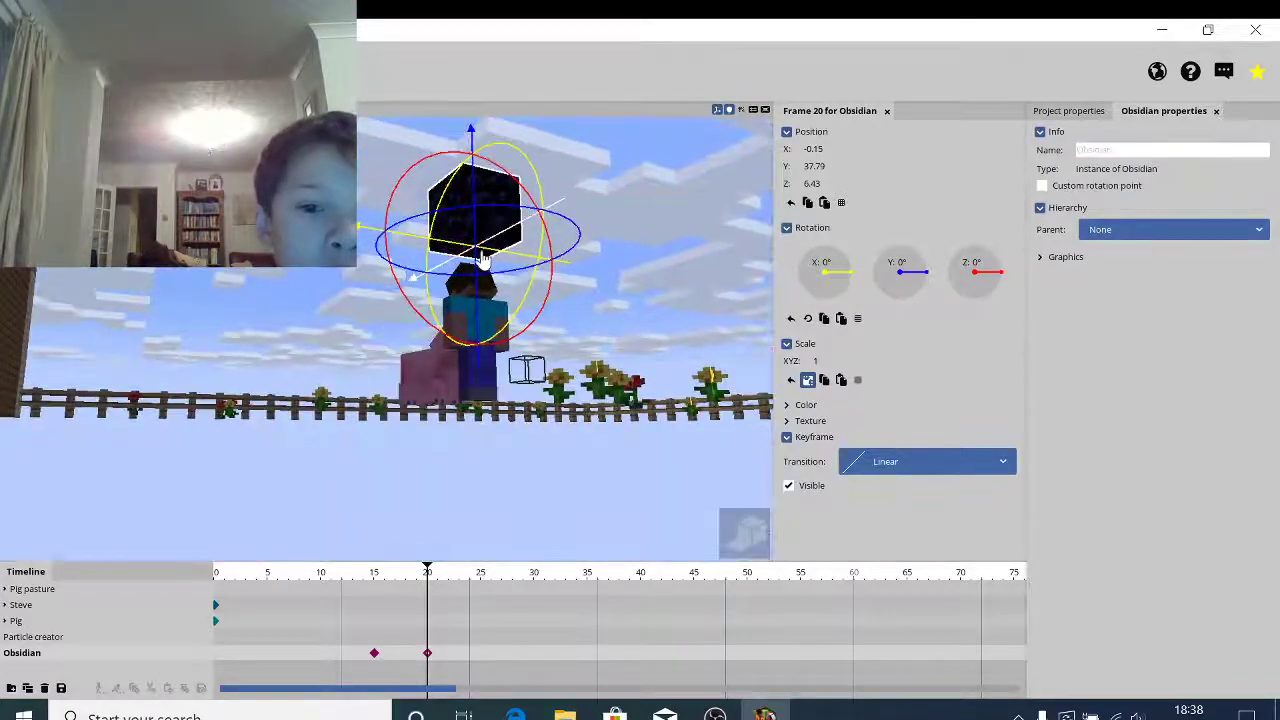
{"action": "left_click_drag", "start_coordinate": [477, 256], "coordinate": [478, 270]}
{"action": "left_click_drag", "start_coordinate": [278, 416], "coordinate": [326, 418]}
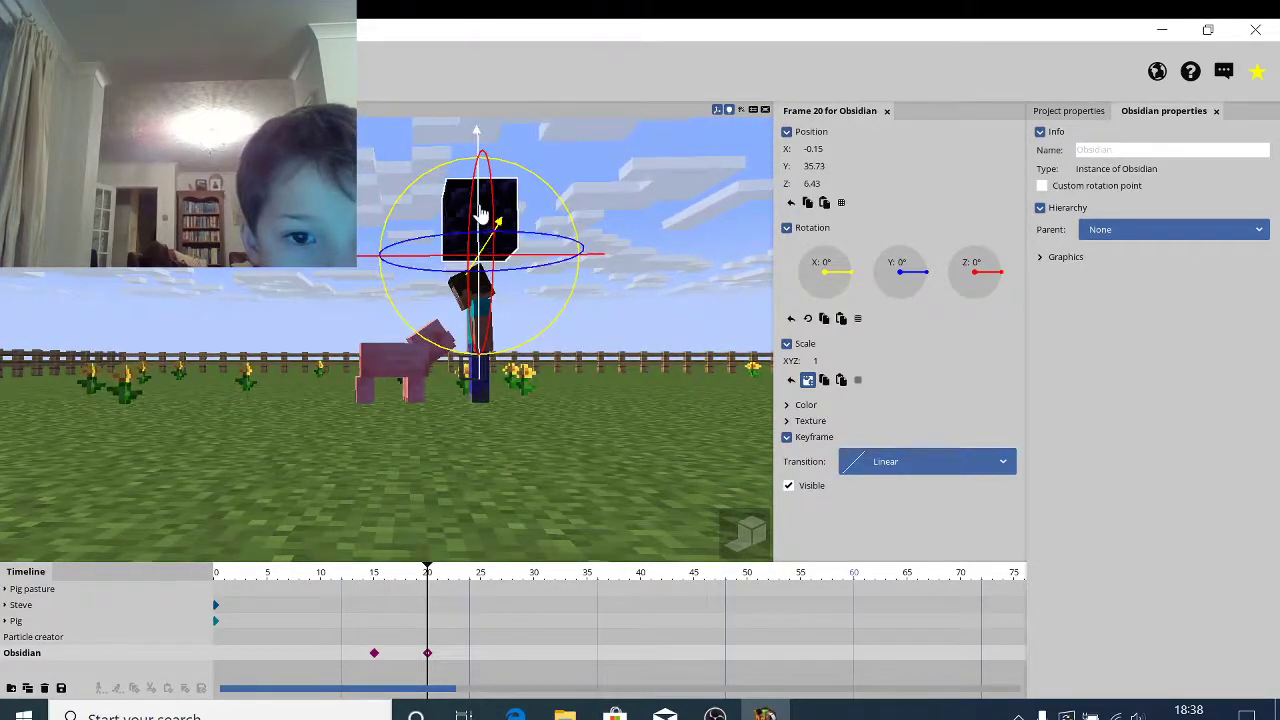
{"action": "left_click_drag", "start_coordinate": [480, 215], "coordinate": [481, 235]}
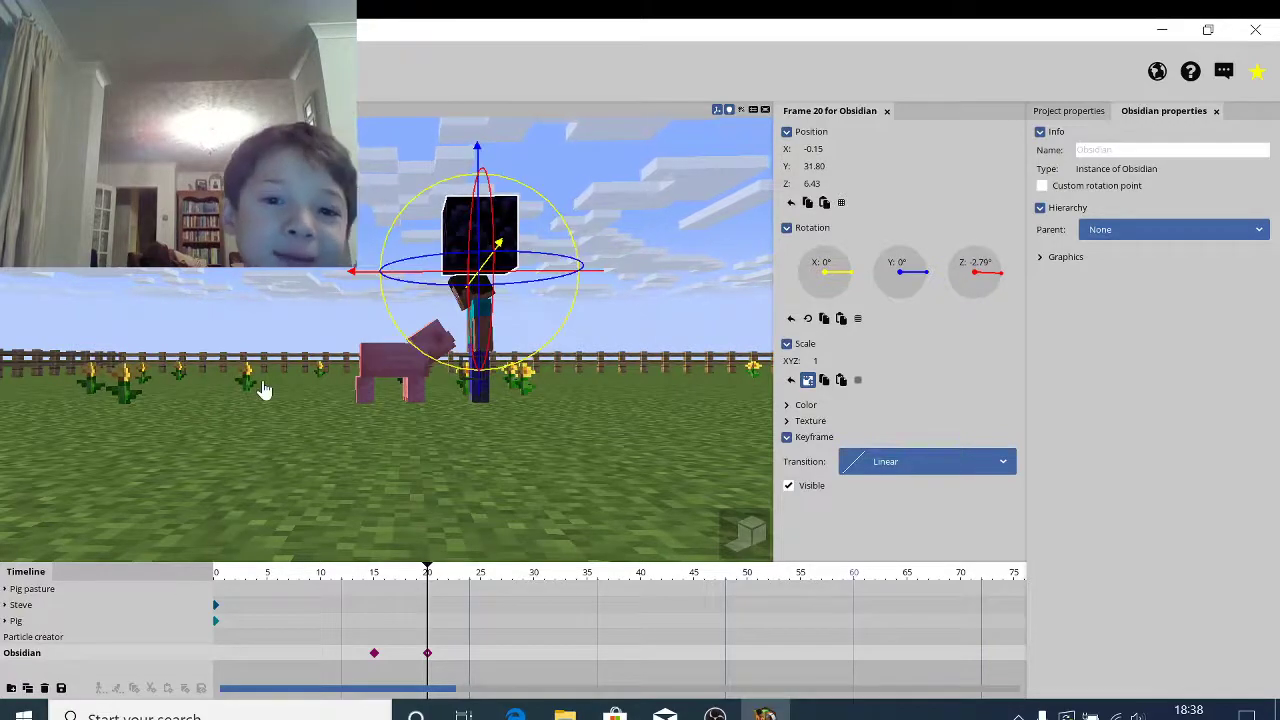
{"action": "mouse_move", "coordinate": [291, 417]}
{"action": "left_mouse_down"}
{"action": "mouse_move", "coordinate": [400, 445]}
{"action": "mouse_move", "coordinate": [280, 409]}
{"action": "left_mouse_up"}
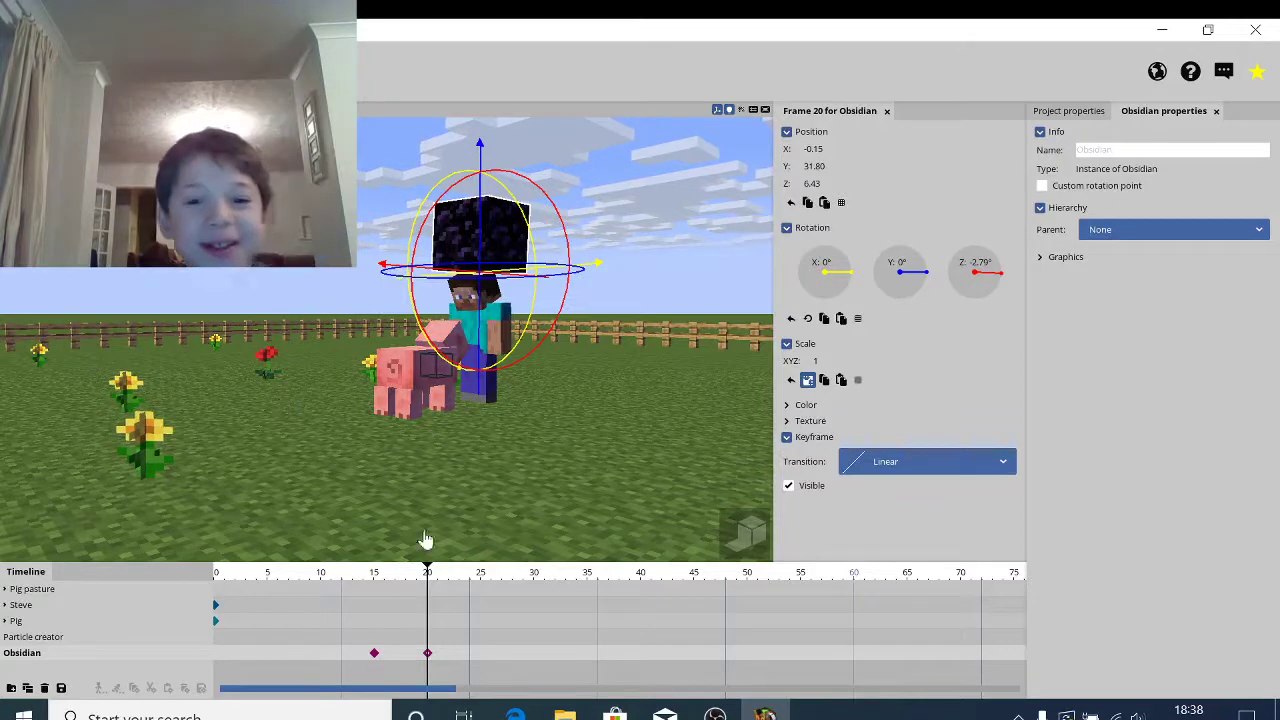
Step: At frame 23, lower the obsidian block to the ground on Steve's spot, to about Y 0.28
{"action": "left_click", "coordinate": [480, 589]}
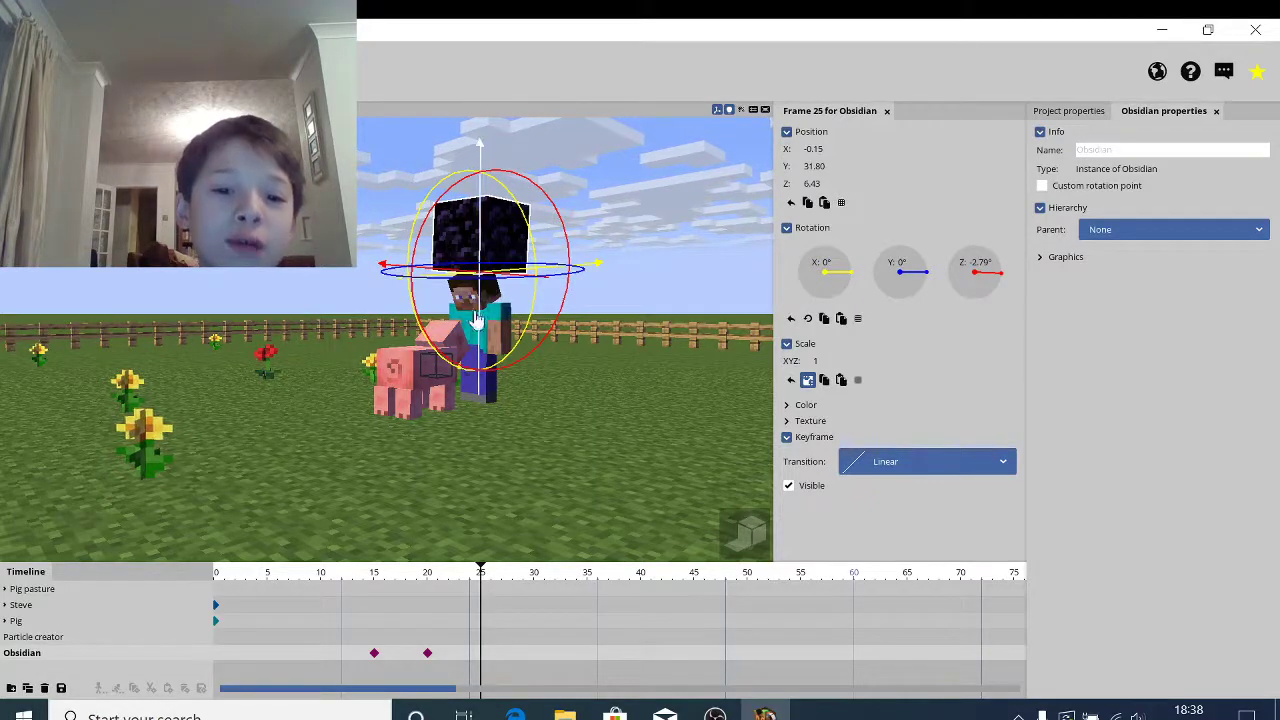
{"action": "left_click", "coordinate": [457, 590]}
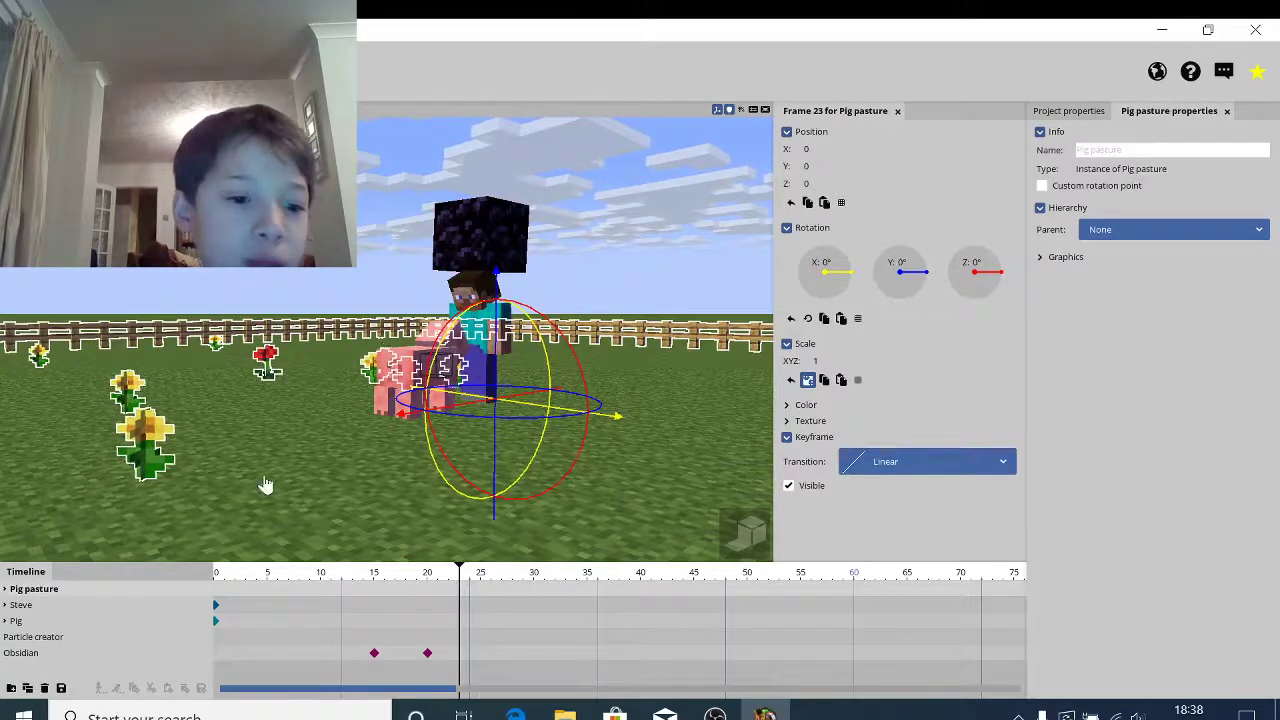
{"action": "left_click", "coordinate": [20, 652]}
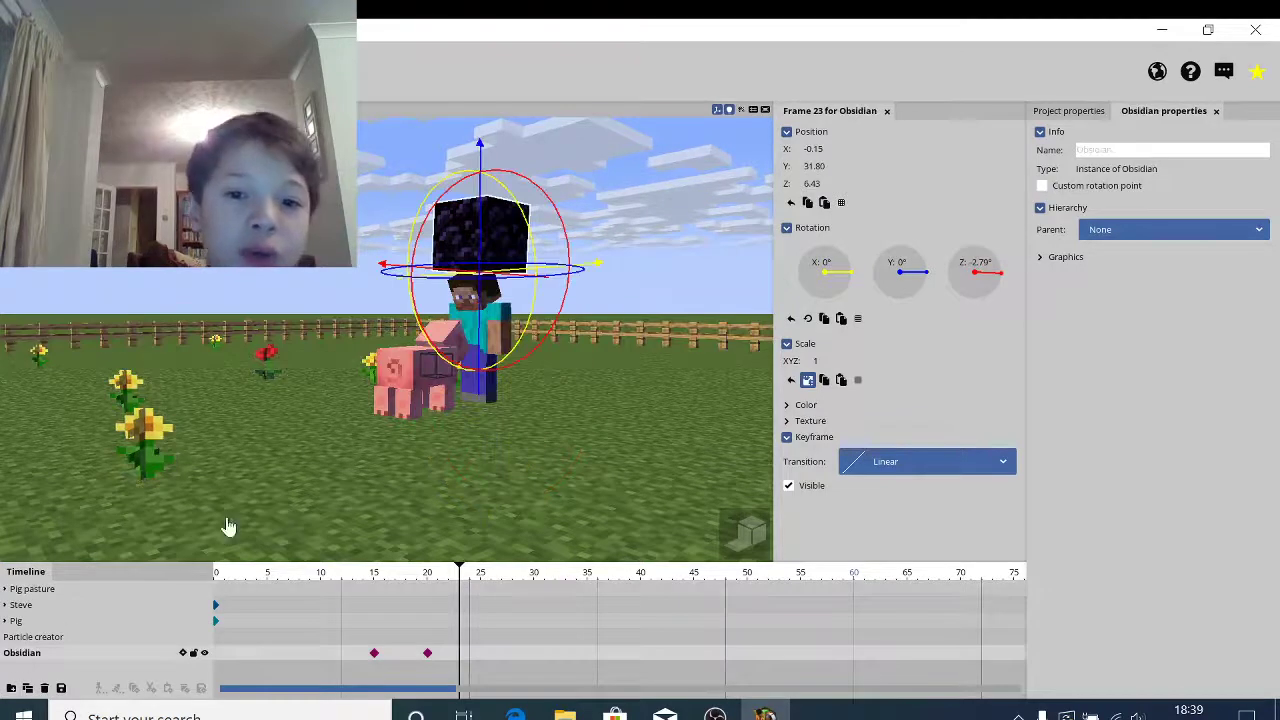
{"action": "left_click_drag", "start_coordinate": [480, 310], "coordinate": [508, 440]}
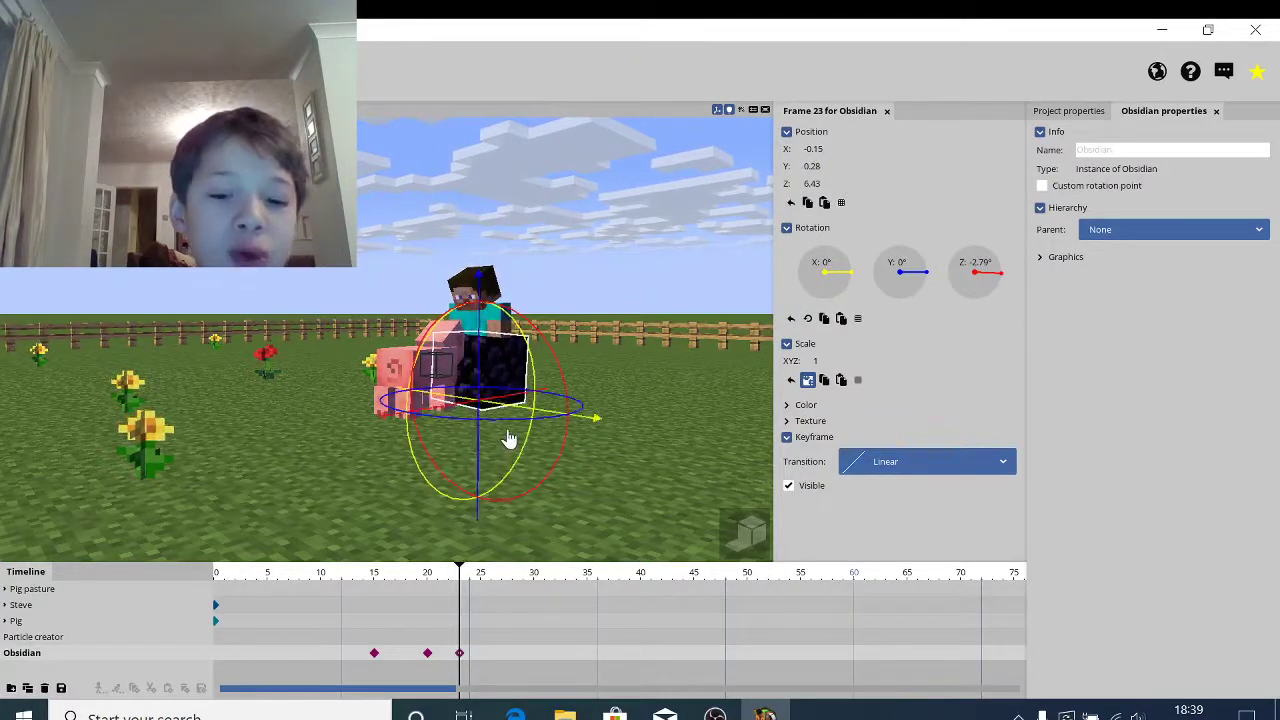
Step: At frame 25, tip Steve backwards onto the ground with a rotation of about X -80.89° and Z -0.34°
{"action": "left_click", "coordinate": [481, 593]}
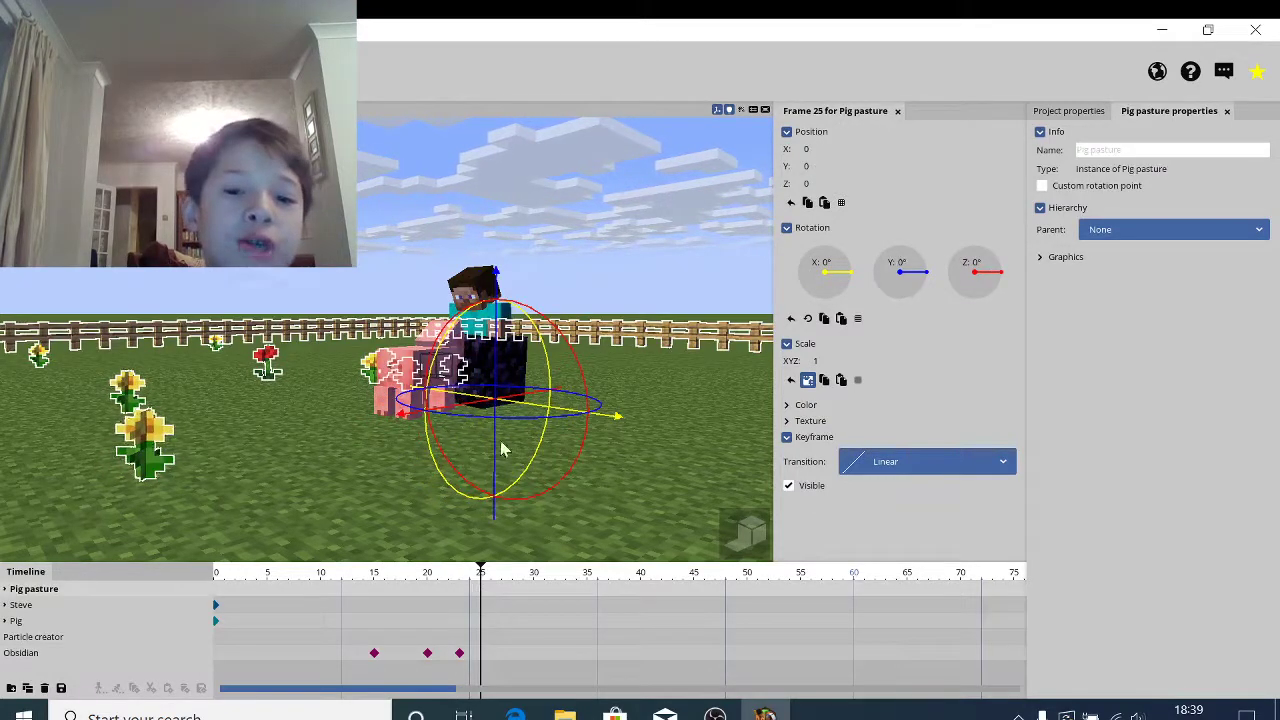
{"action": "left_click", "coordinate": [18, 606]}
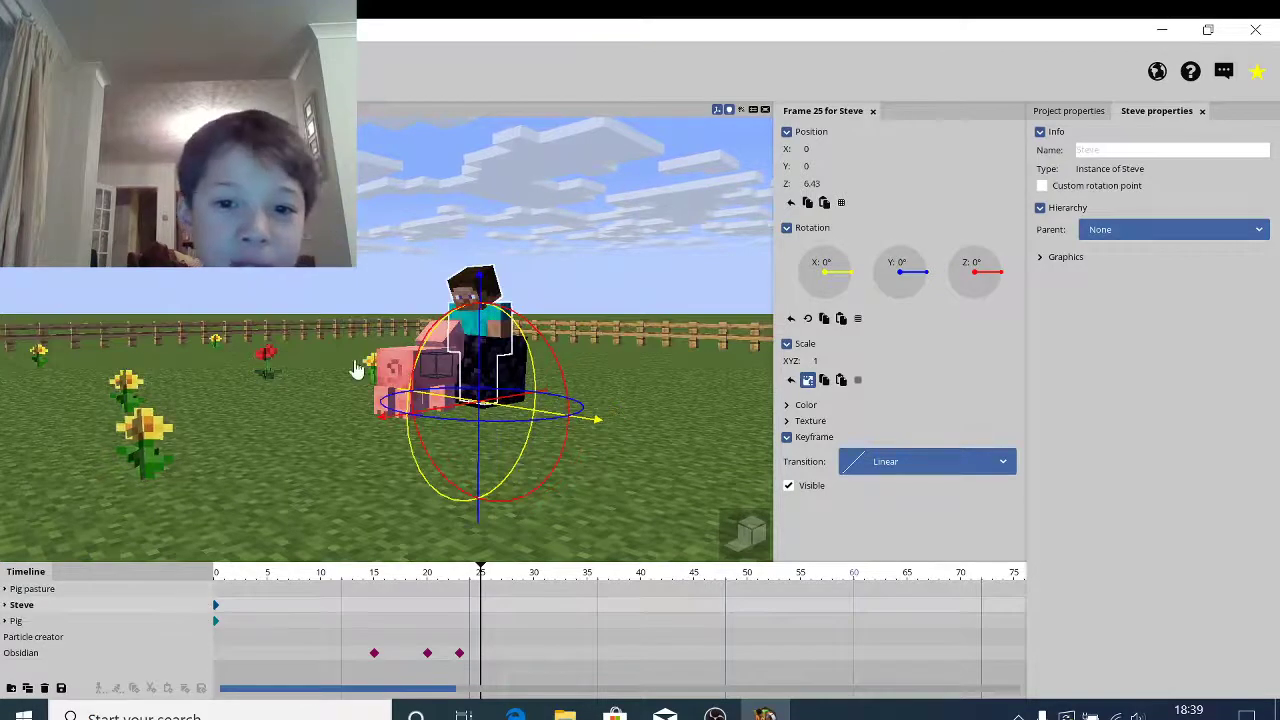
{"action": "left_click", "coordinate": [5, 605]}
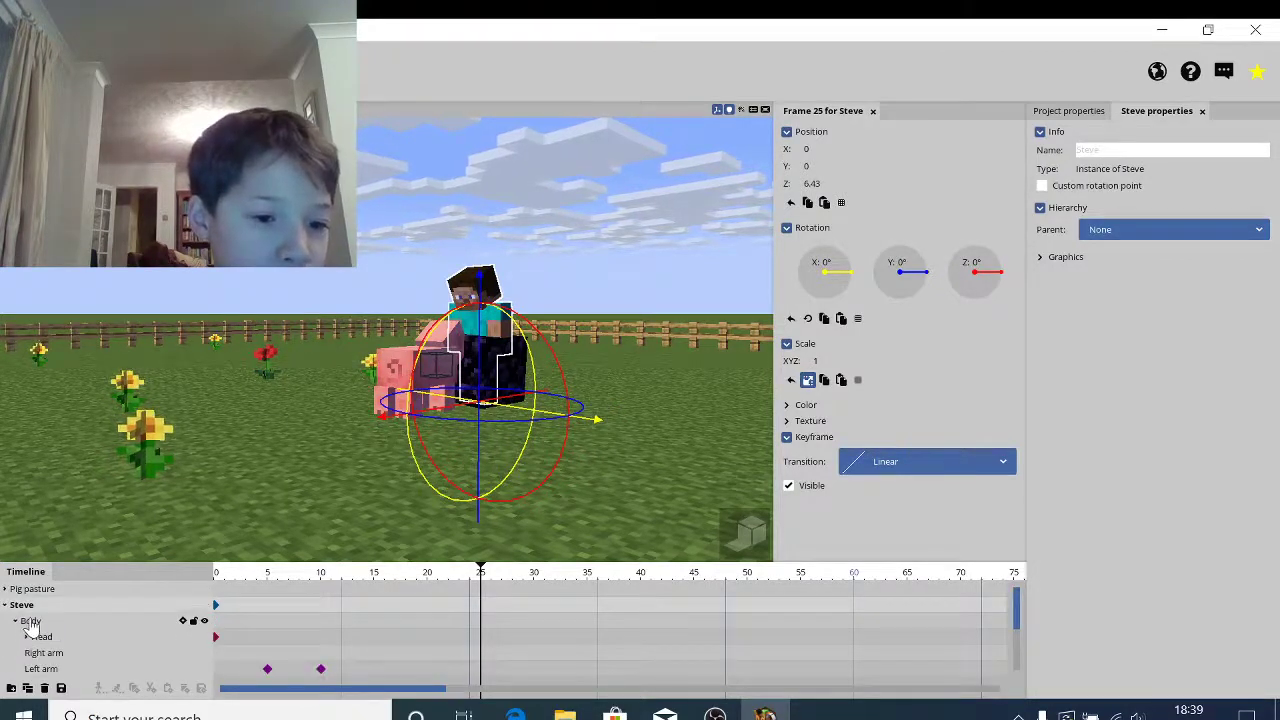
{"action": "left_click", "coordinate": [28, 622]}
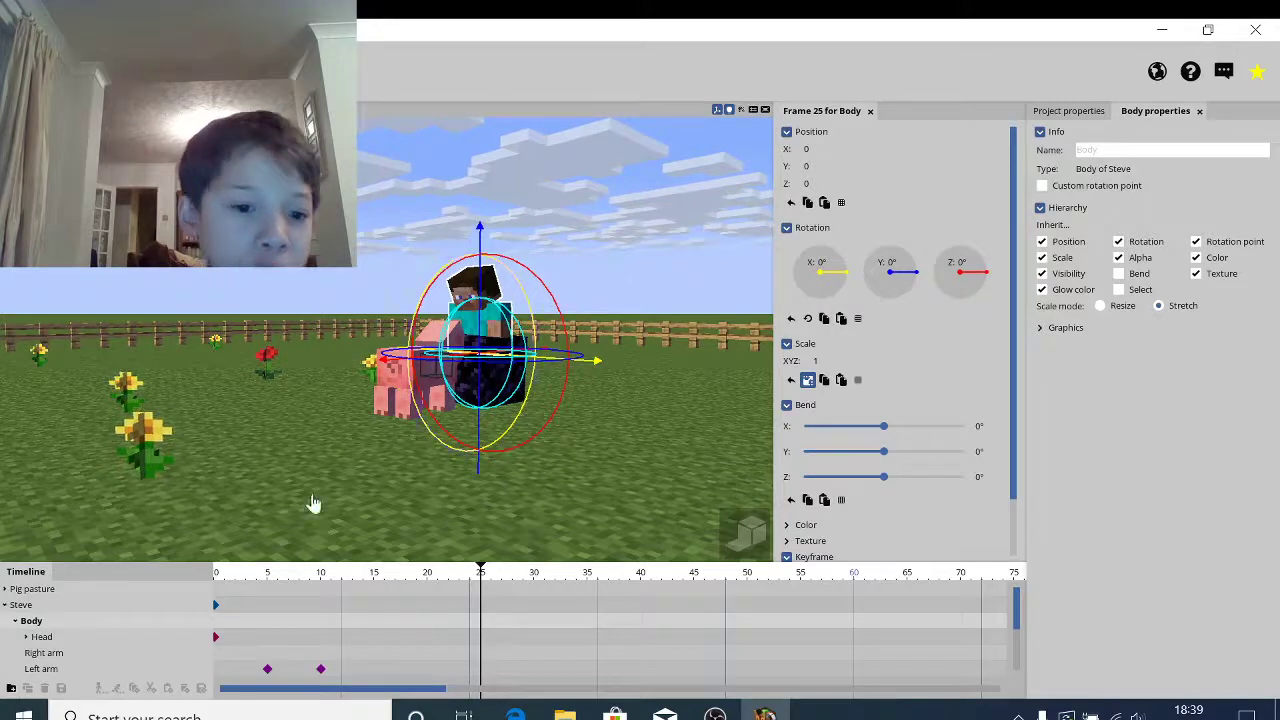
{"action": "left_click", "coordinate": [14, 606]}
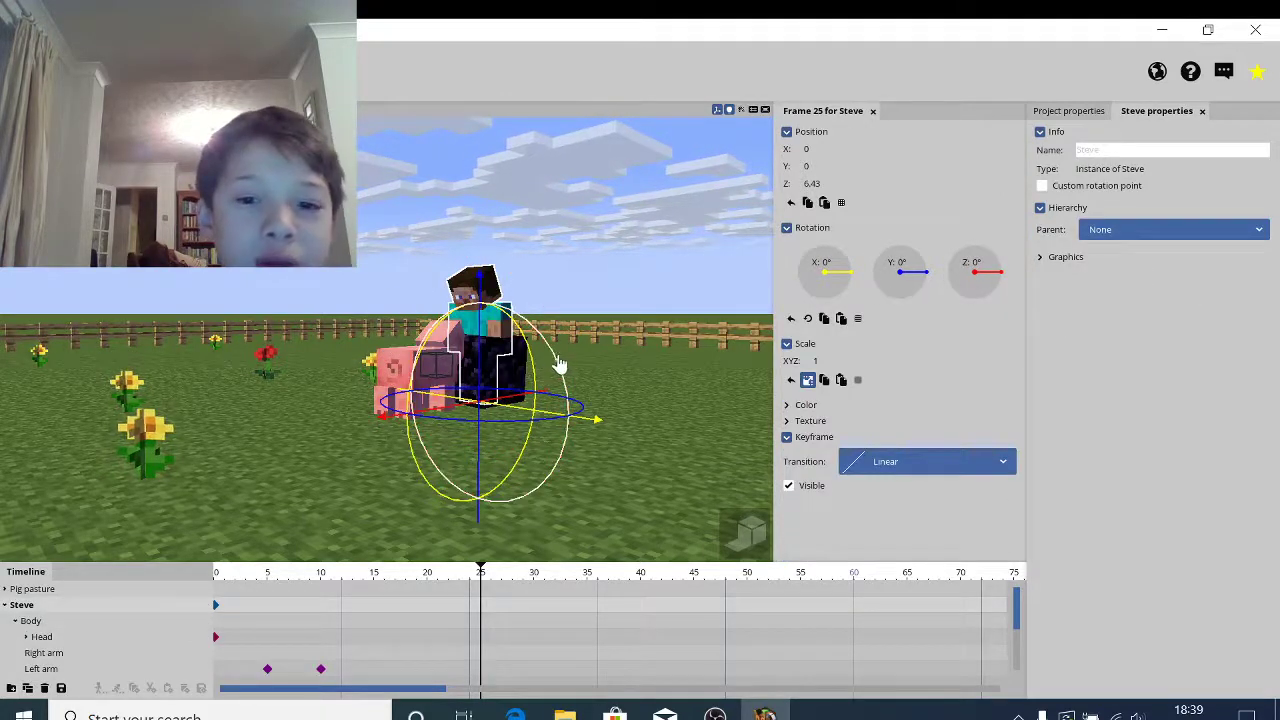
{"action": "left_click_drag", "start_coordinate": [560, 366], "coordinate": [597, 341]}
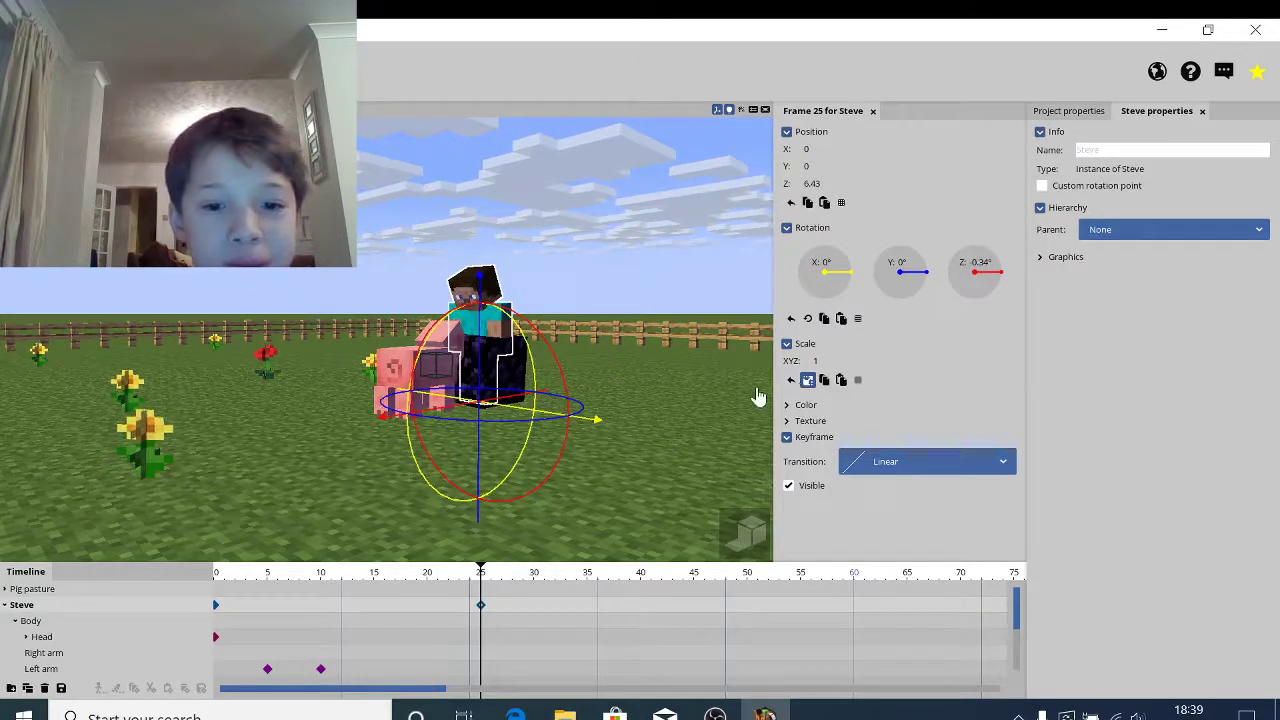
{"action": "left_click_drag", "start_coordinate": [694, 386], "coordinate": [634, 366]}
{"action": "left_click_drag", "start_coordinate": [556, 360], "coordinate": [717, 715]}
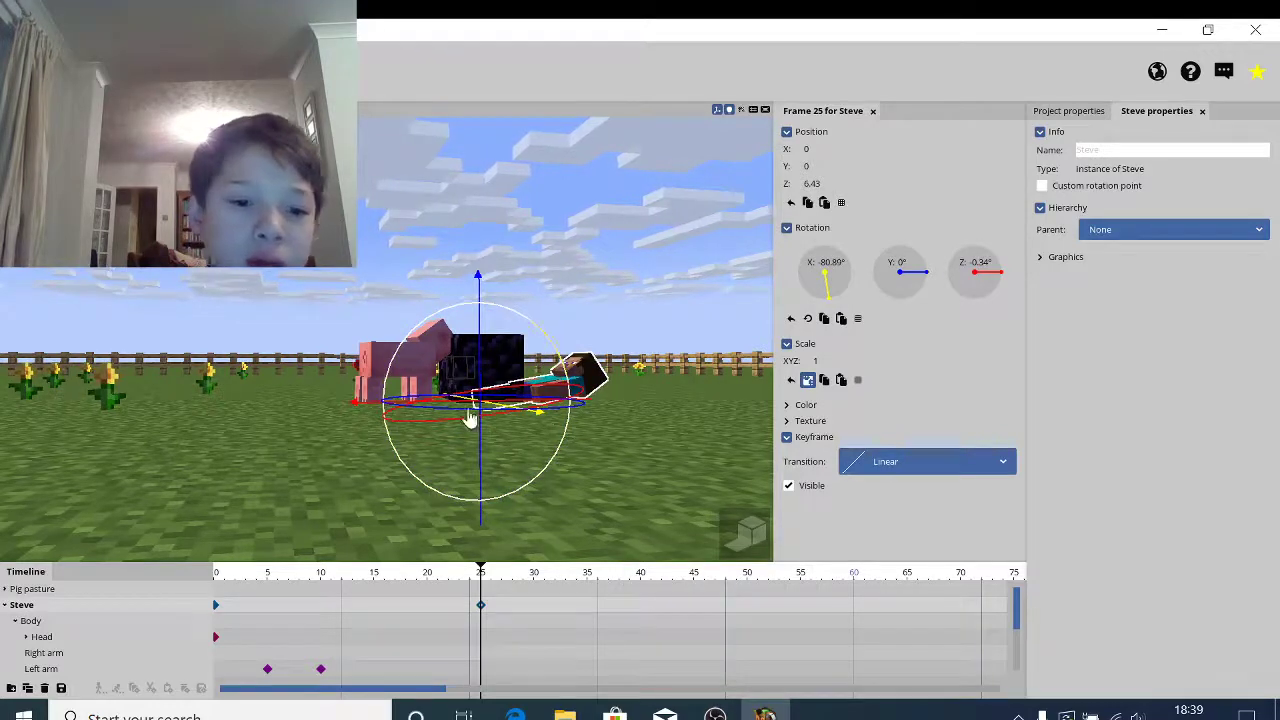
Step: Rotate Steve's body forward to about X 37.16° at frame 25, and lay it back down flat at frame 30
{"action": "left_click", "coordinate": [31, 621]}
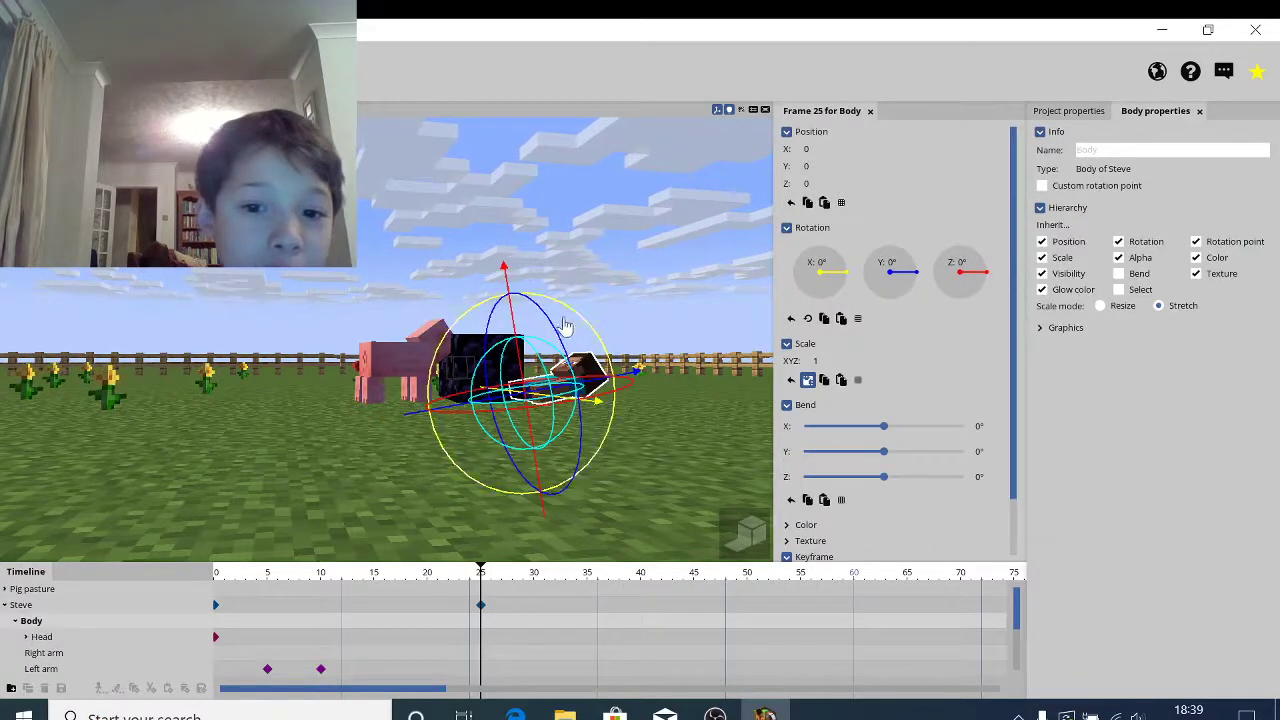
{"action": "left_click_drag", "start_coordinate": [584, 331], "coordinate": [530, 276]}
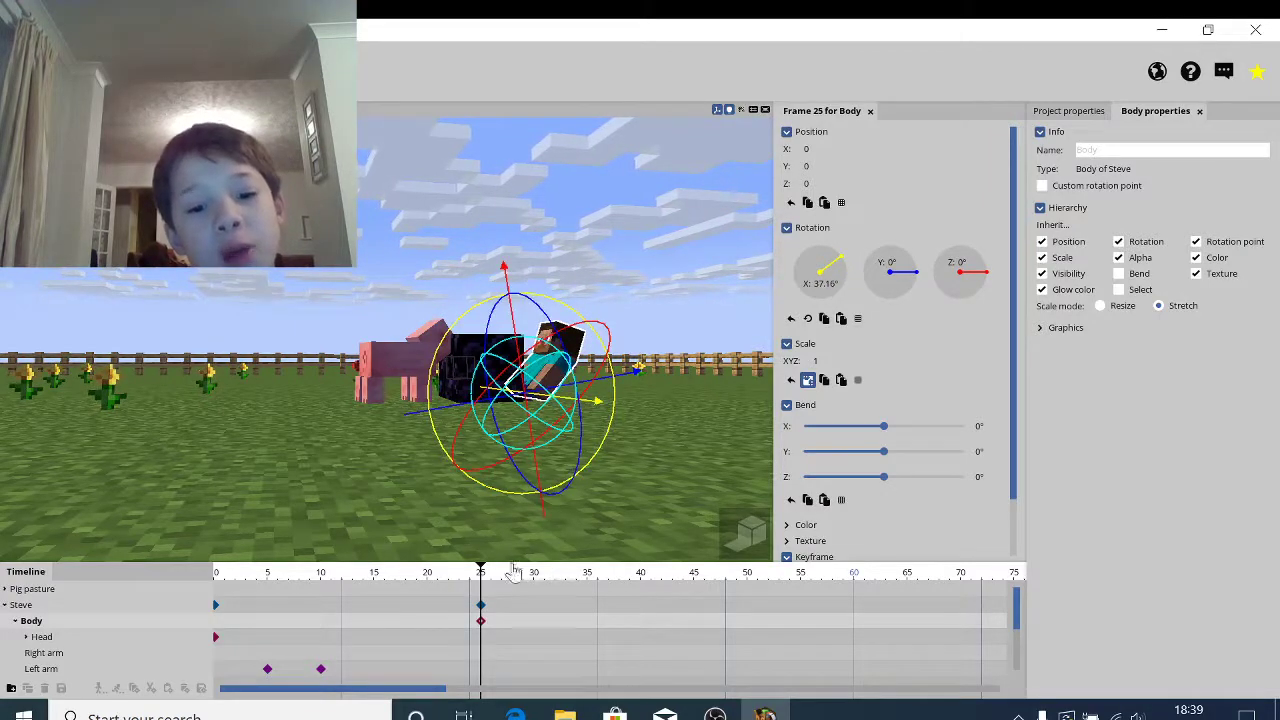
{"action": "left_click", "coordinate": [533, 592]}
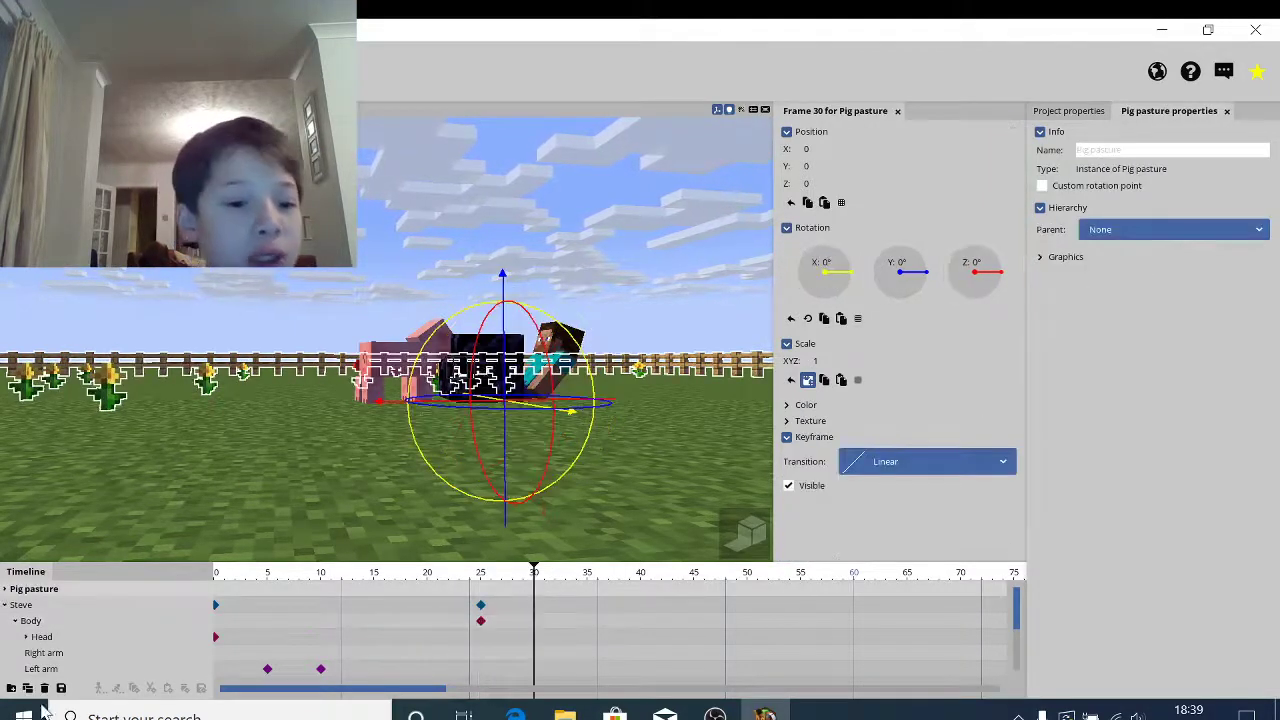
{"action": "left_click", "coordinate": [31, 620]}
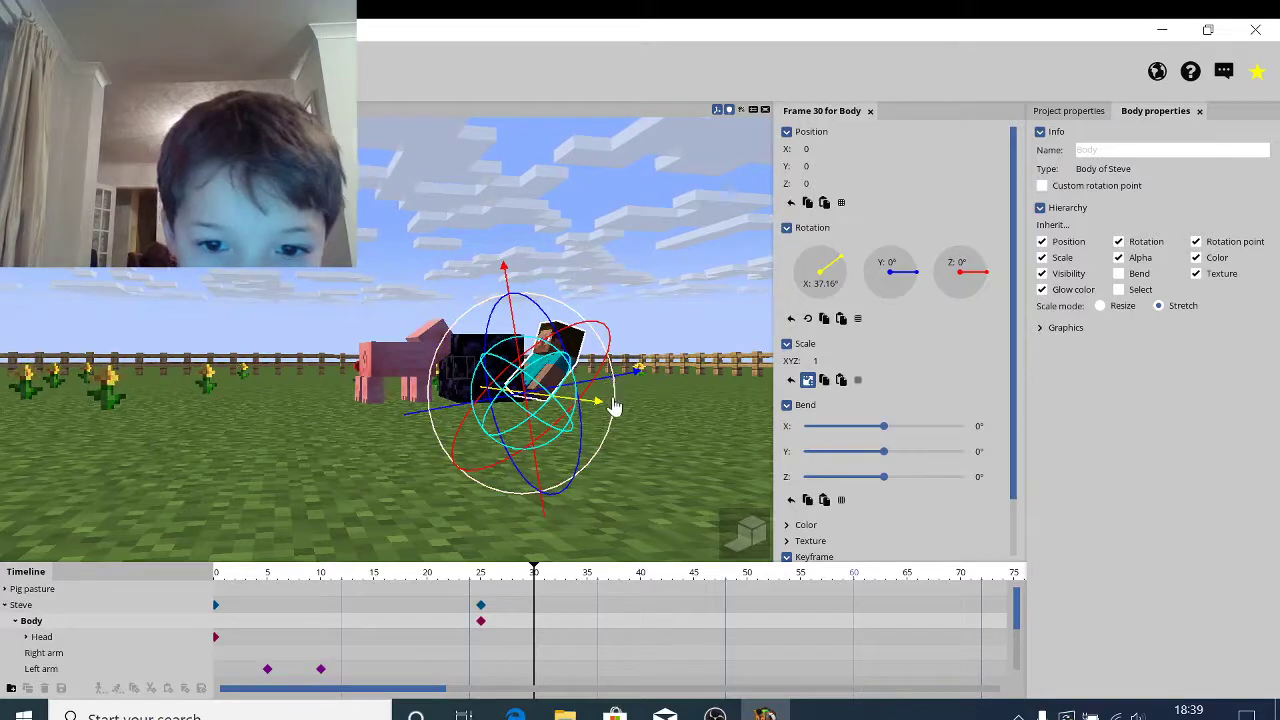
{"action": "left_click_drag", "start_coordinate": [620, 410], "coordinate": [617, 492]}
Step: Play the animation from frame 0 to review Steve's fall, and return the timeline view to the start
{"action": "left_click", "coordinate": [216, 637]}
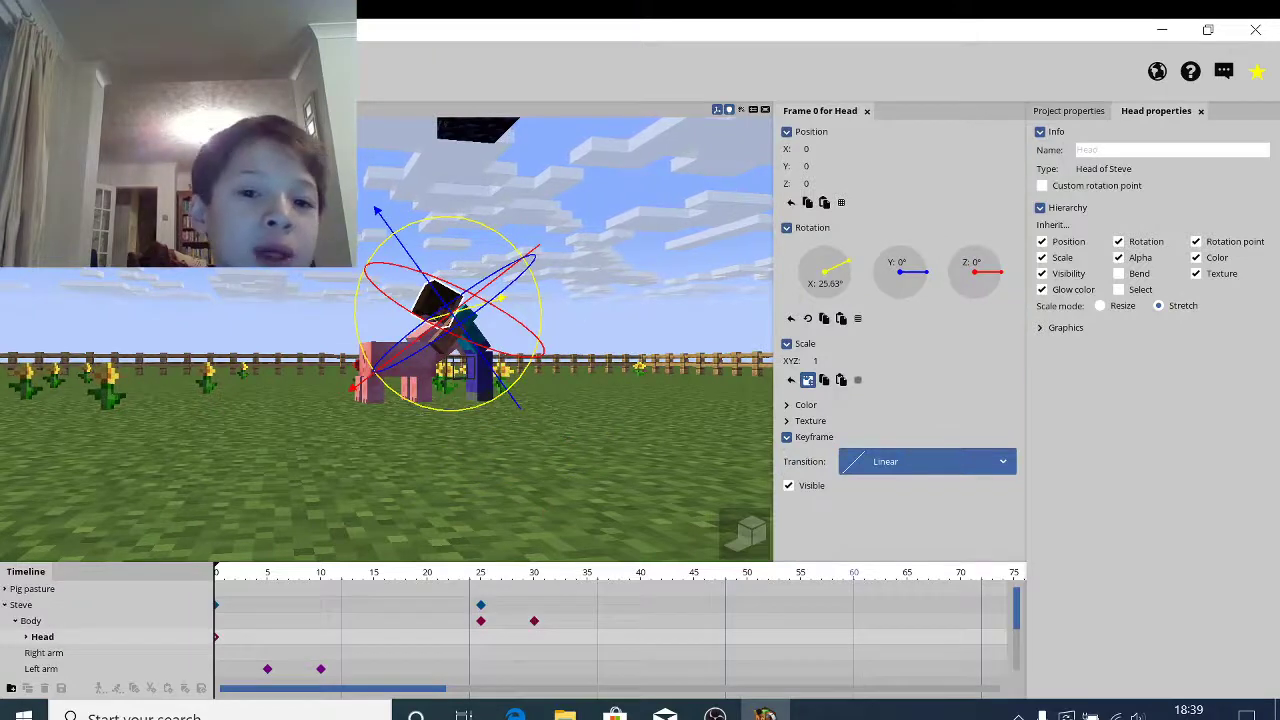
{"action": "key", "text": "space"}
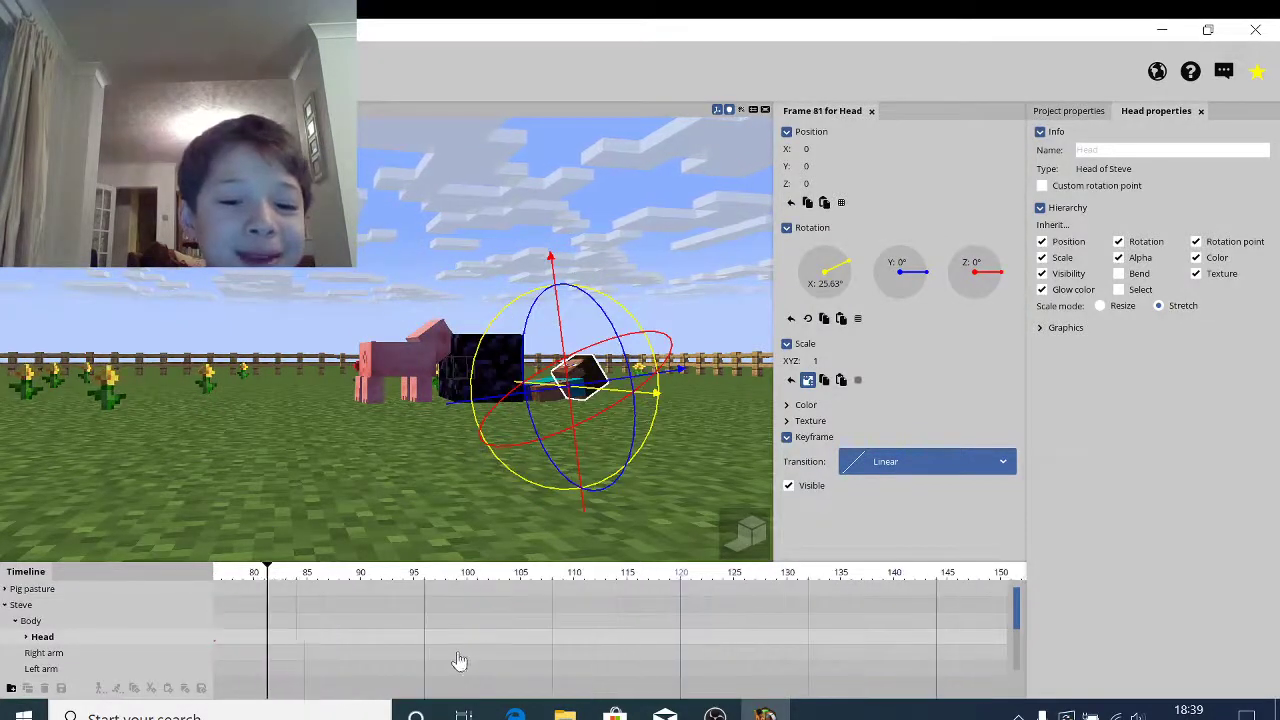
{"action": "left_click", "coordinate": [455, 653]}
{"action": "left_click_drag", "start_coordinate": [431, 654], "coordinate": [186, 634]}
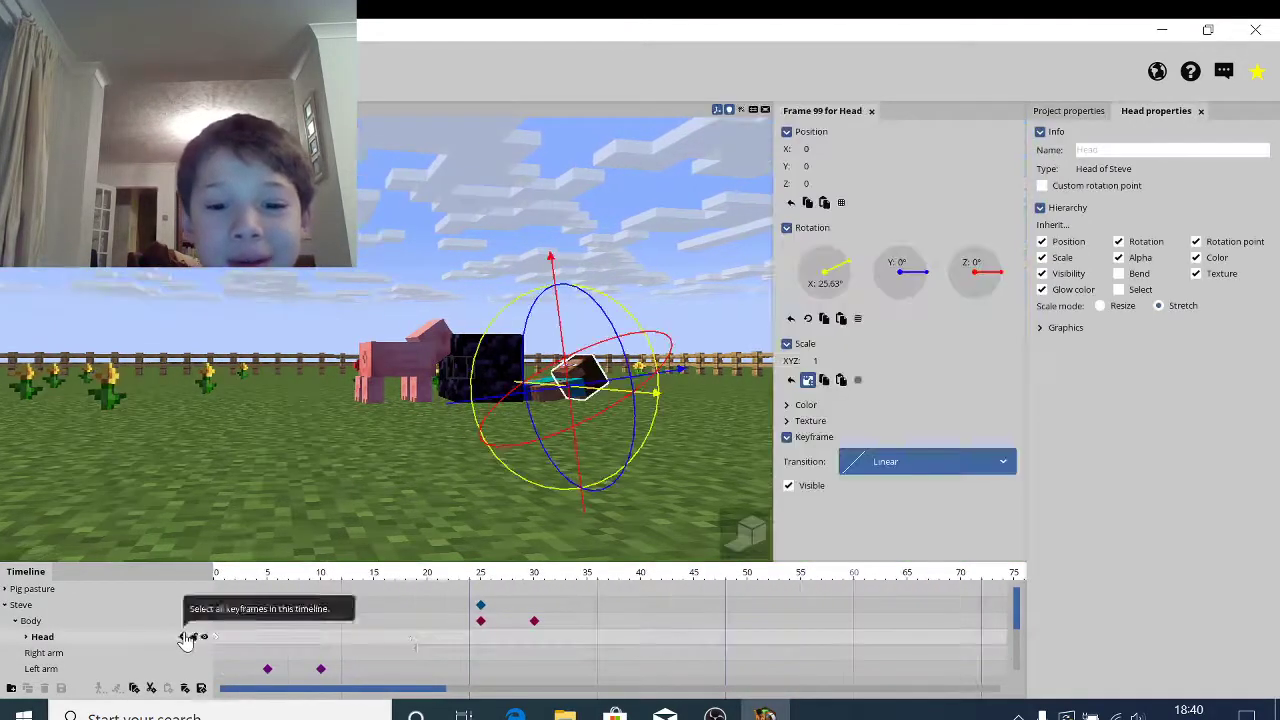
Step: At frame 20, stand Steve nearly upright at about X -8.51° and rotate his body to about X 10.02°
{"action": "left_click", "coordinate": [476, 648]}
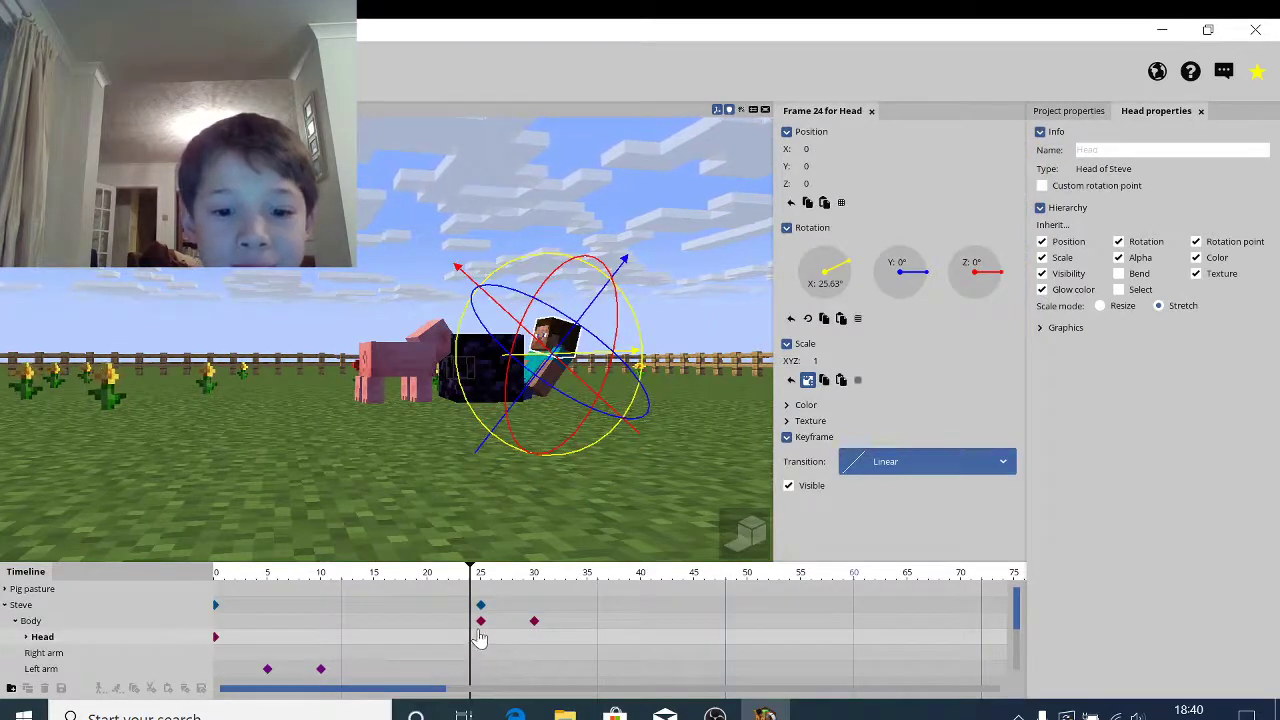
{"action": "left_click", "coordinate": [481, 647]}
{"action": "left_click", "coordinate": [459, 652]}
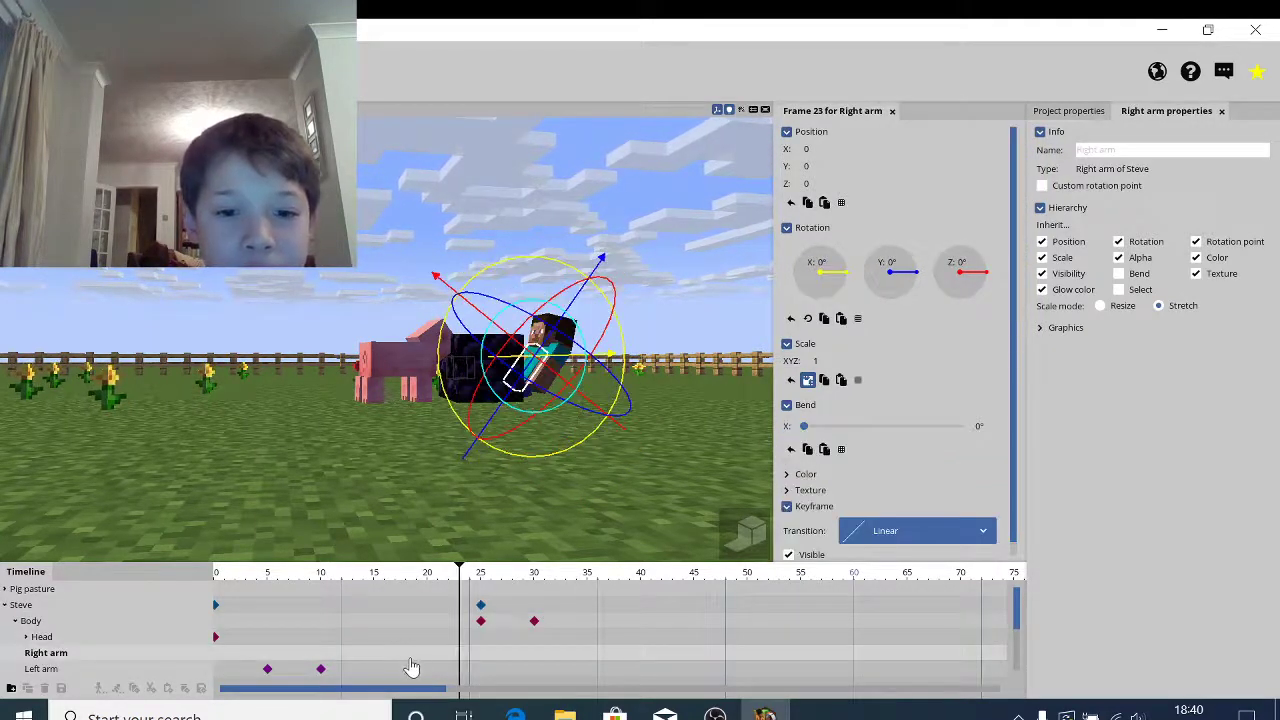
{"action": "left_click", "coordinate": [407, 666]}
{"action": "left_click", "coordinate": [420, 640]}
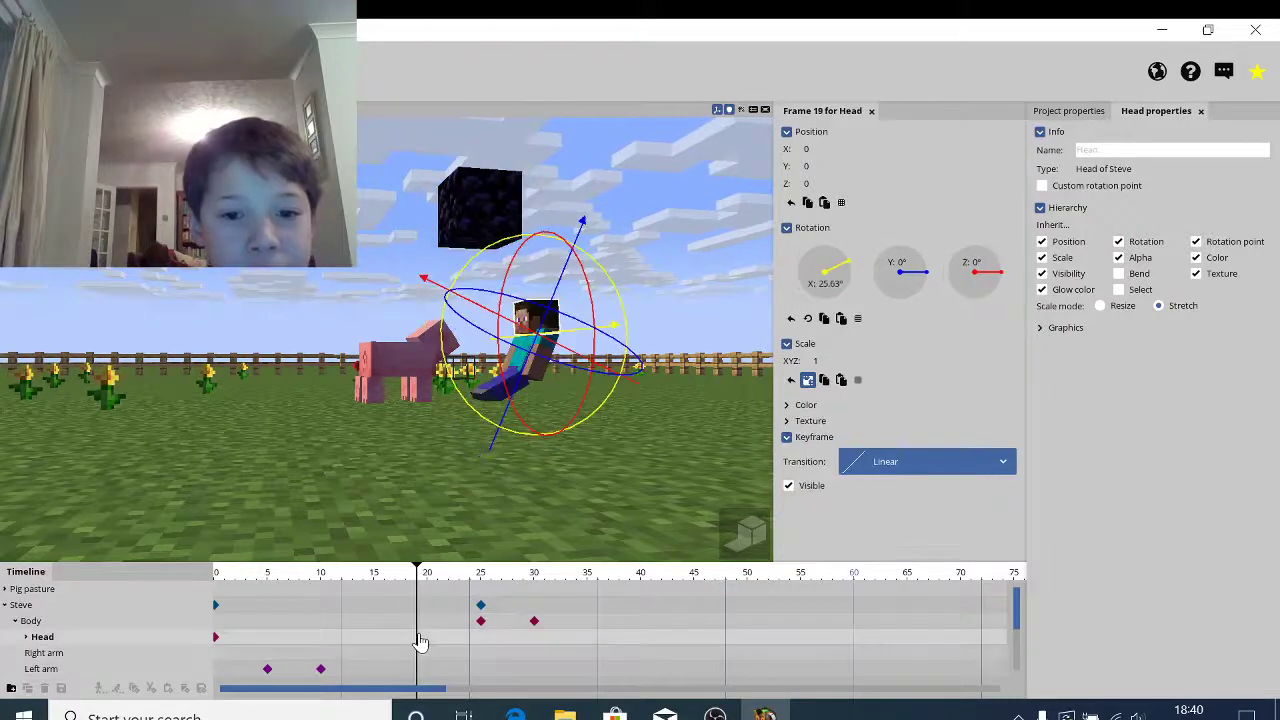
{"action": "left_click", "coordinate": [429, 643]}
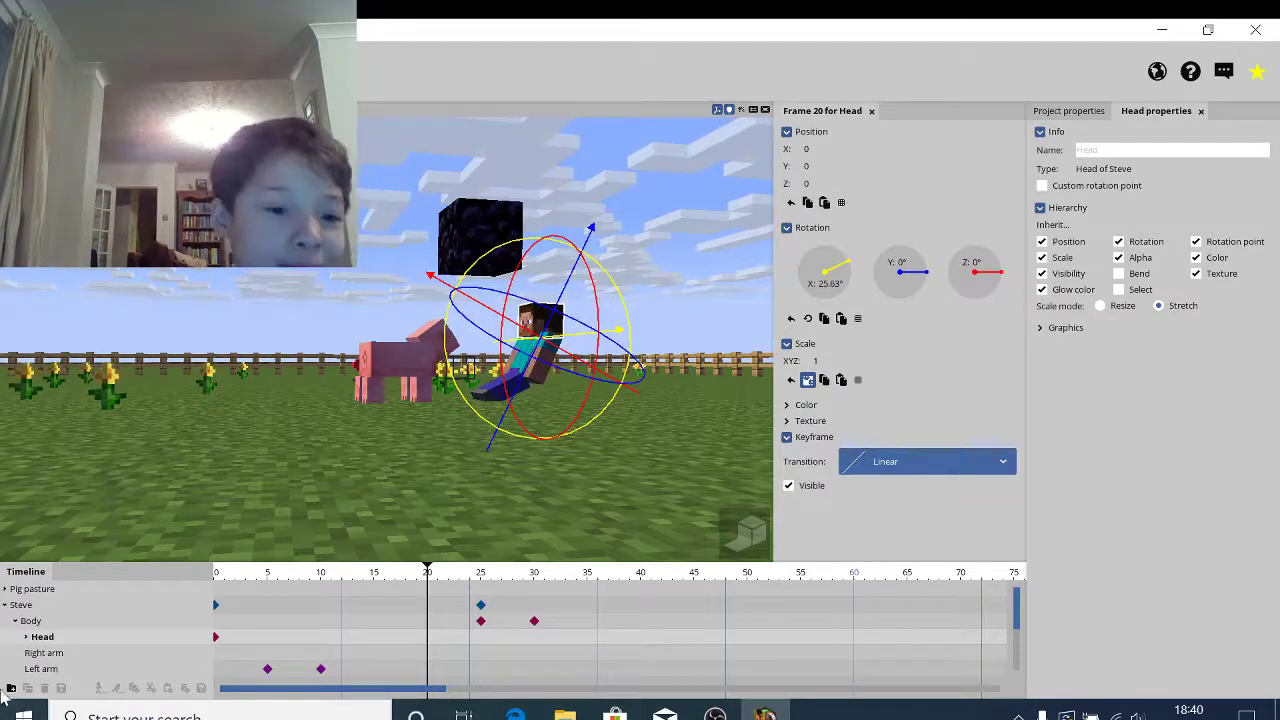
{"action": "left_click", "coordinate": [21, 607]}
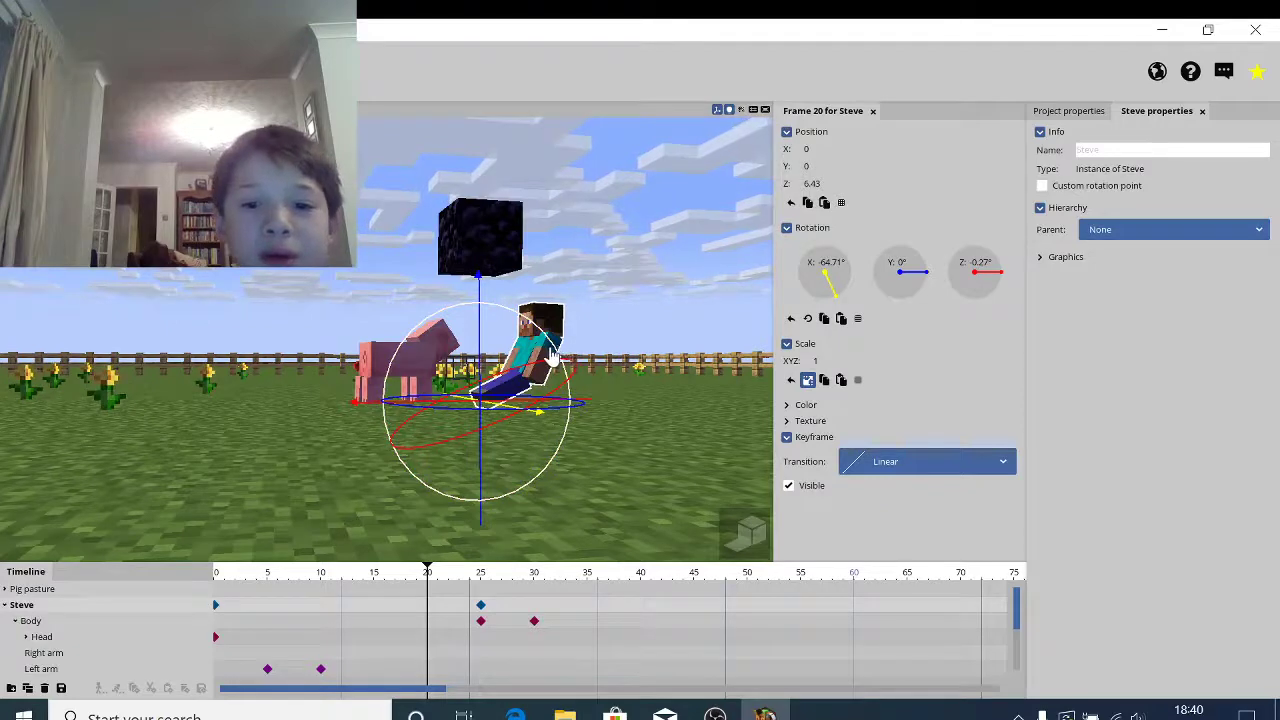
{"action": "mouse_move", "coordinate": [550, 355]}
{"action": "left_mouse_down"}
{"action": "mouse_move", "coordinate": [545, 372]}
{"action": "mouse_move", "coordinate": [552, 340]}
{"action": "mouse_move", "coordinate": [540, 345]}
{"action": "left_mouse_up"}
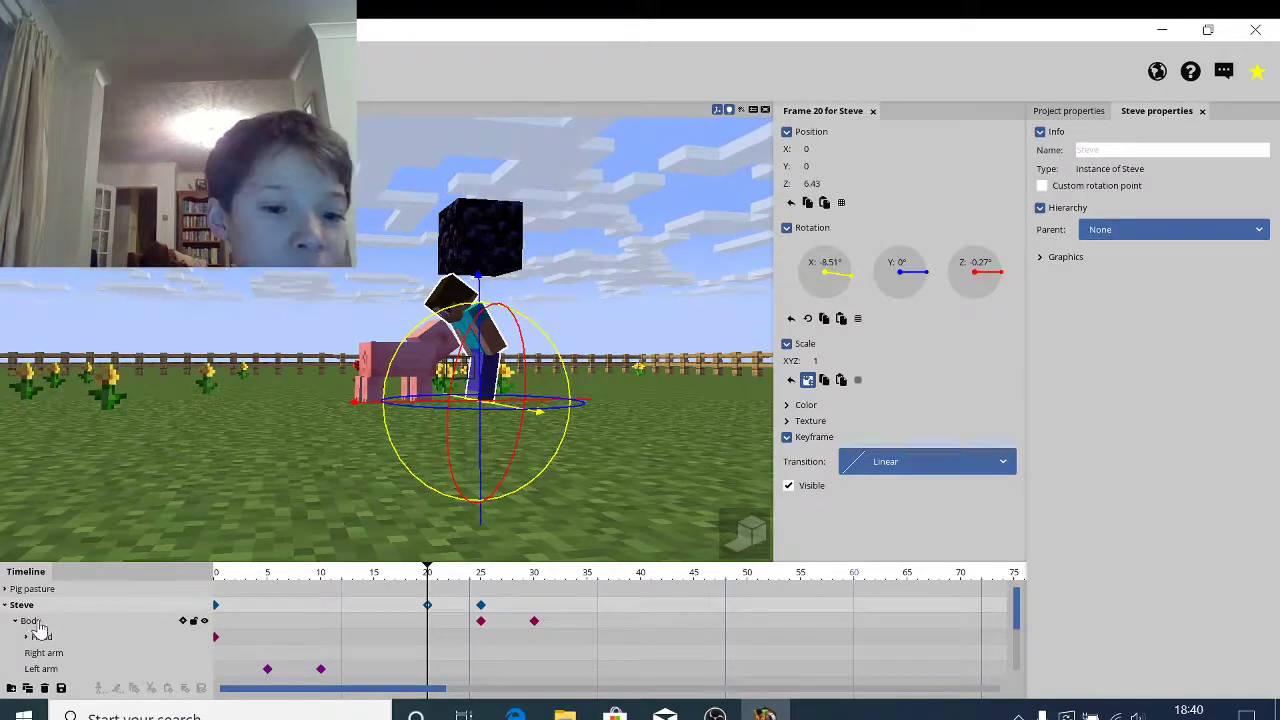
{"action": "left_click", "coordinate": [40, 627]}
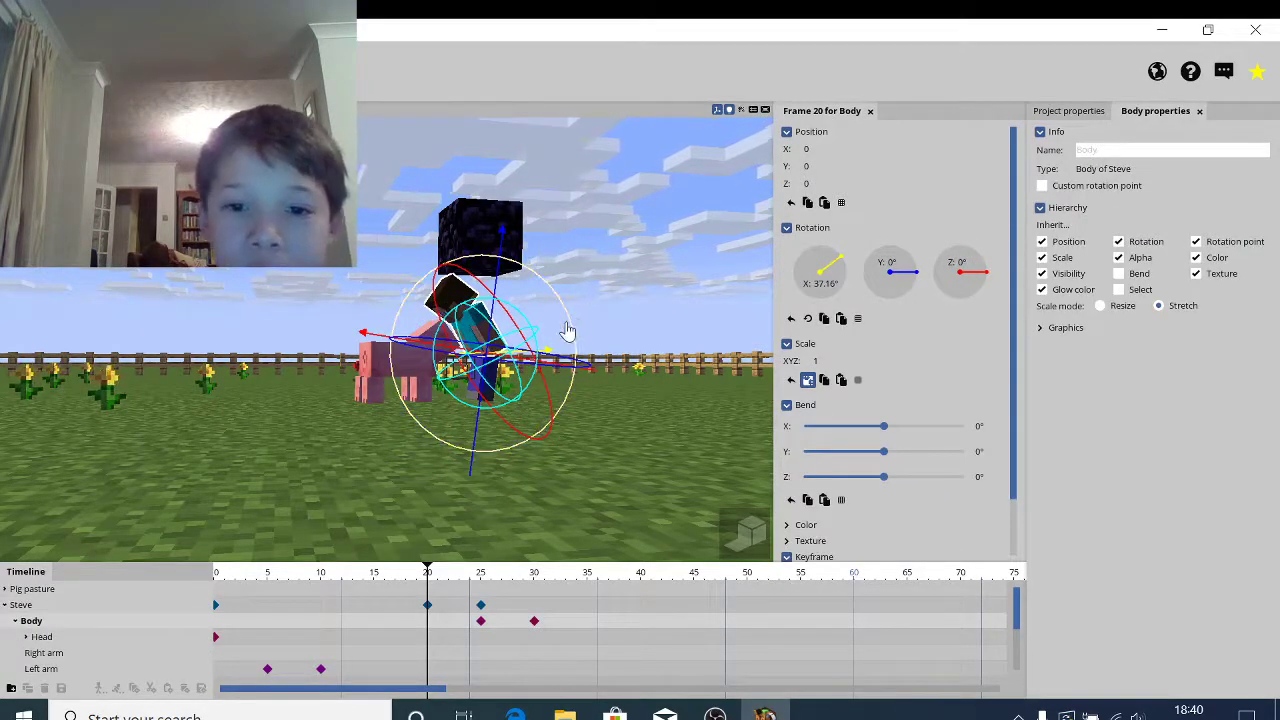
{"action": "left_click_drag", "start_coordinate": [572, 333], "coordinate": [628, 388]}
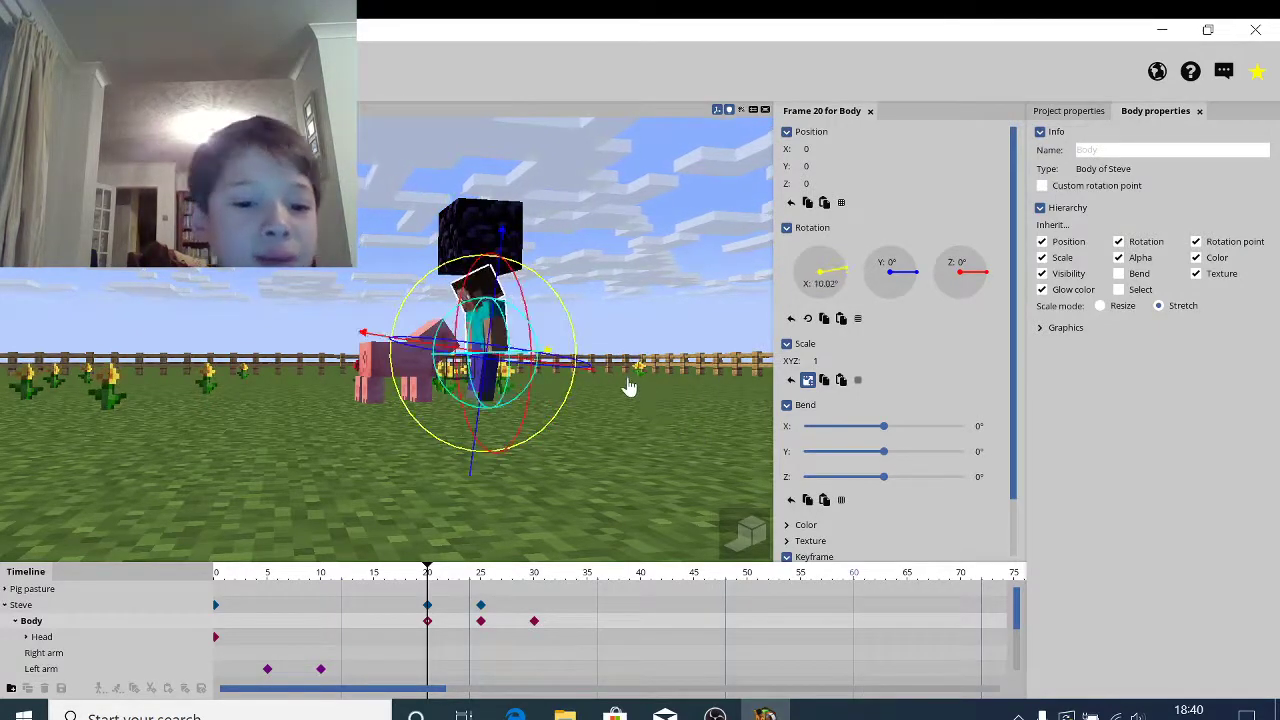
Step: At frame 0, lower Steve's left arm to his side with a rotation of about X -4.42°
{"action": "left_click", "coordinate": [216, 637]}
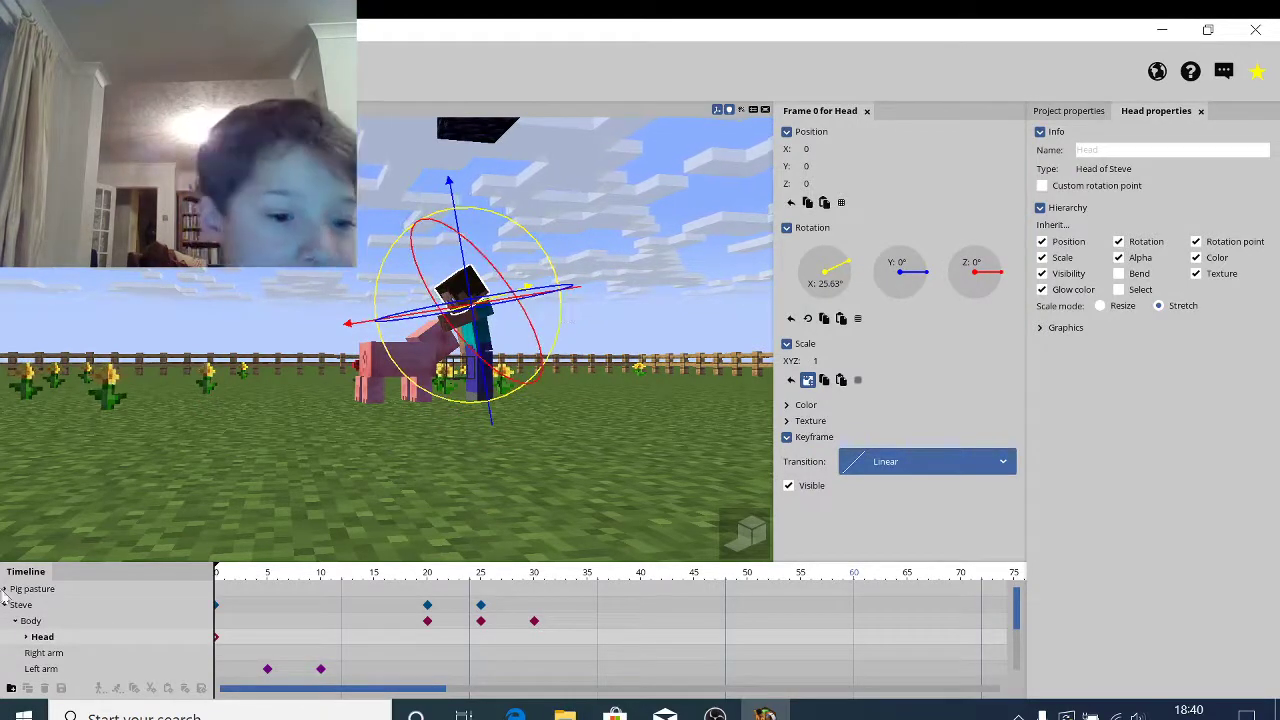
{"action": "left_click", "coordinate": [52, 669]}
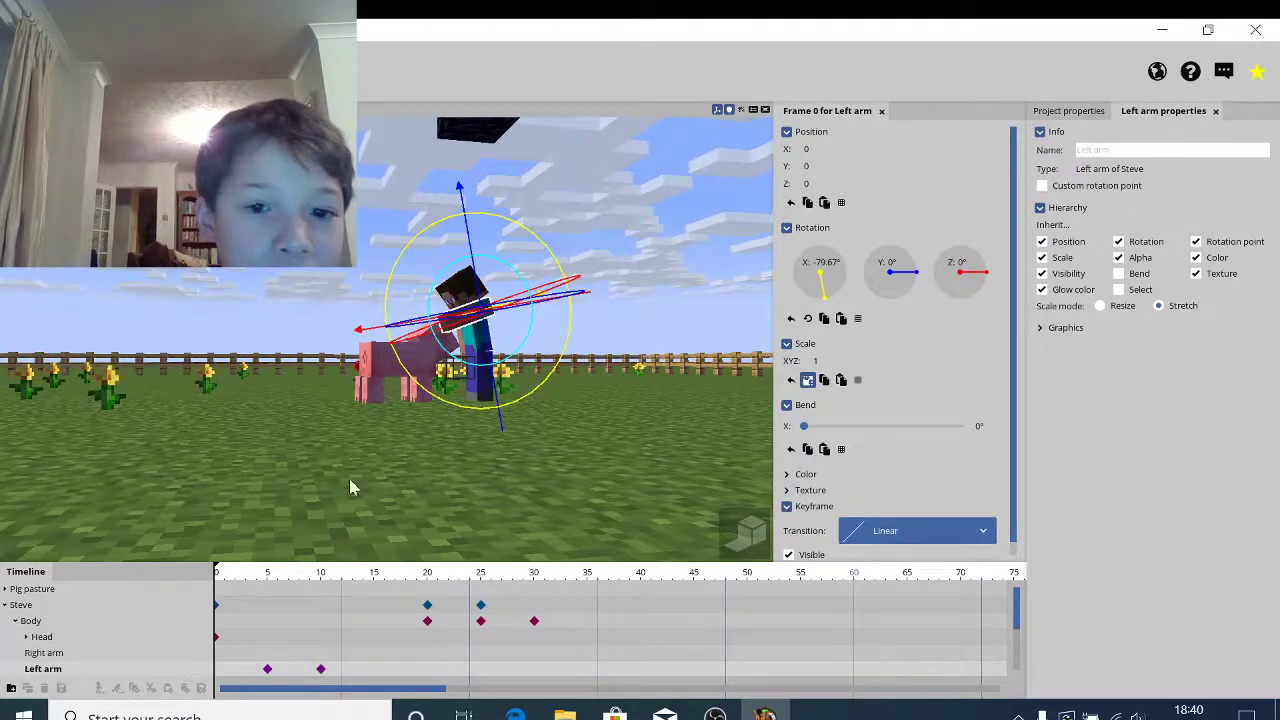
{"action": "left_click_drag", "start_coordinate": [545, 385], "coordinate": [583, 271]}
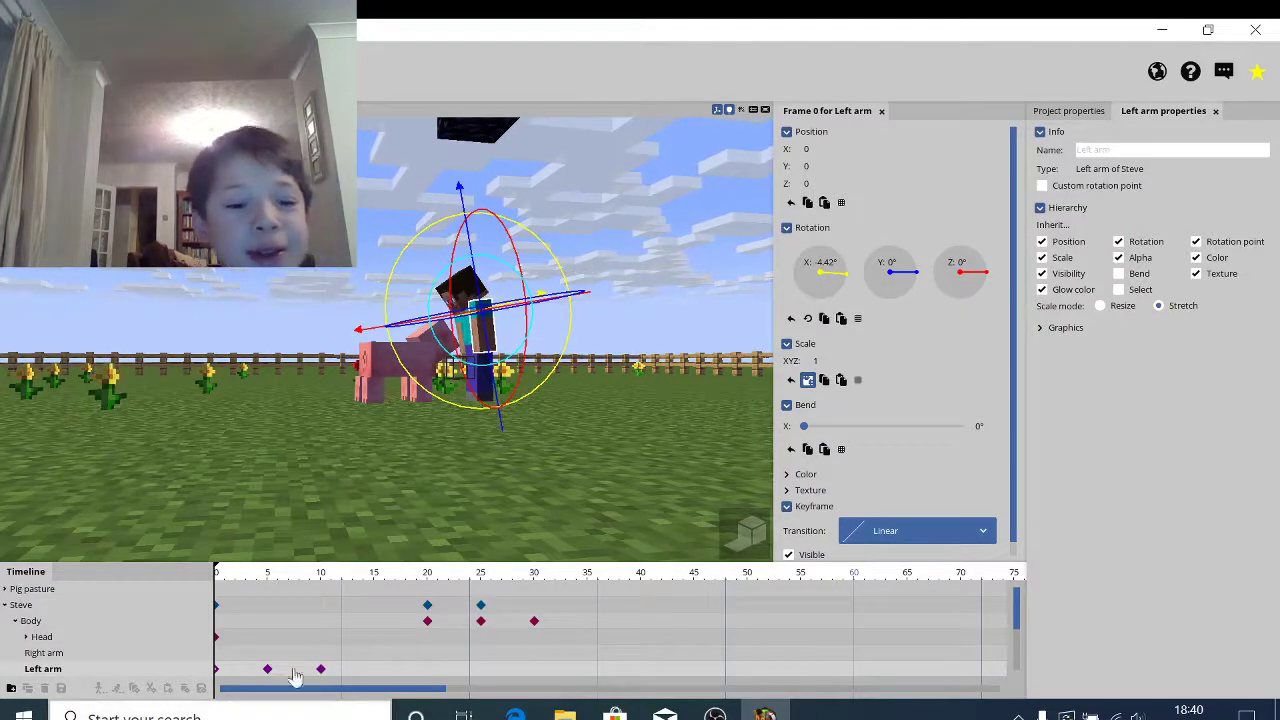
Step: Play the whole animation through from frame 0 to check the arm swing, block drop and fall
{"action": "key", "text": "space"}
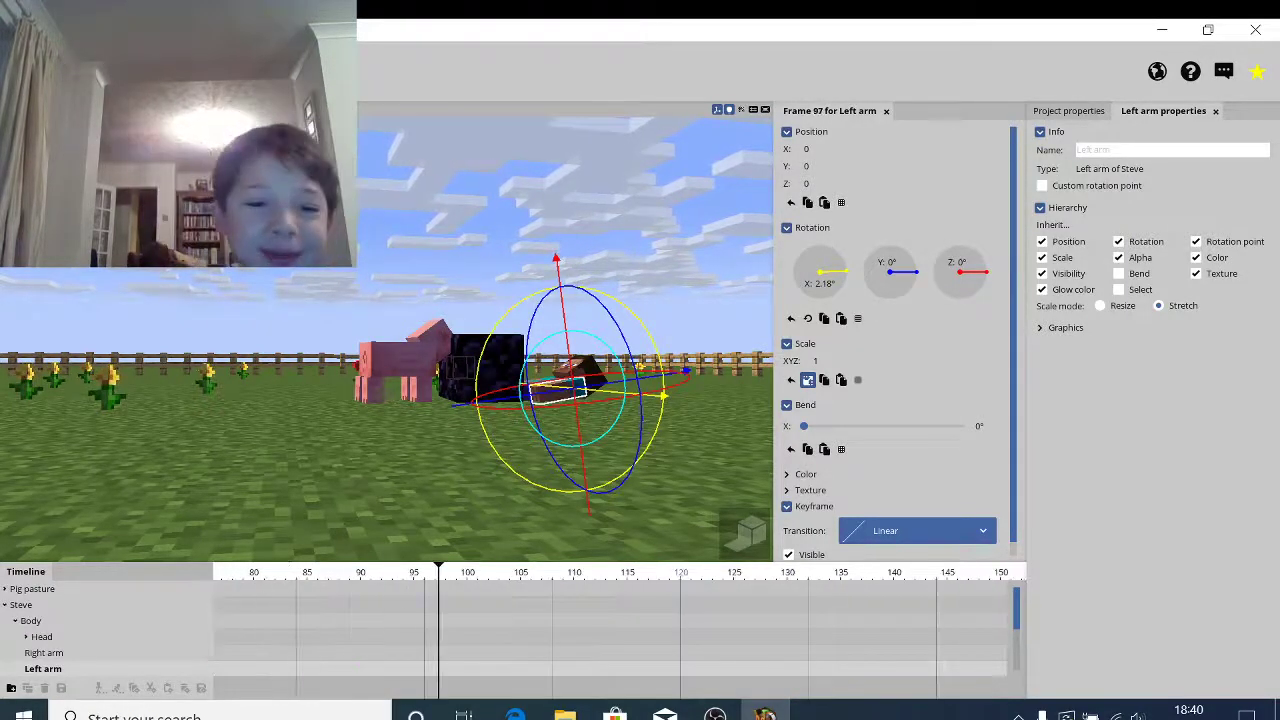
{"action": "left_click_drag", "start_coordinate": [321, 666], "coordinate": [123, 674]}
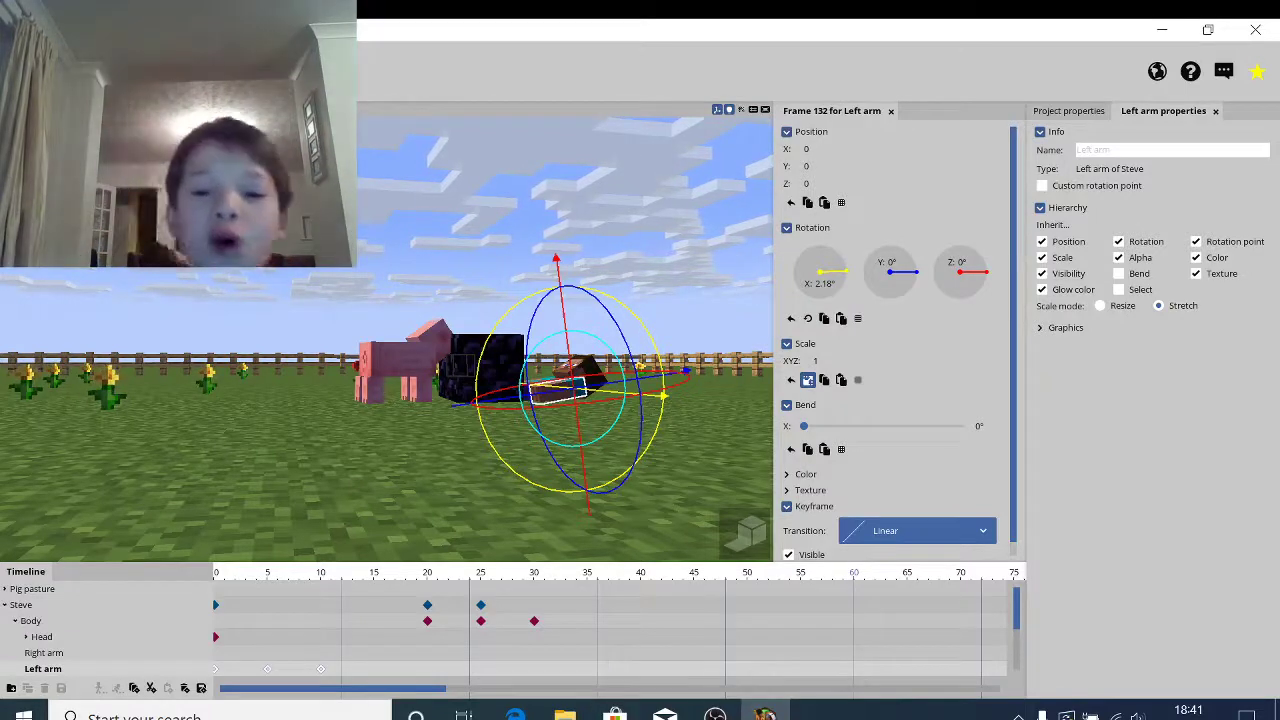
{"action": "mouse_move", "coordinate": [715, 714]}
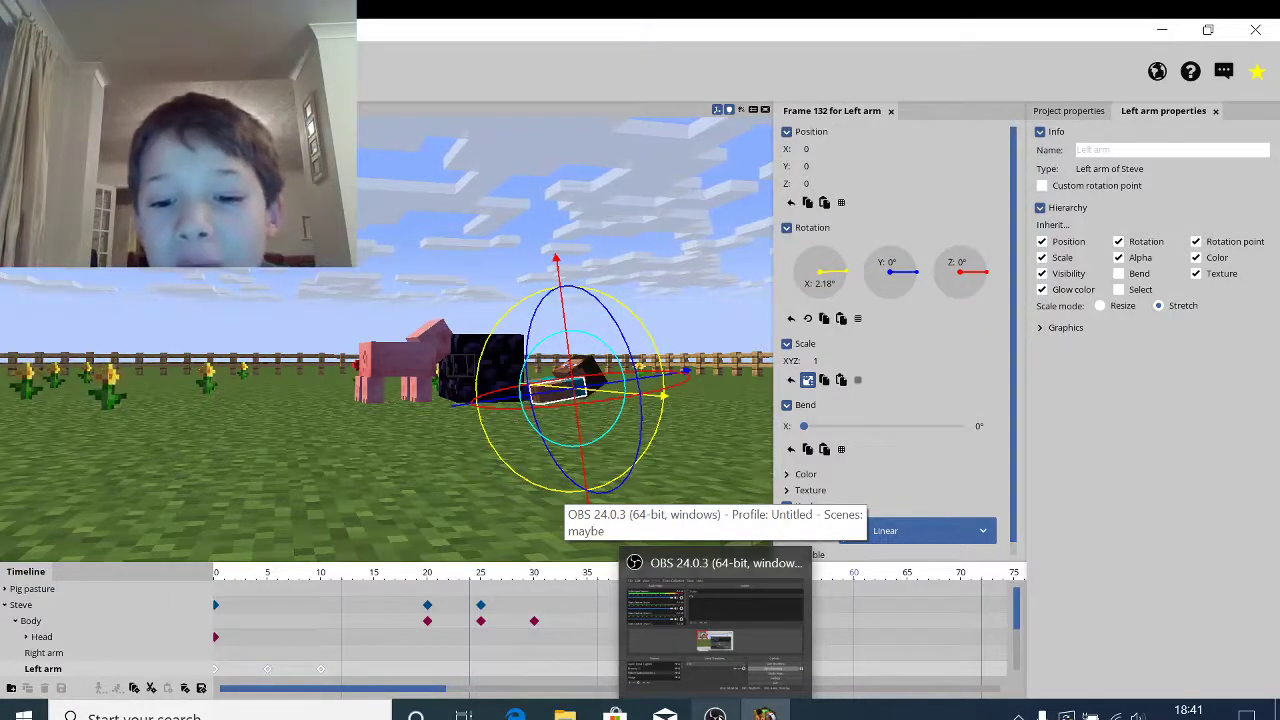
{"action": "left_click", "coordinate": [715, 714]}
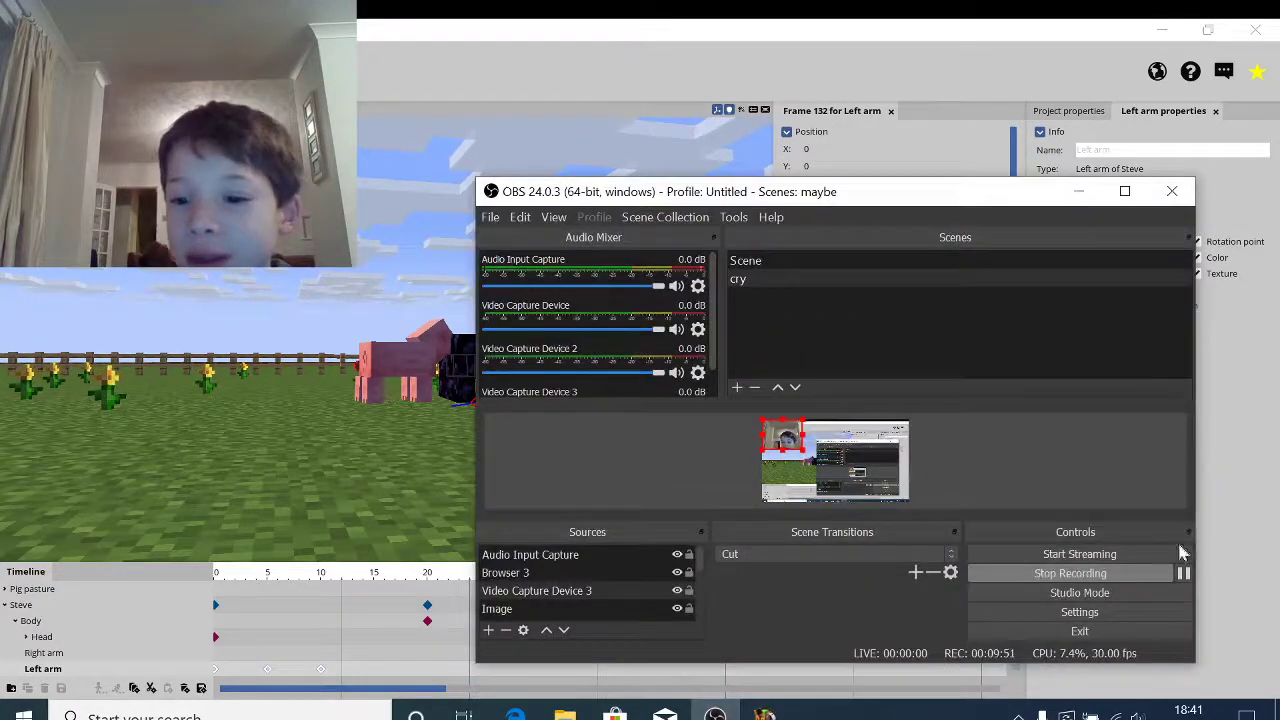